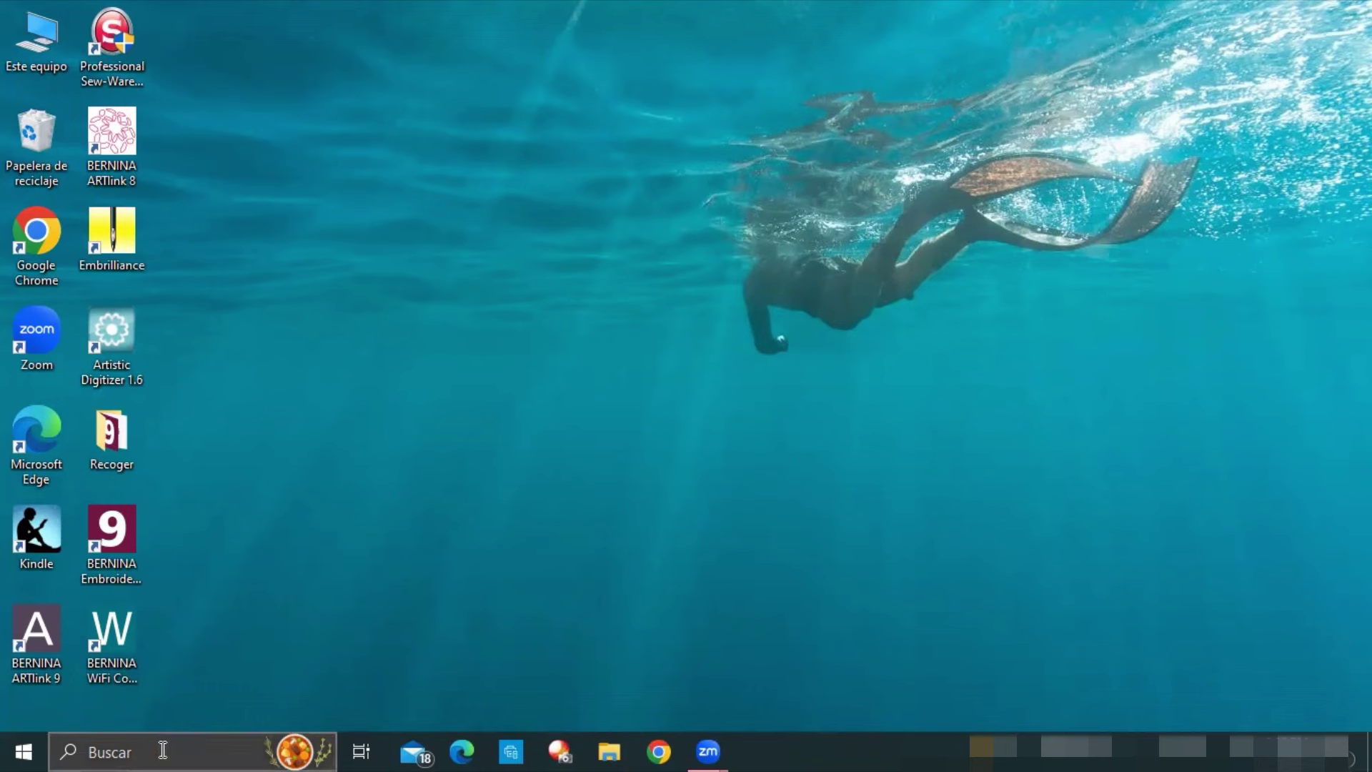
Run the Purge Recovery utility to purge the recover directory and delete the backup files.
click(112, 748)
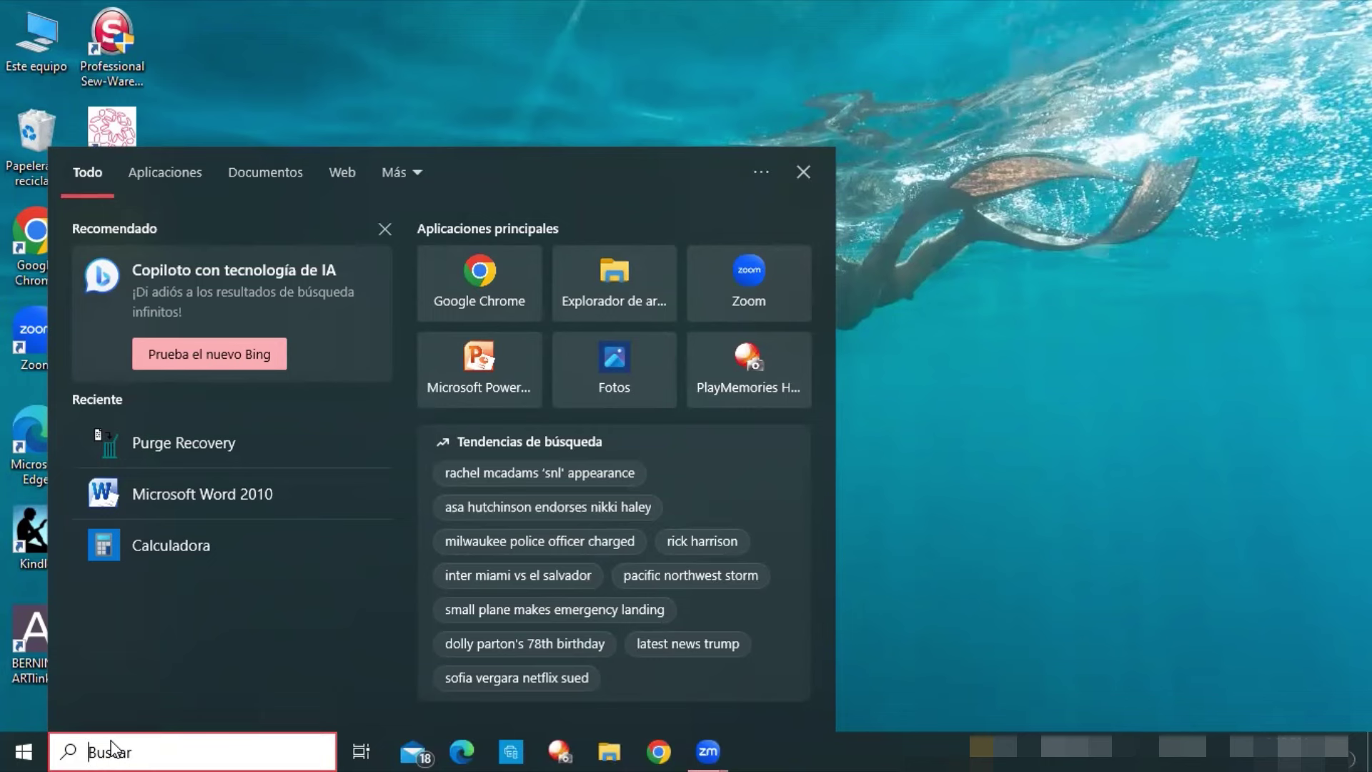
text(Purge)
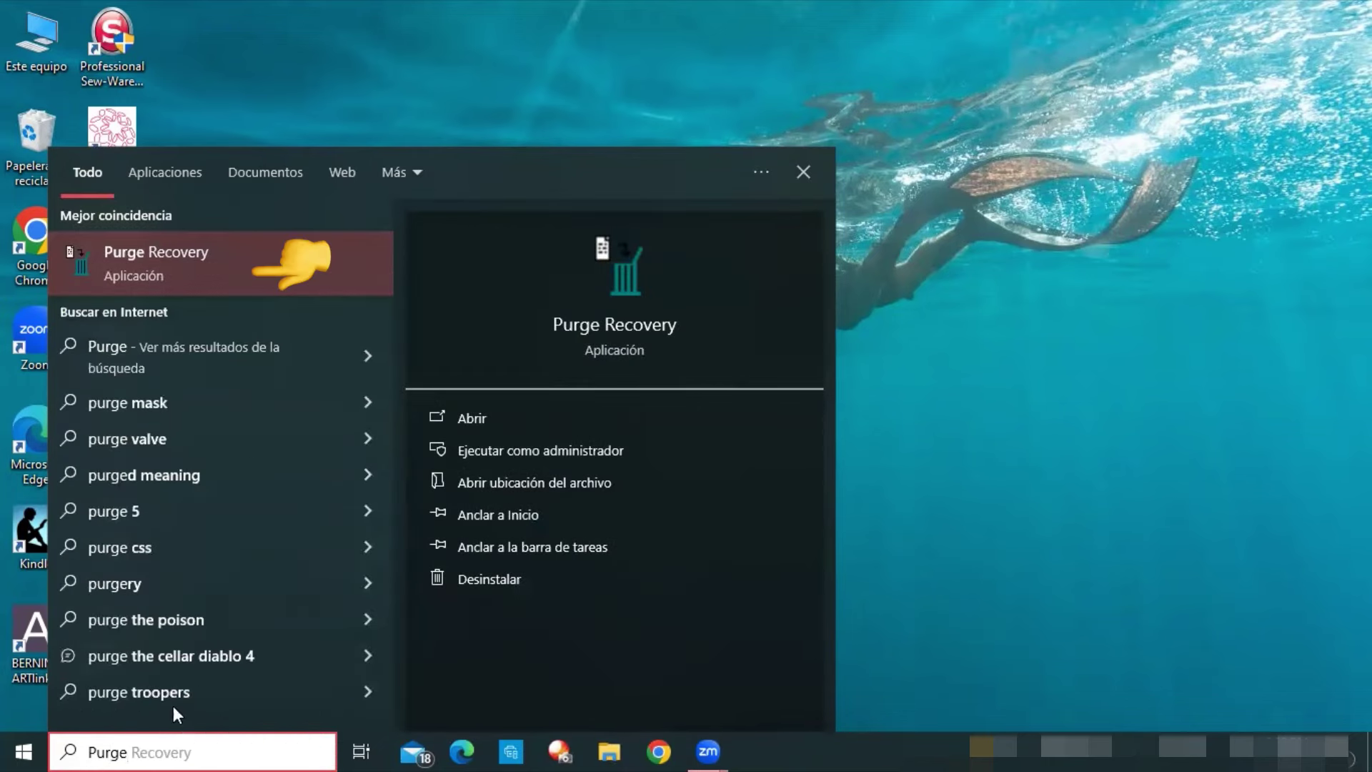
click(208, 279)
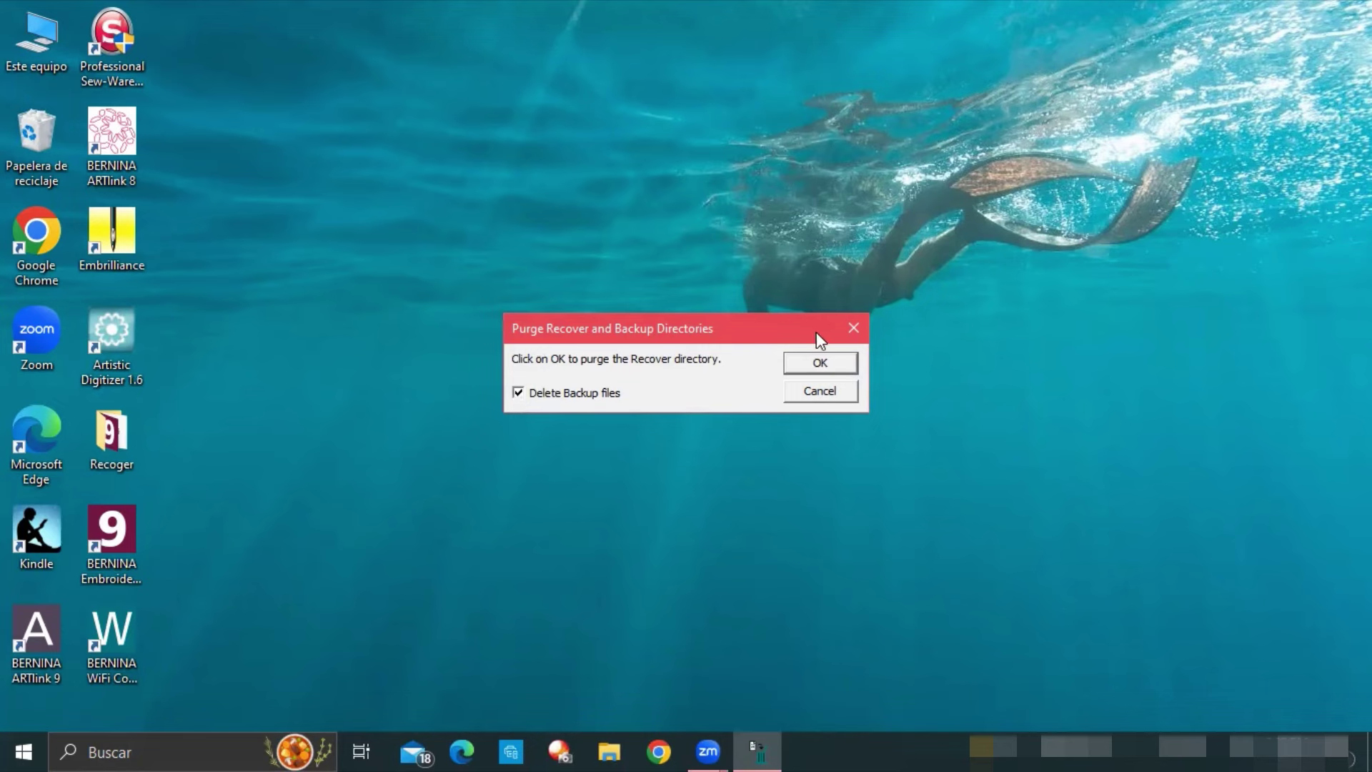
click(819, 365)
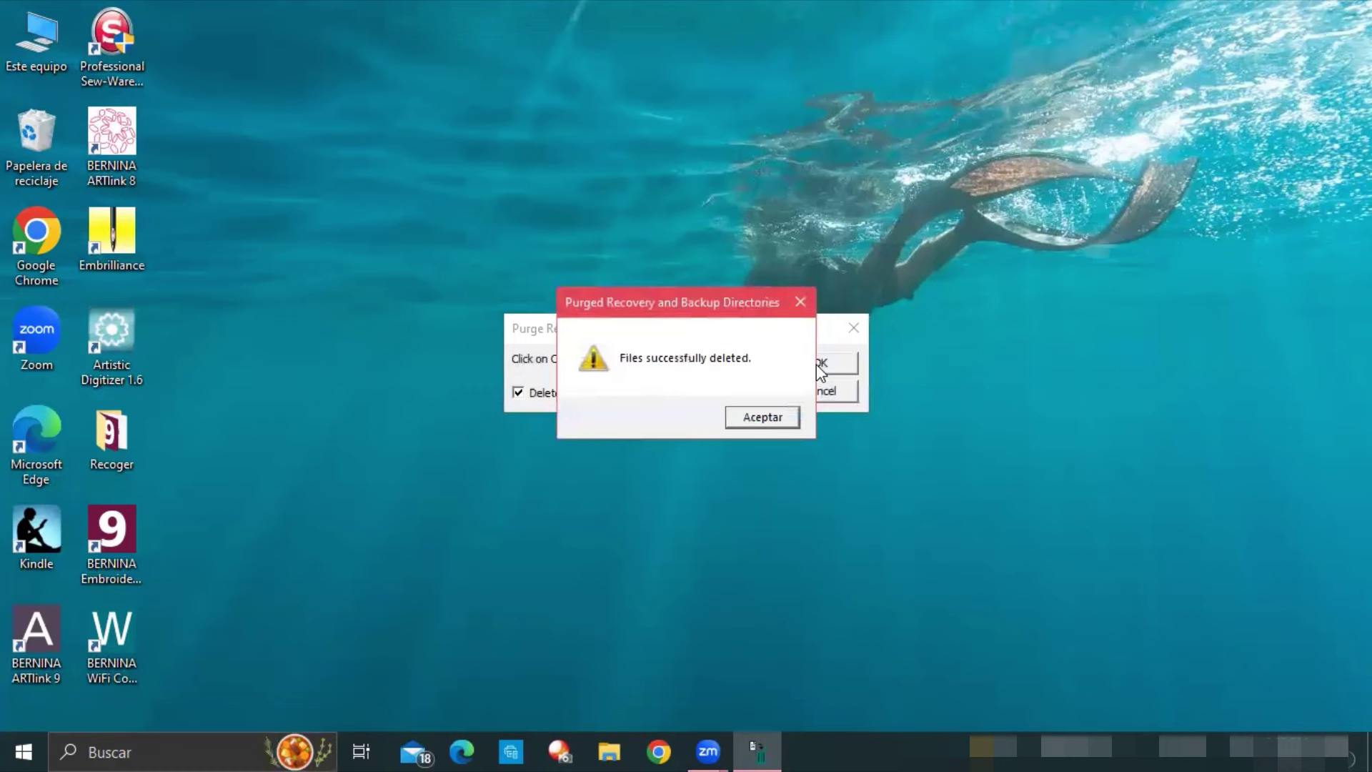
click(782, 420)
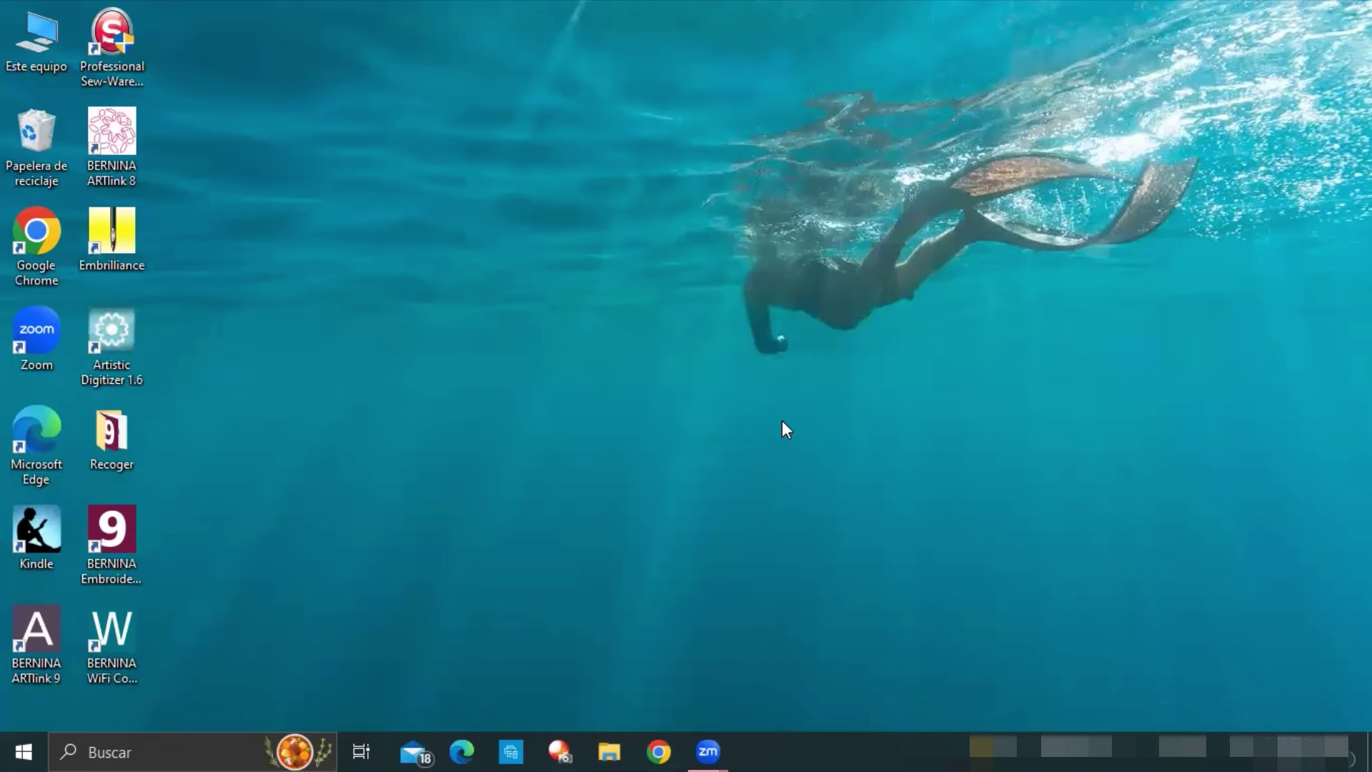
Launch BERNINA Embroidery Software 9 at the Creator trial level and go to the embroidery canvas.
double_click(122, 533)
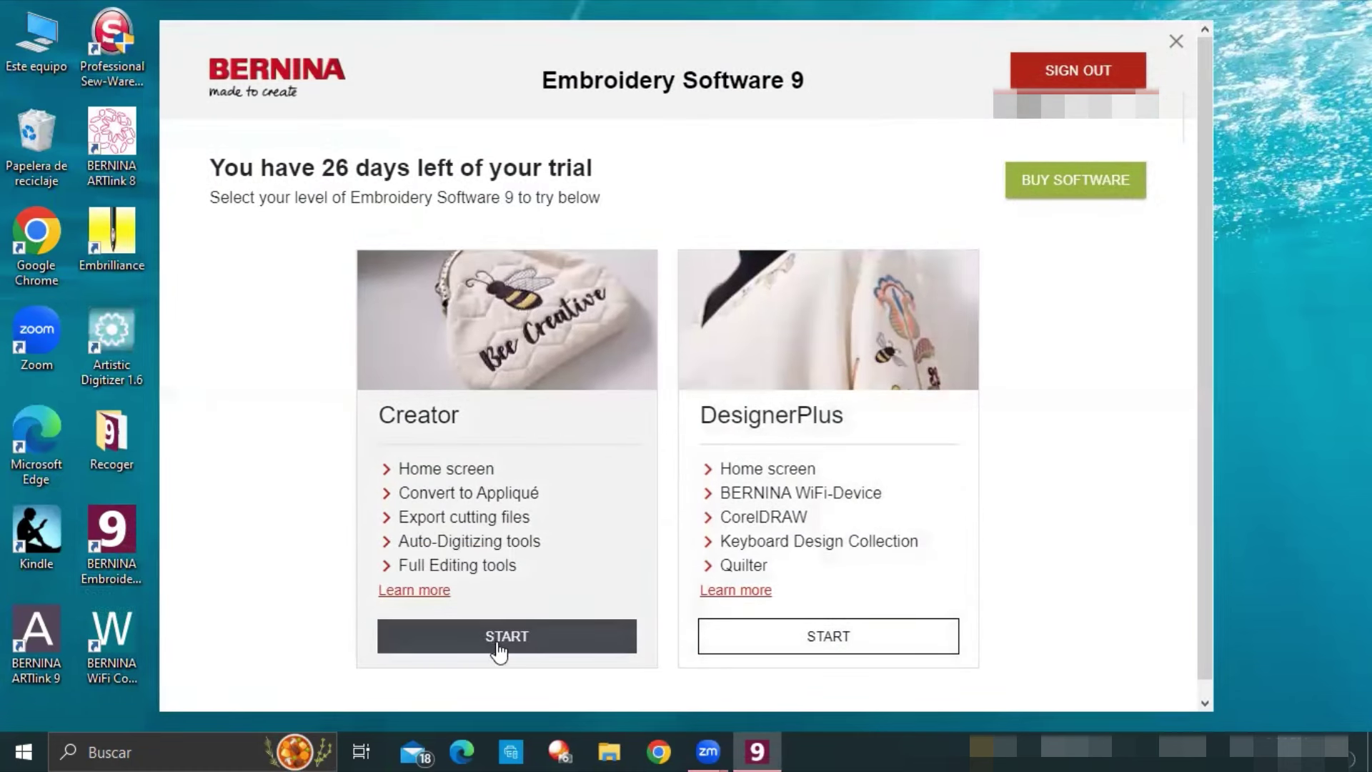
click(499, 640)
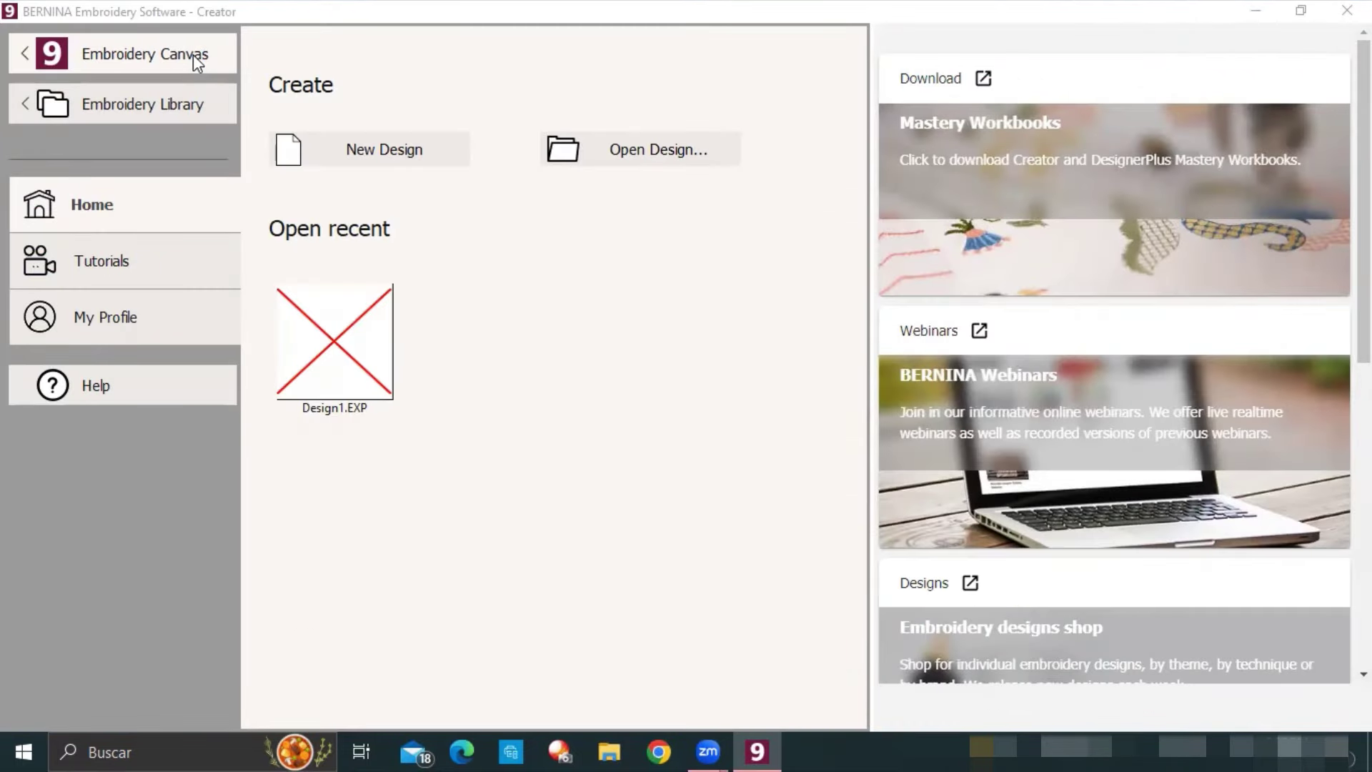
click(193, 54)
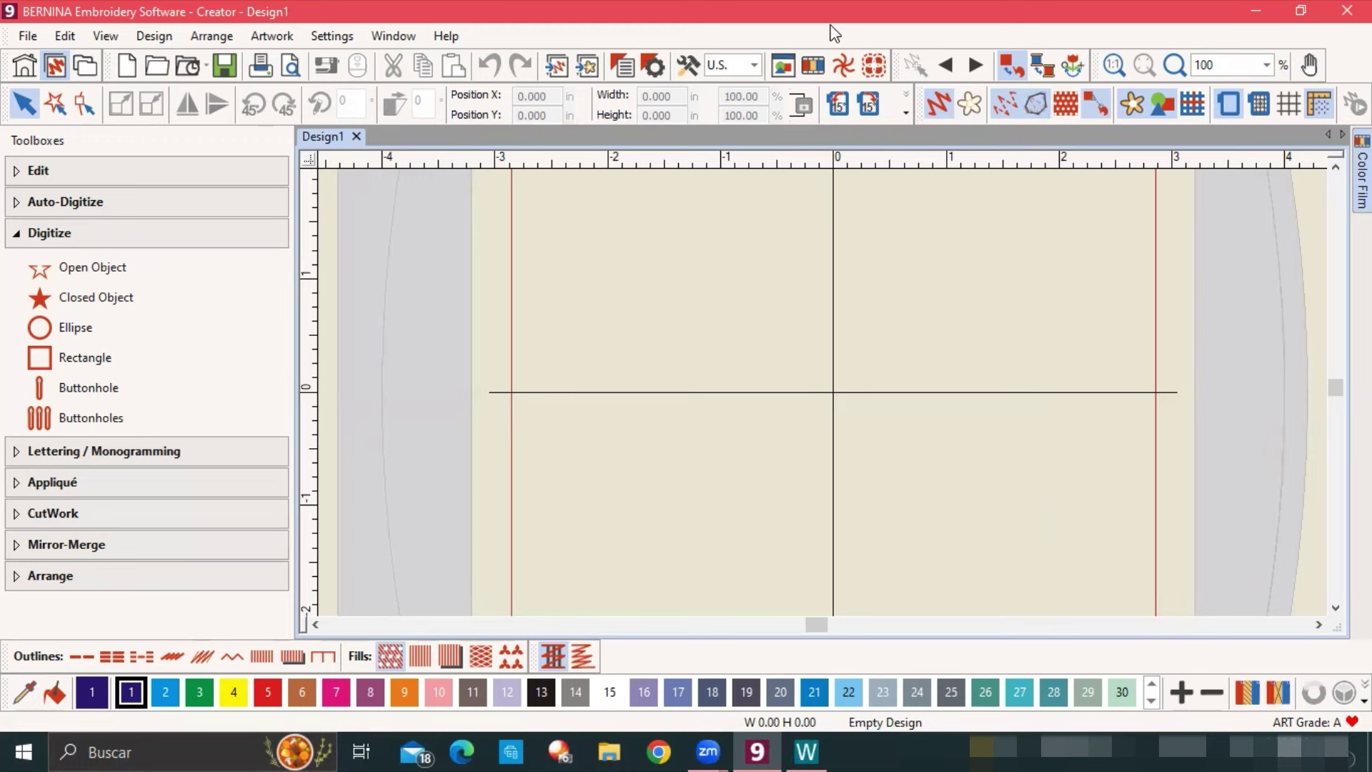
Switch the measurement system to Metric and back to U.S.
click(755, 67)
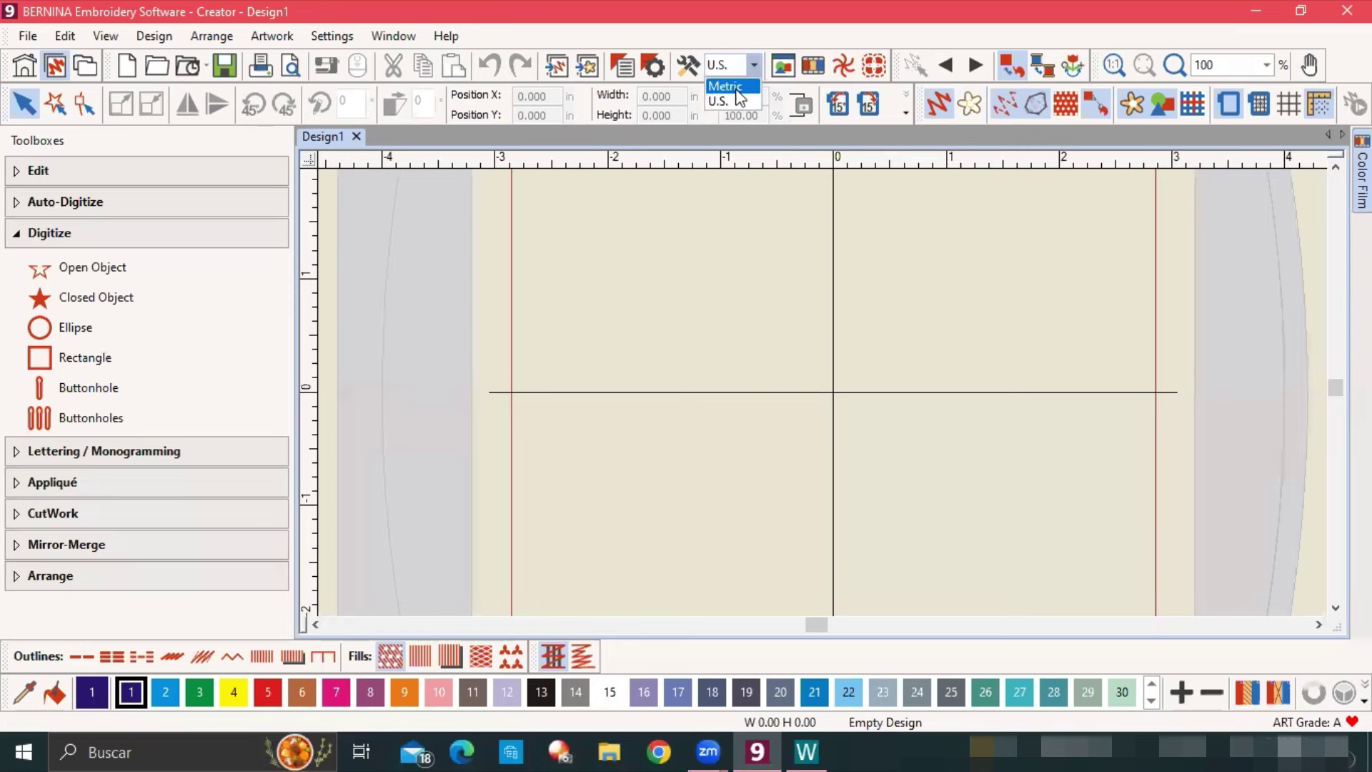
click(736, 89)
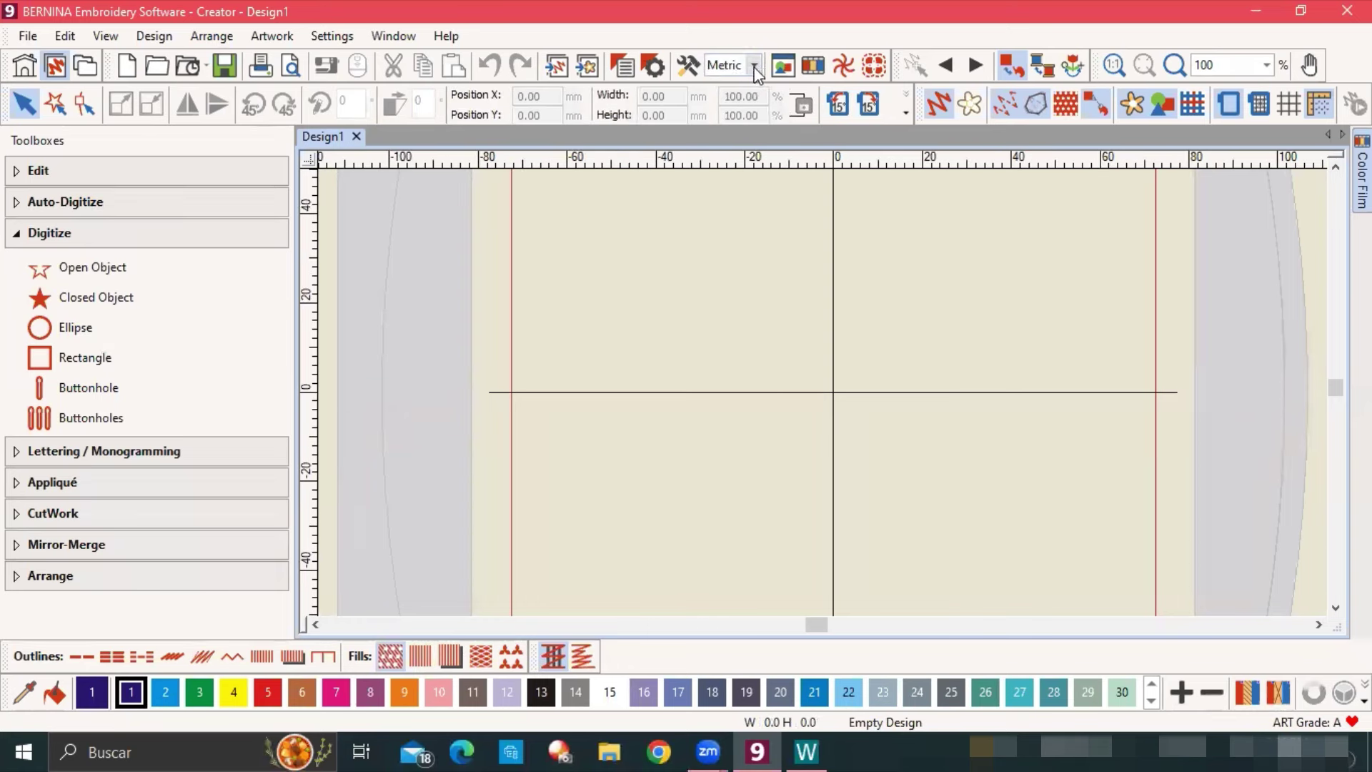
click(755, 67)
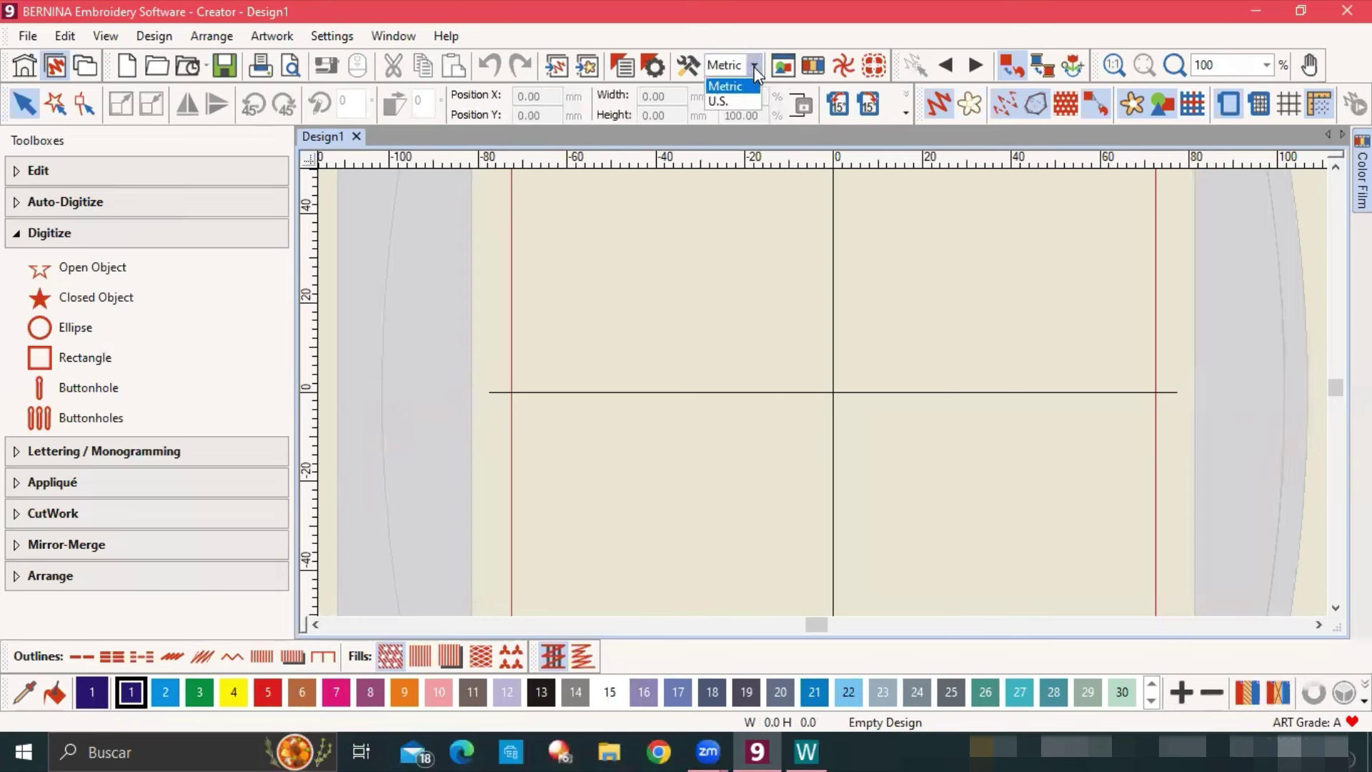
click(739, 101)
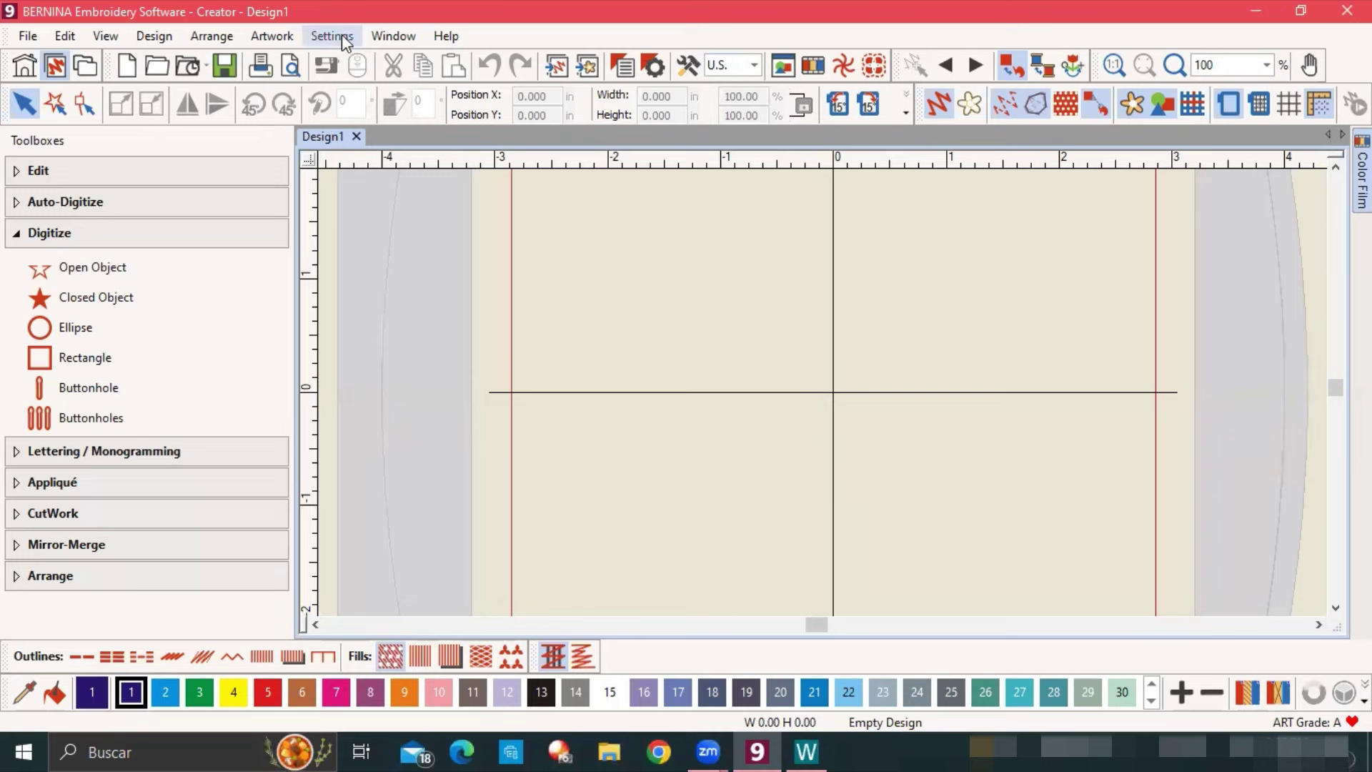
Set the embroidery machine to BERNINA artista 630 / 640 in the program's machine and hoop options.
click(342, 39)
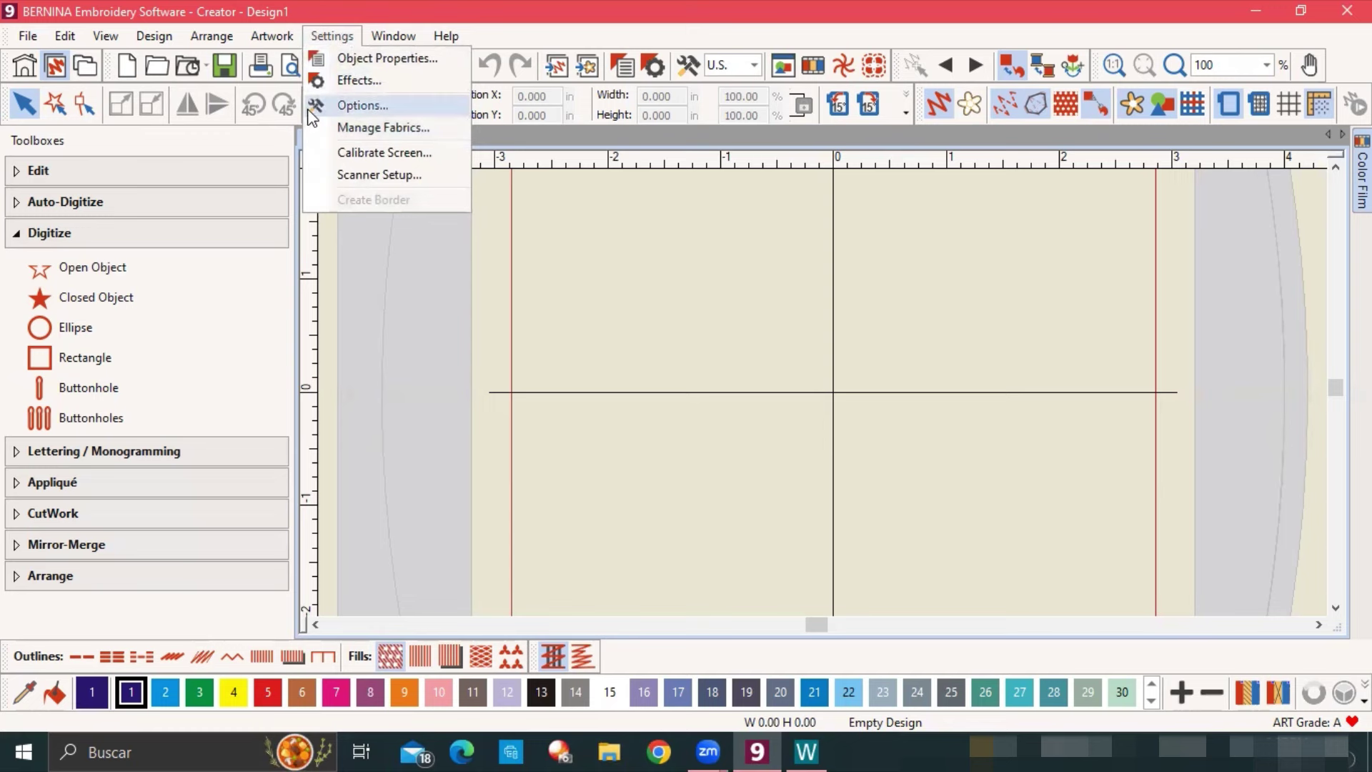
click(366, 105)
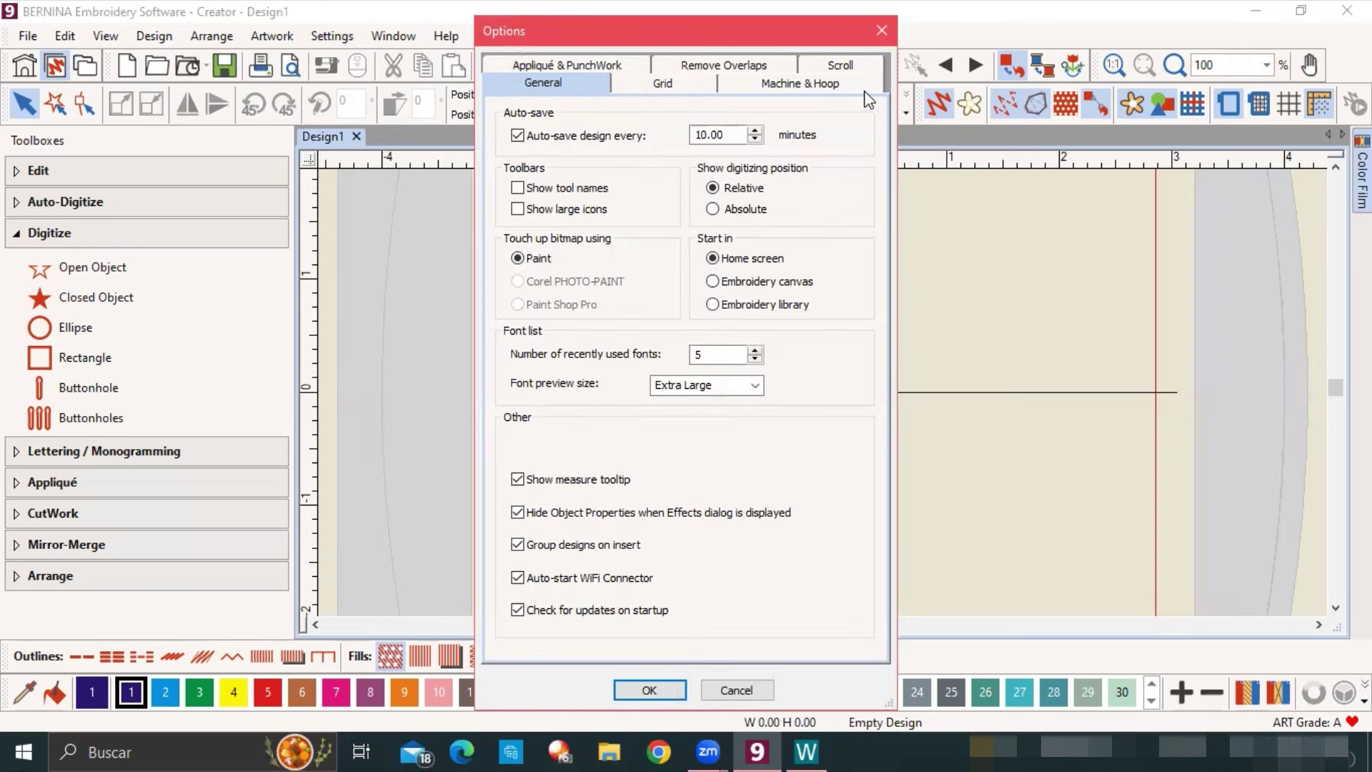
click(835, 85)
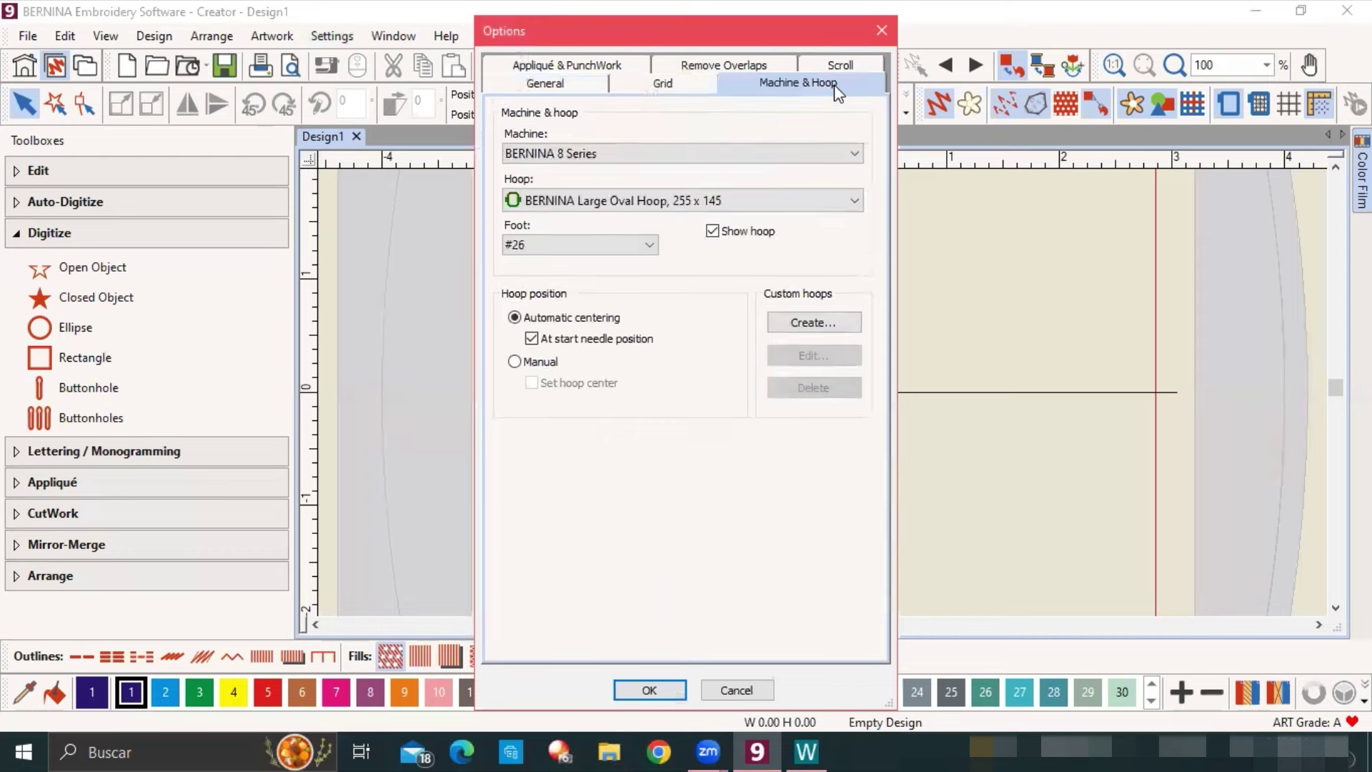
click(855, 154)
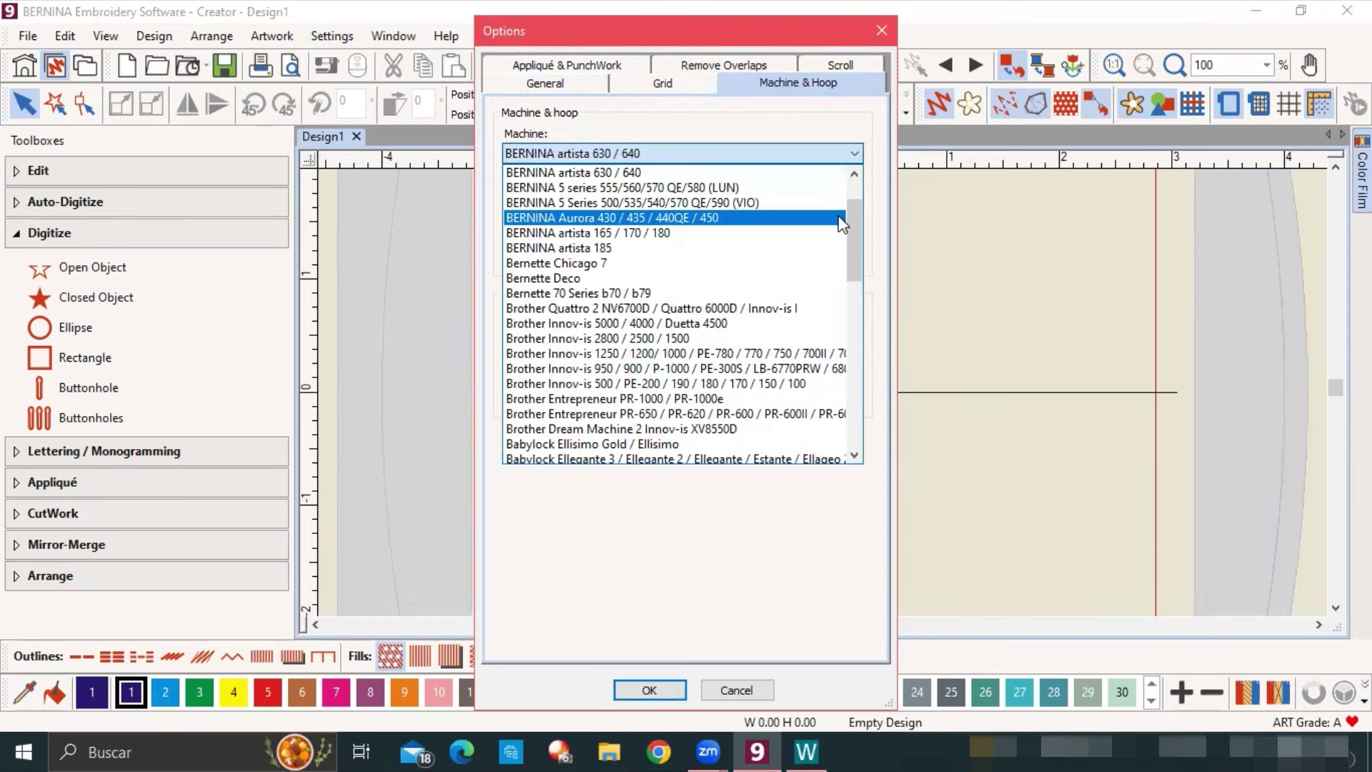
drag(852, 227, 856, 409)
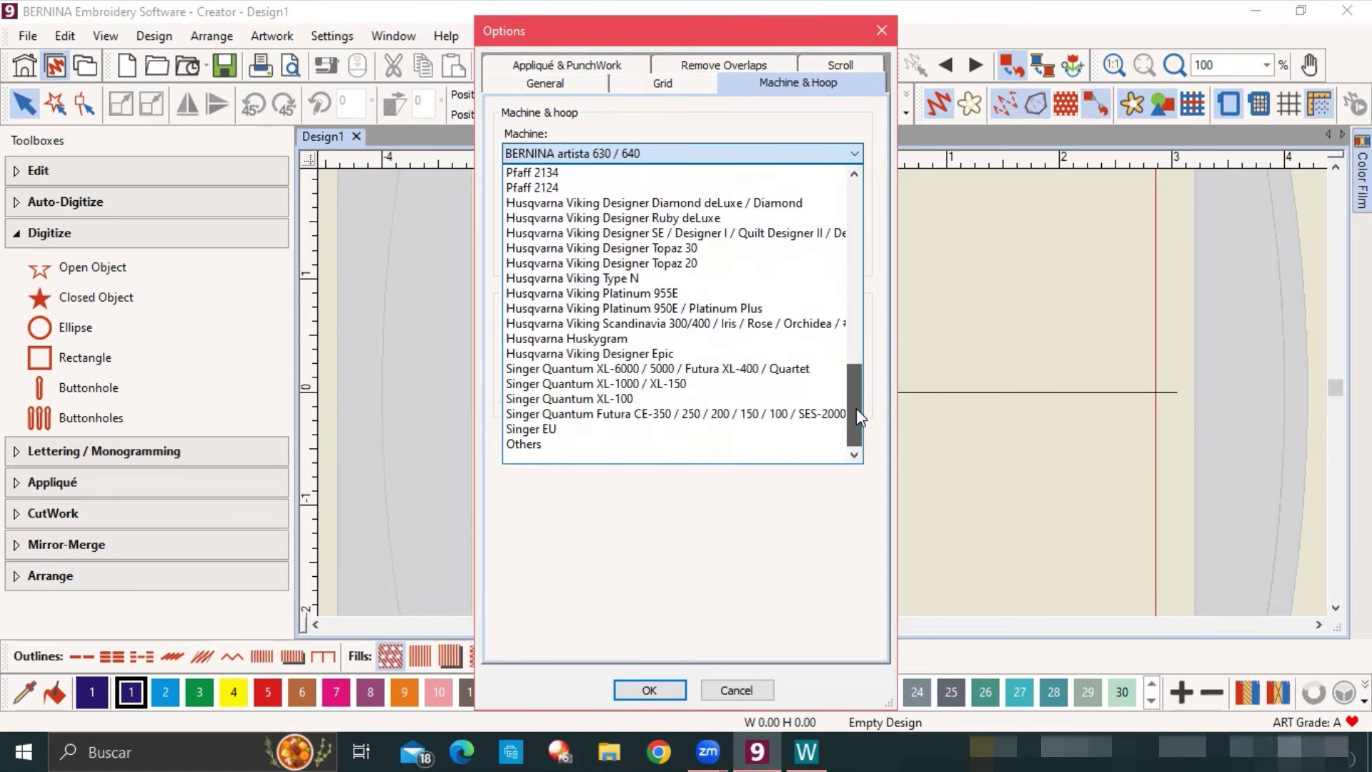
click(860, 172)
click(860, 154)
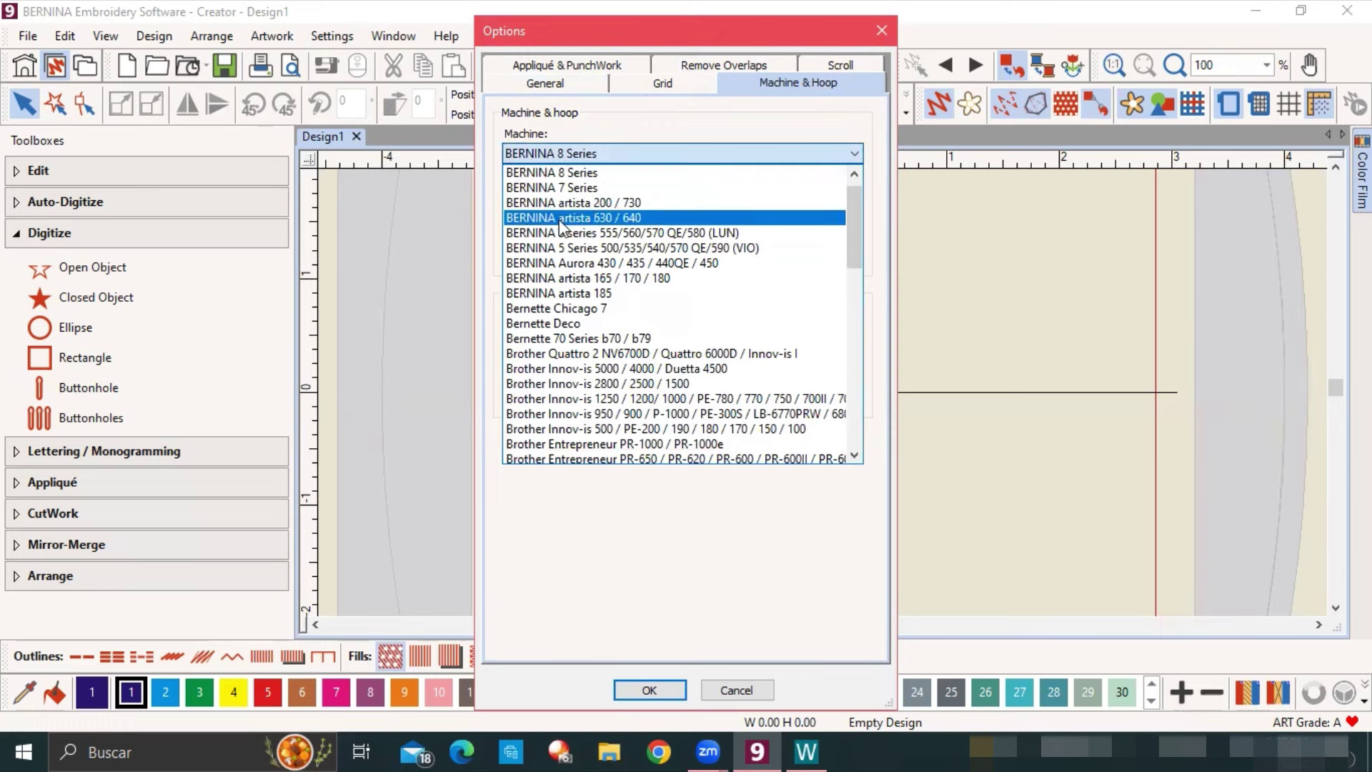
click(625, 218)
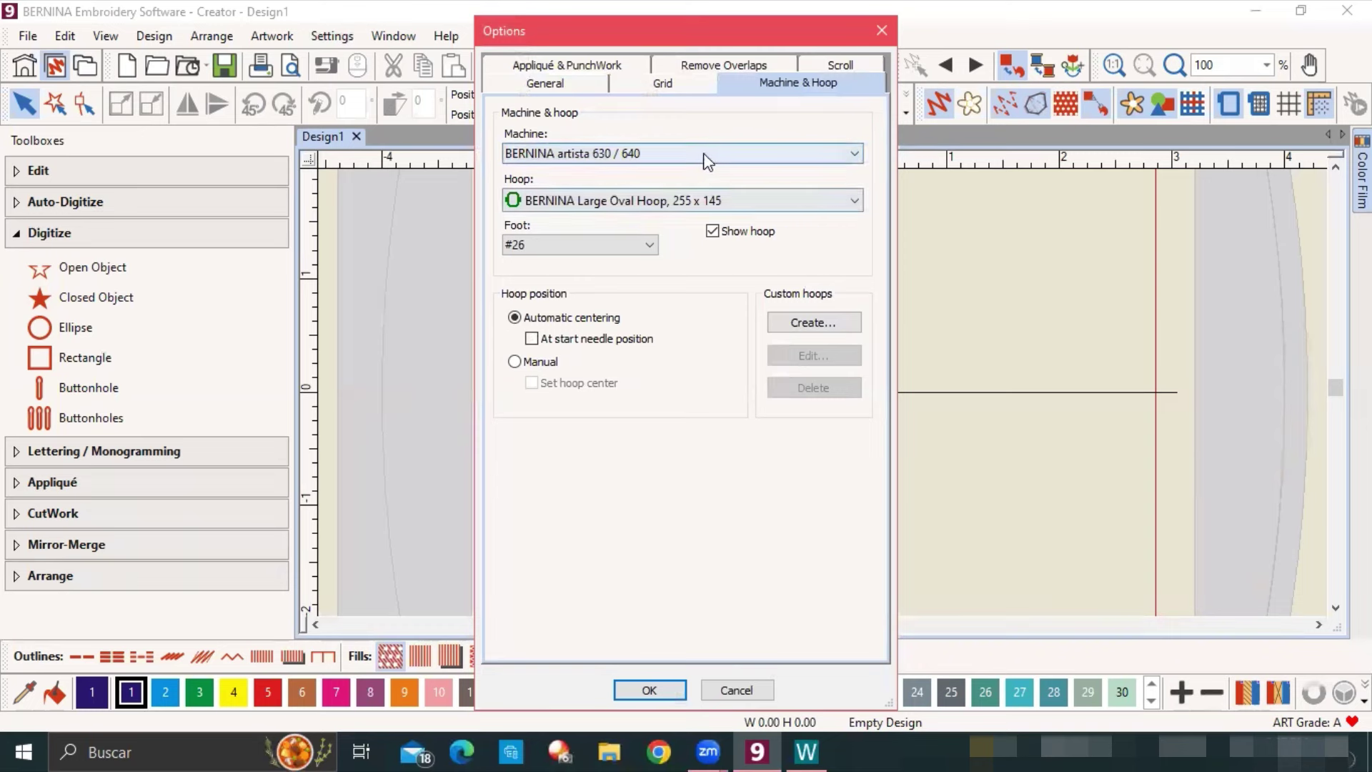
Use the BERNINA Large Oval Hoop, 255 x 145, for the selected machine and accept the options.
click(855, 201)
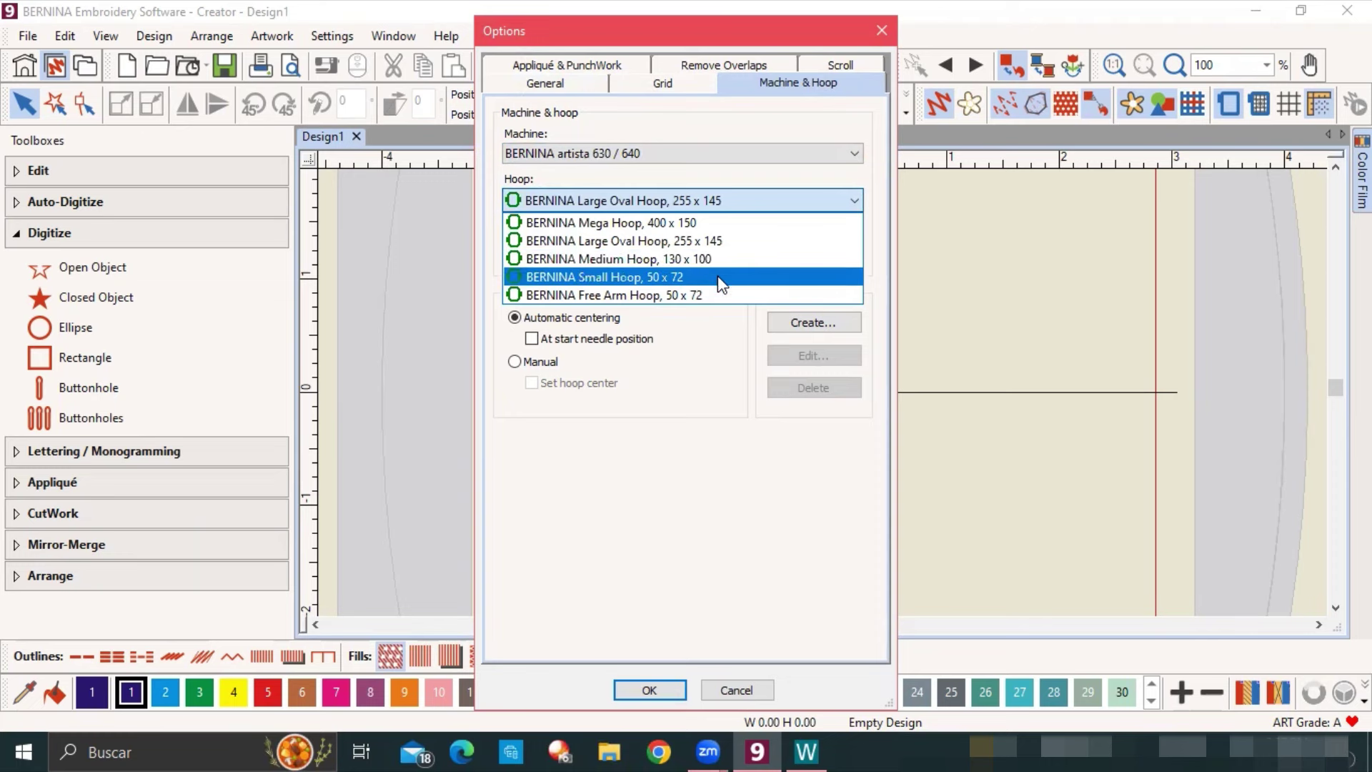
click(715, 427)
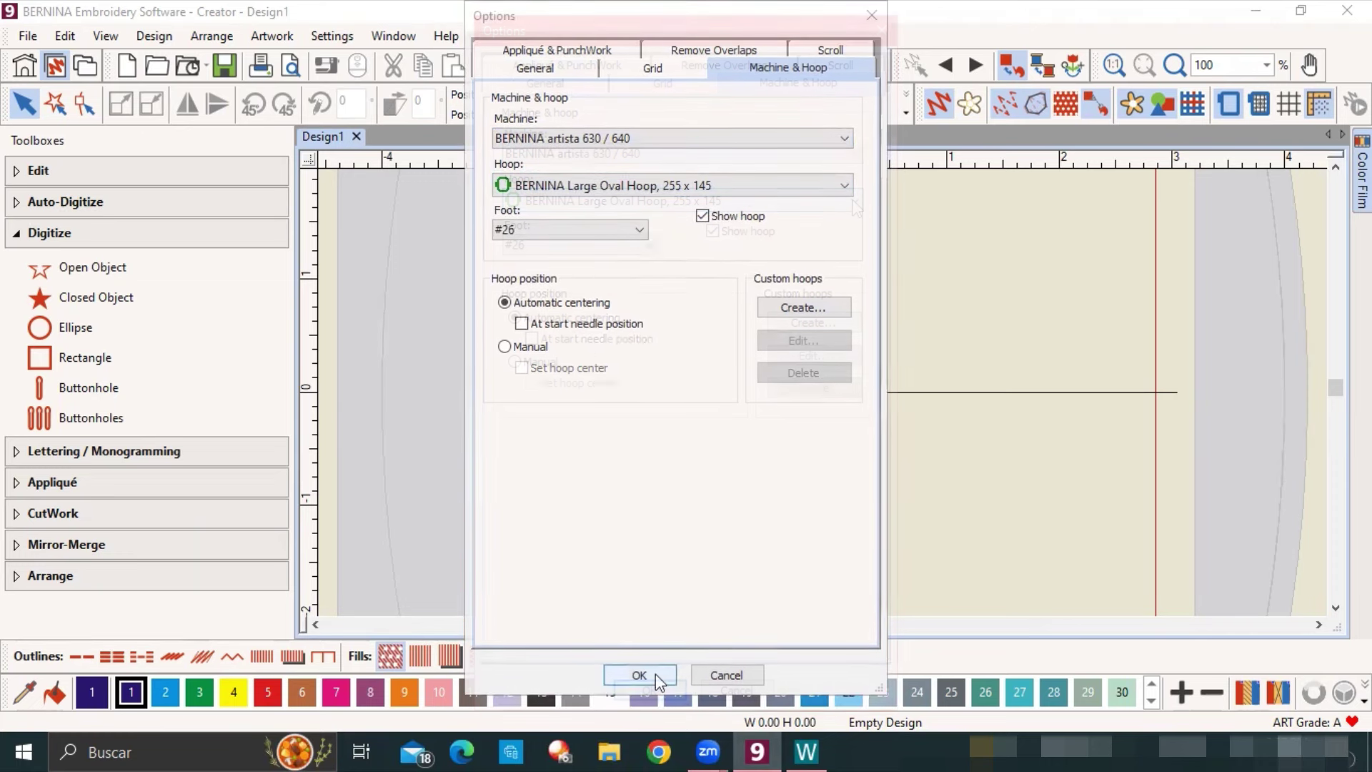
click(655, 675)
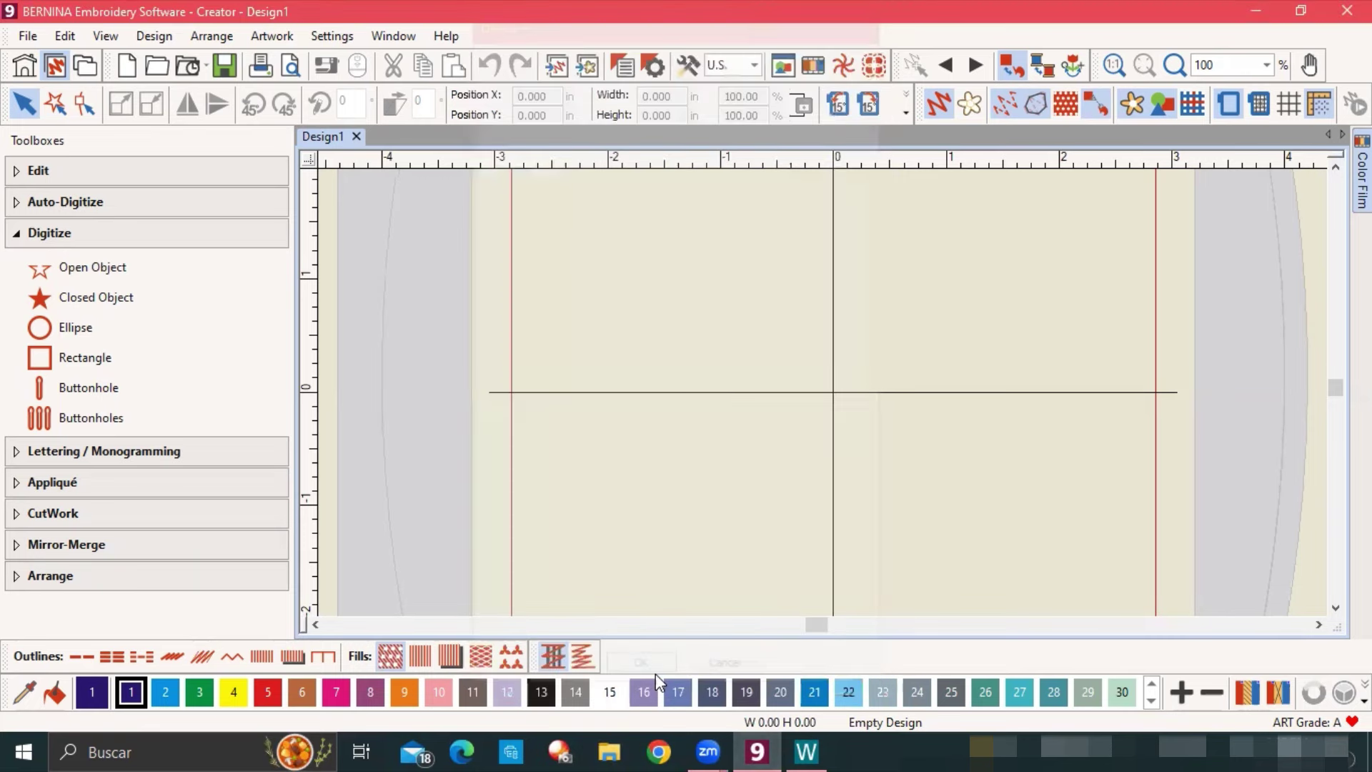
Add a lettering object with the person's name inside the hoop, starting just above and beside its centre.
click(1270, 65)
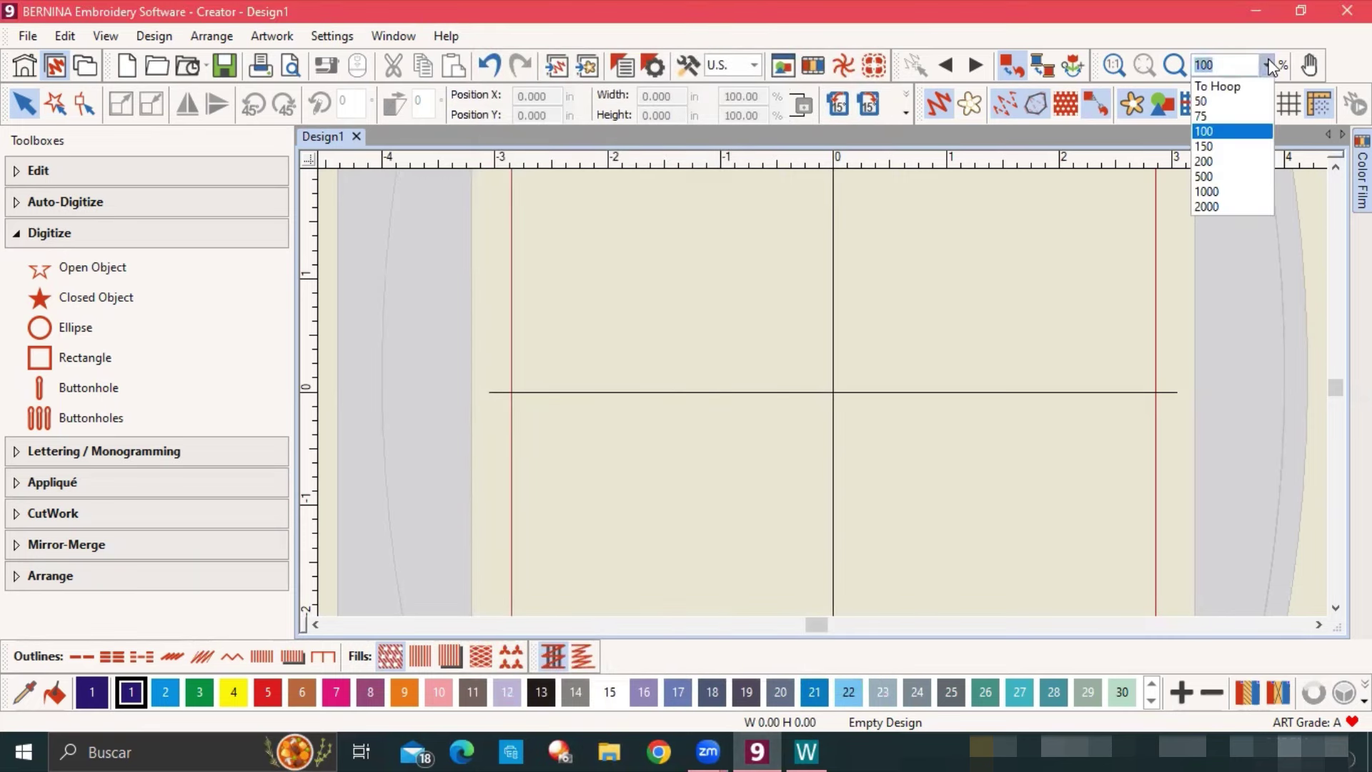
click(1225, 87)
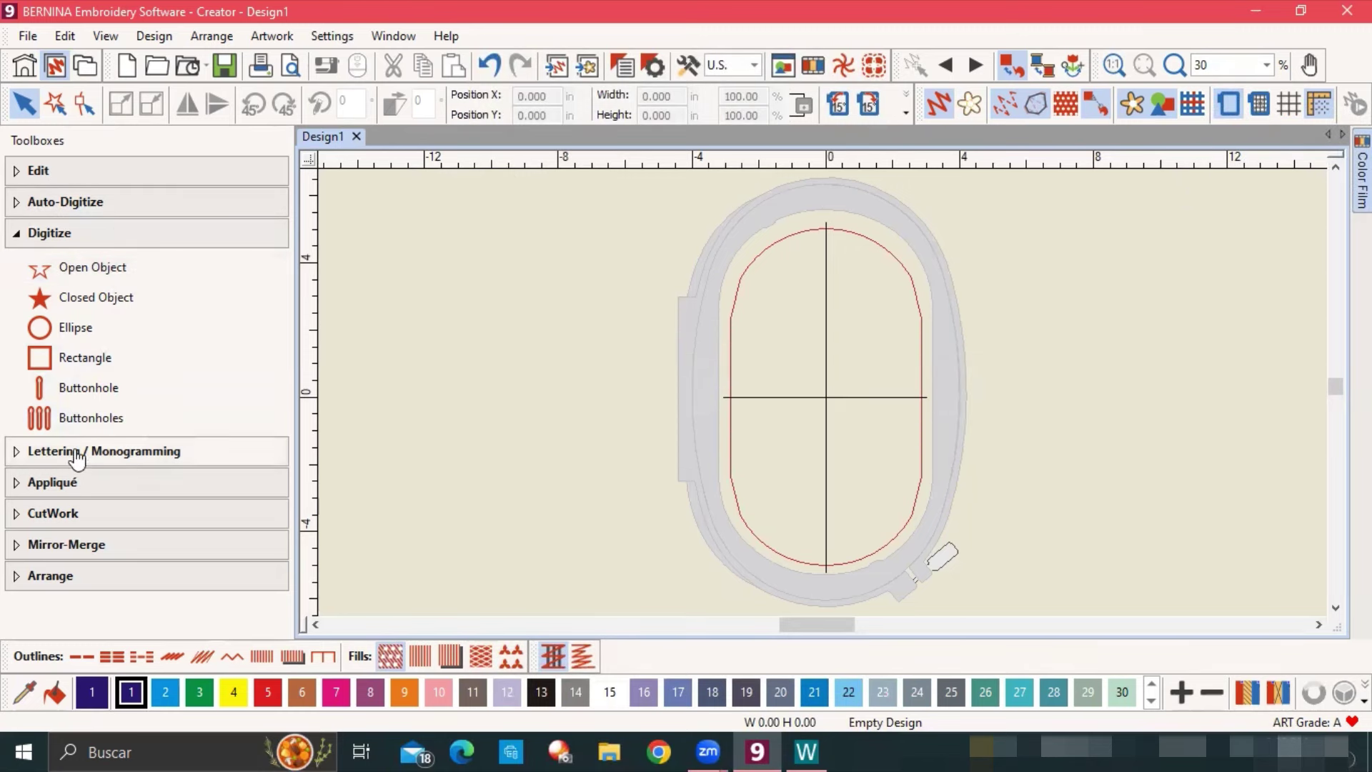
click(111, 457)
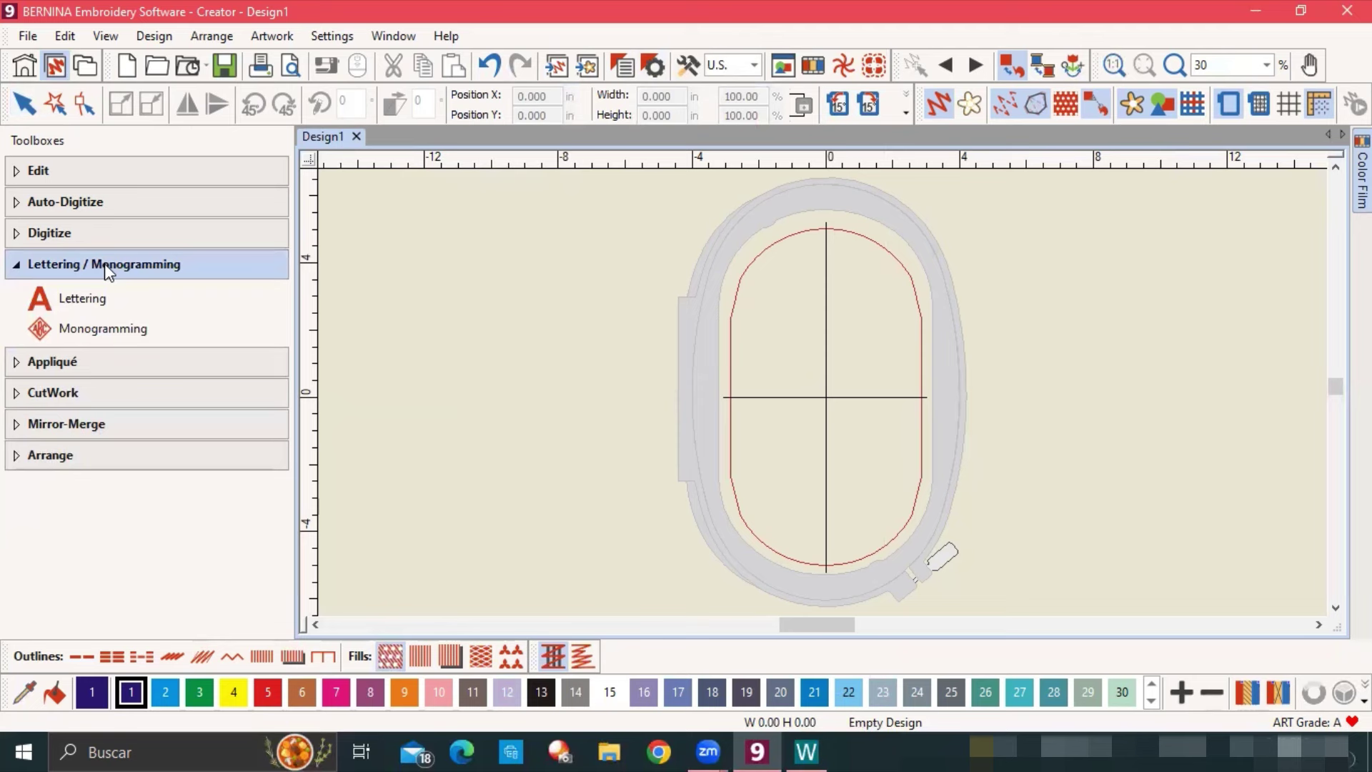
click(72, 313)
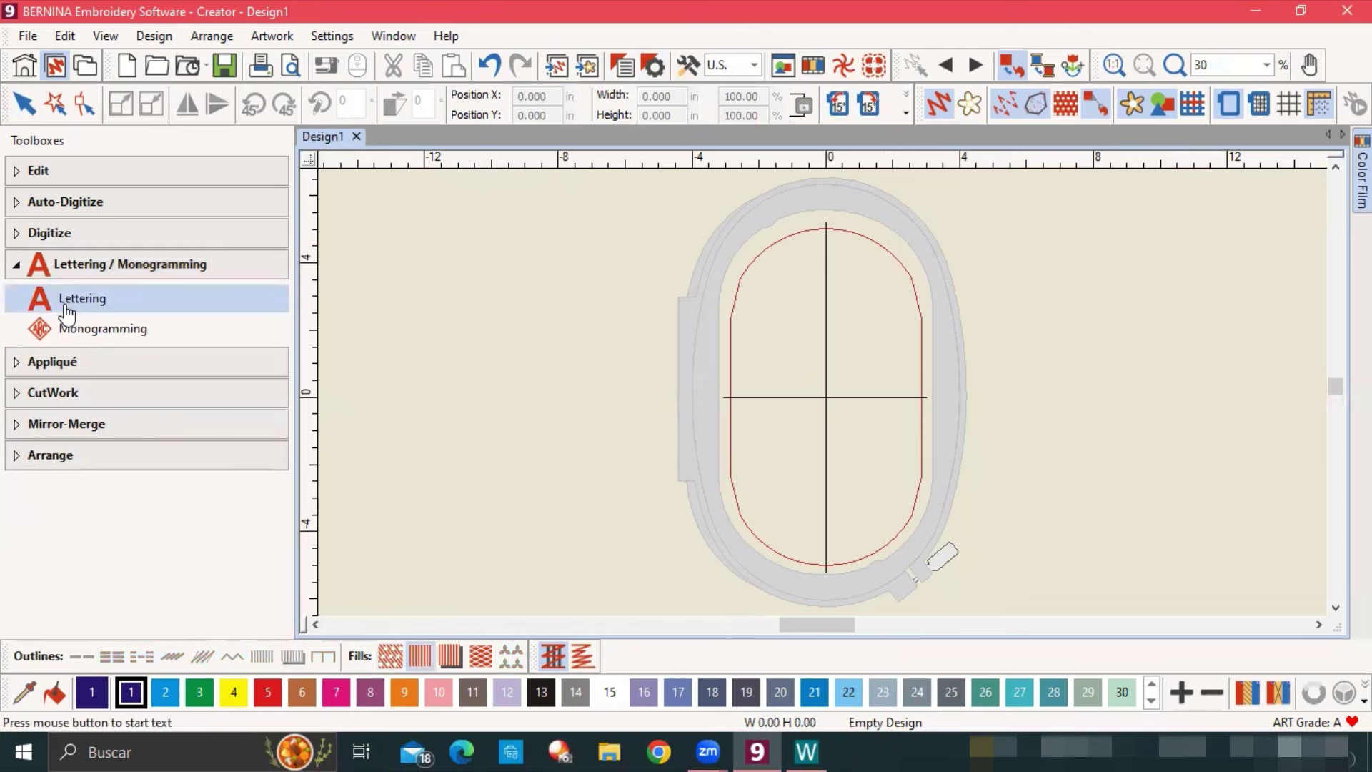
click(780, 367)
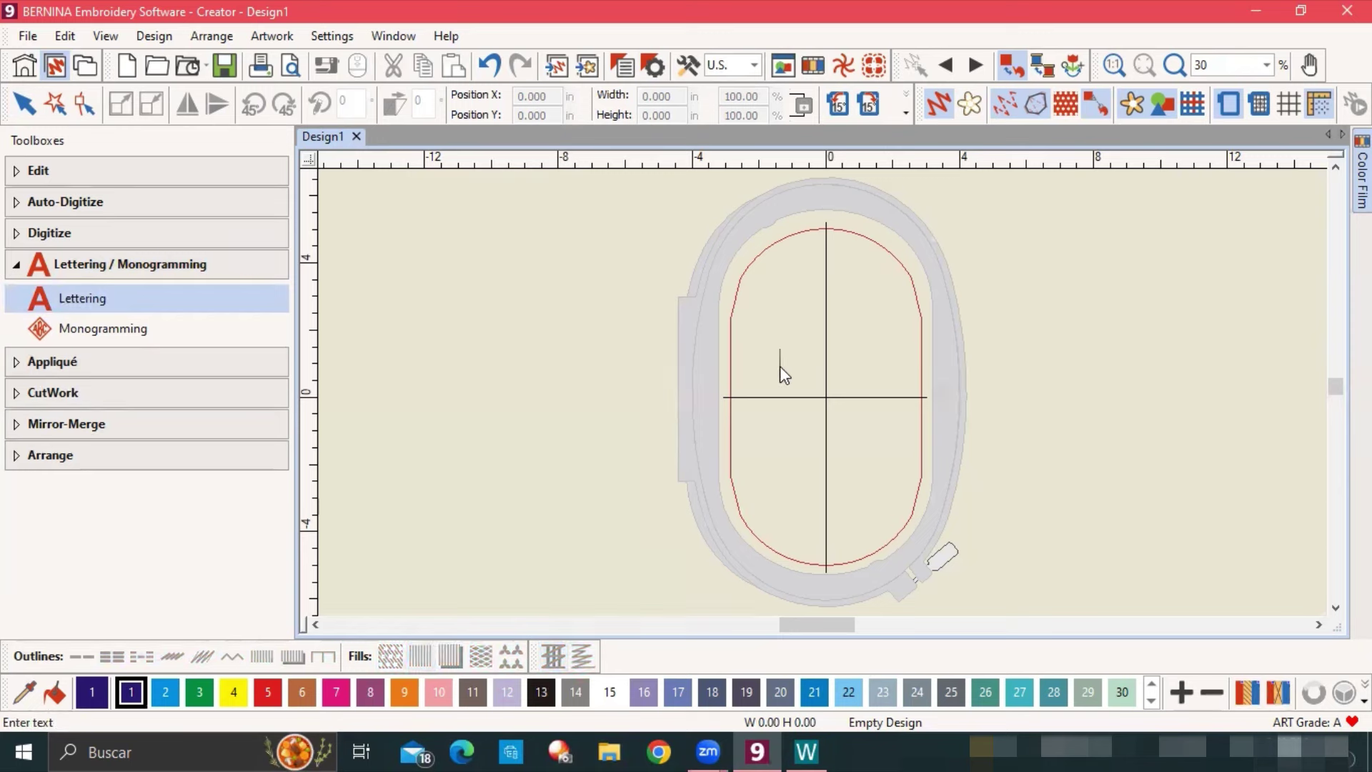
text(Severino)
key(Return)
Open the object properties of the name lettering on its lettering settings.
click(1267, 65)
click(1208, 173)
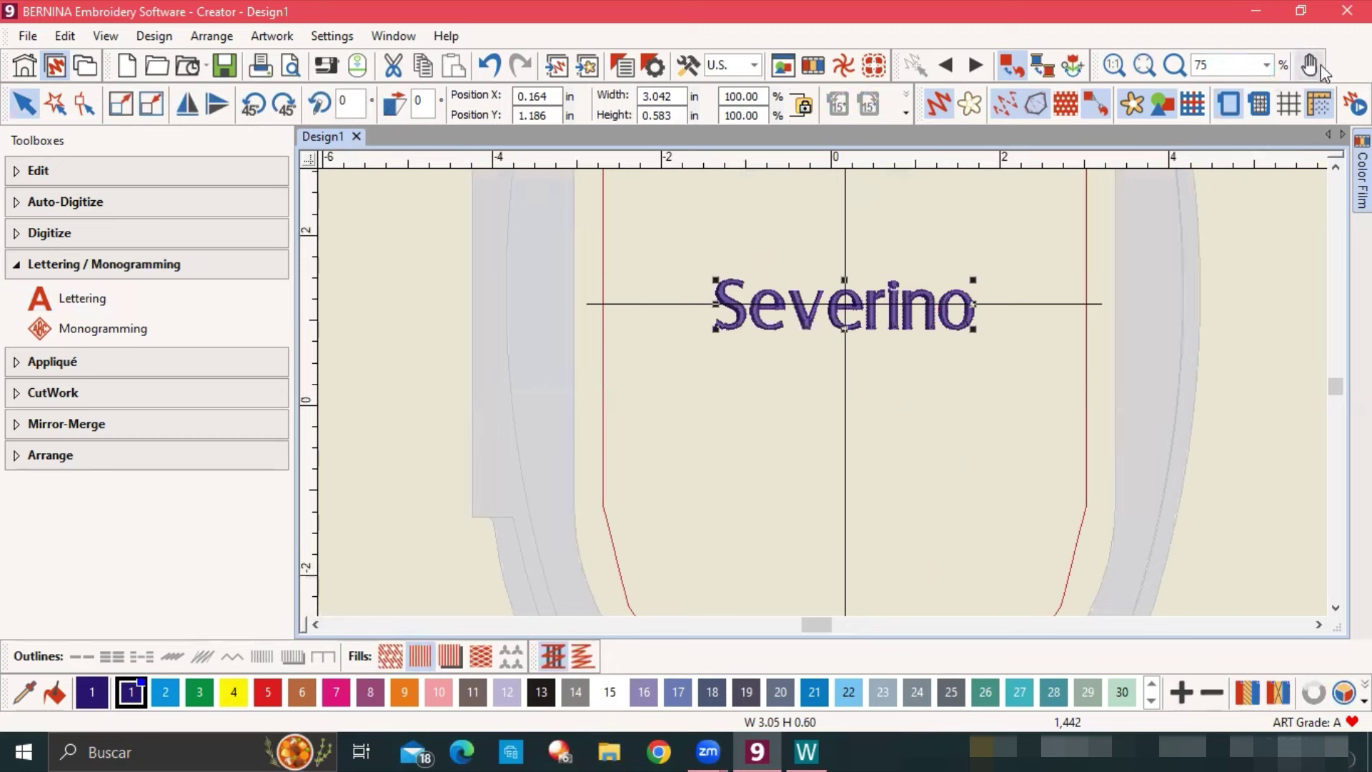
click(1009, 307)
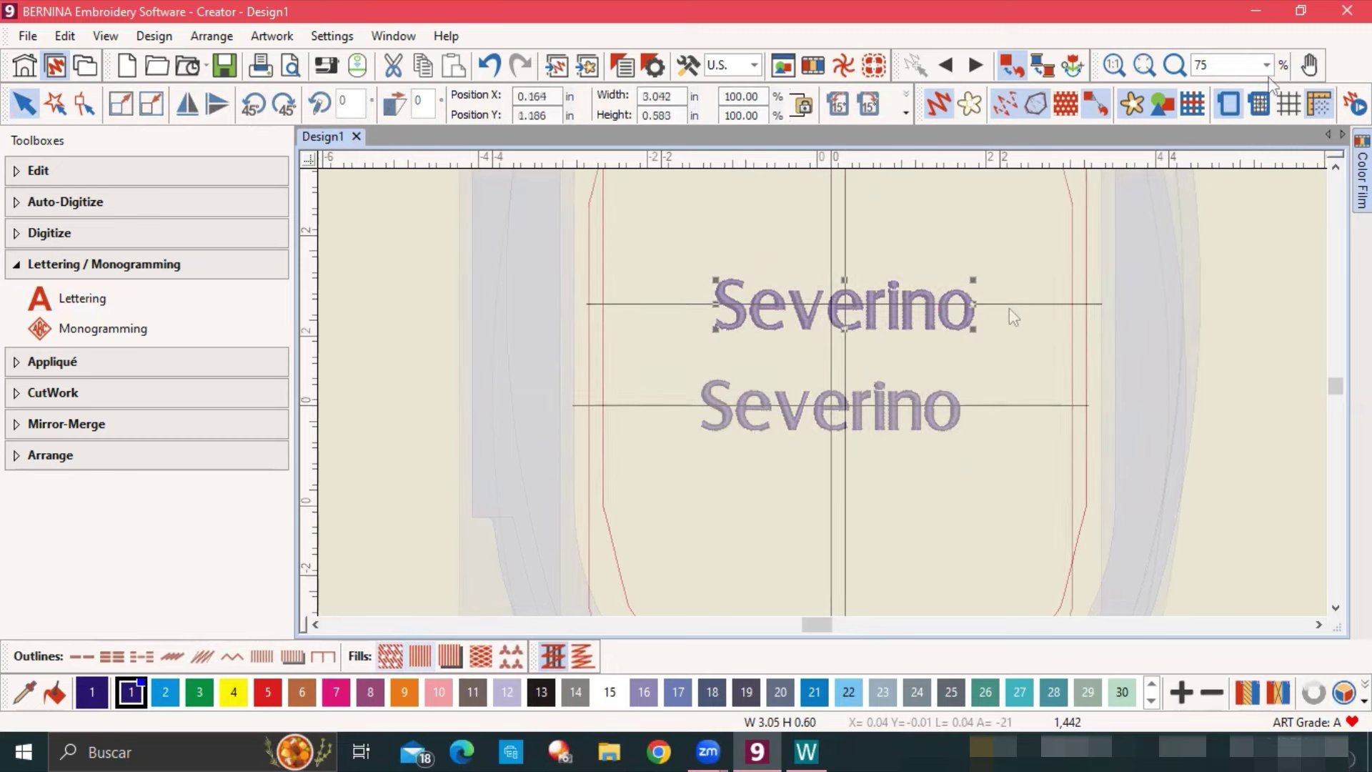
click(930, 409)
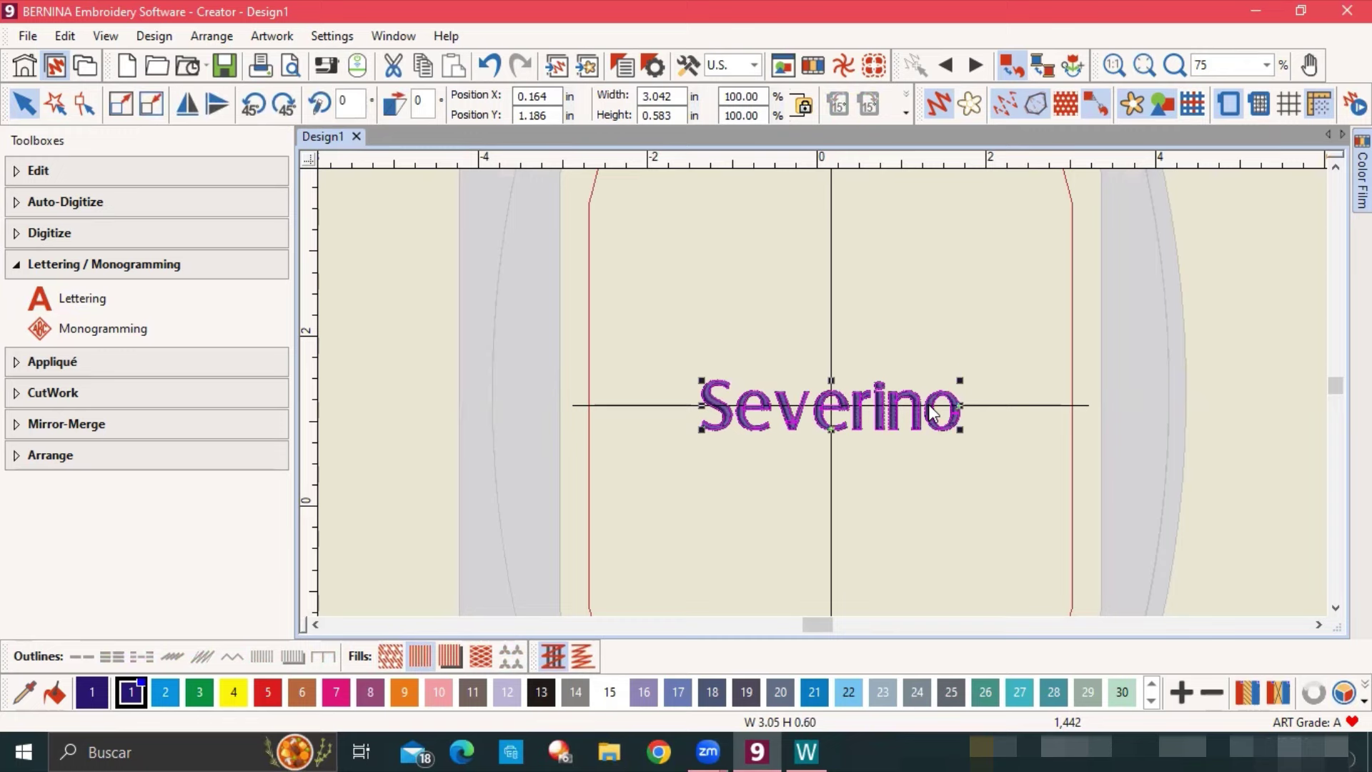
double_click(933, 413)
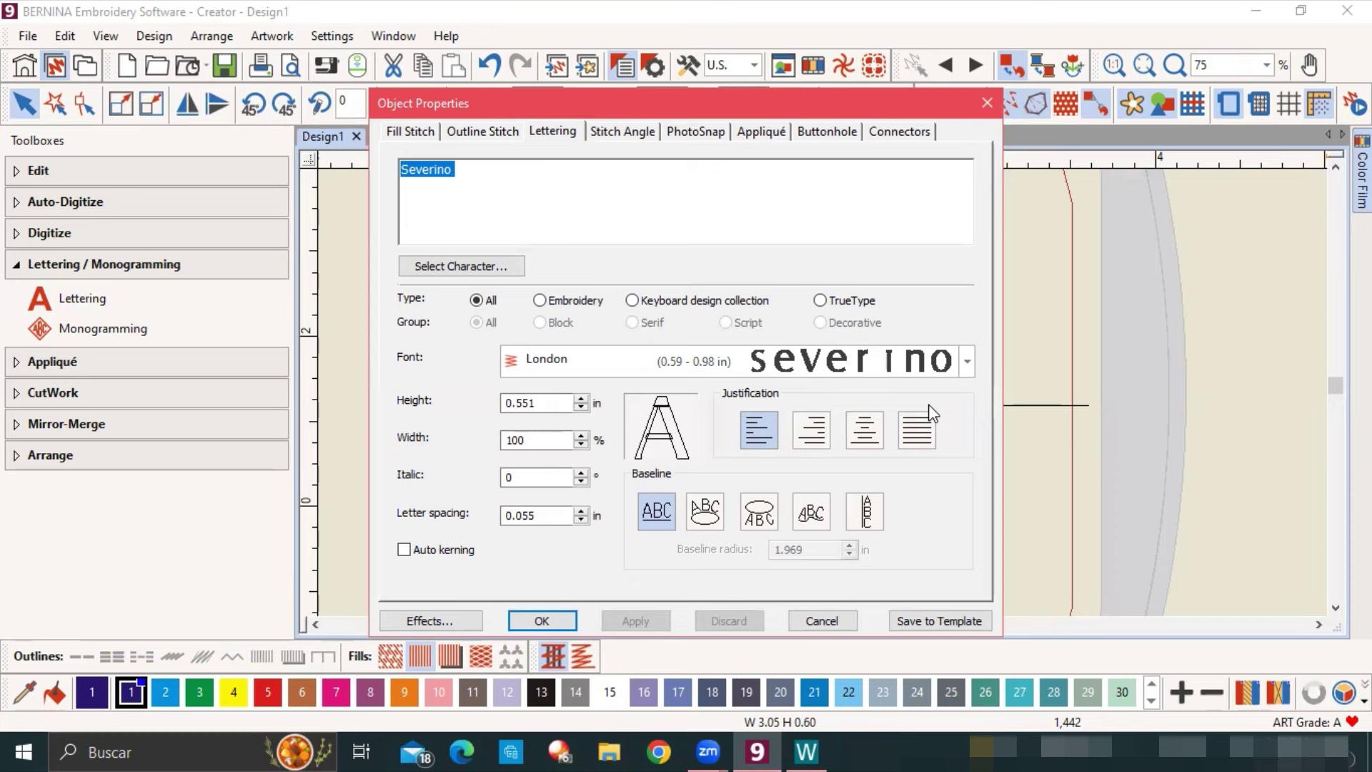
Choose Bodoni MT Black as the font of the name lettering.
click(968, 363)
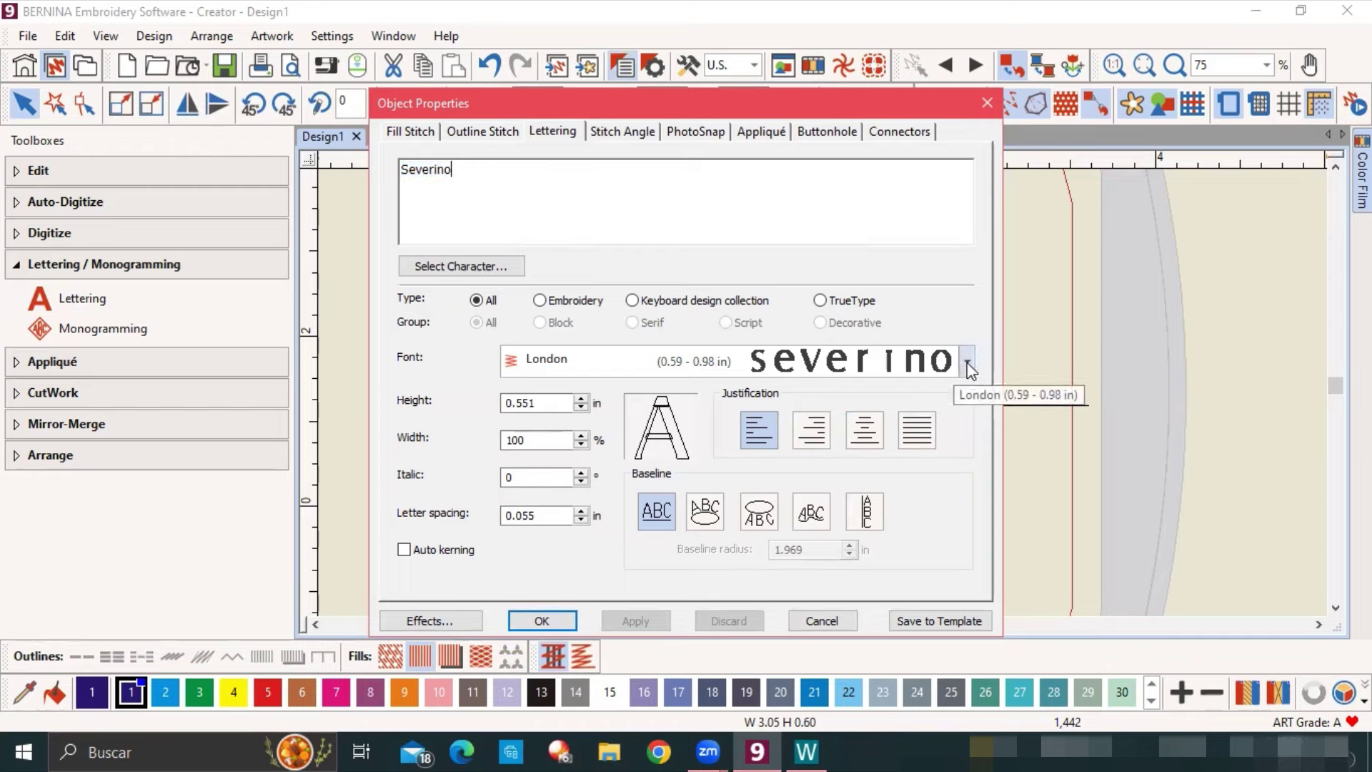
click(968, 363)
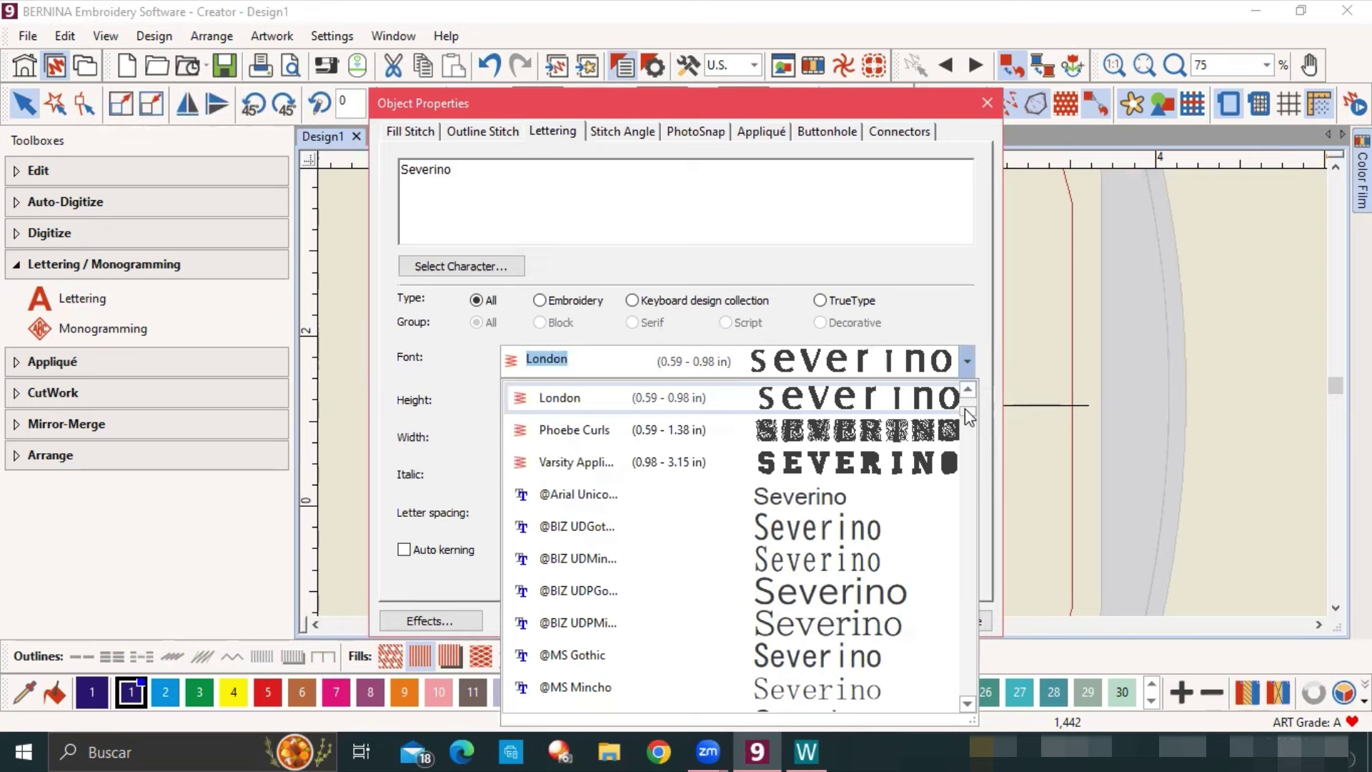
drag(965, 409, 967, 420)
drag(967, 431, 965, 454)
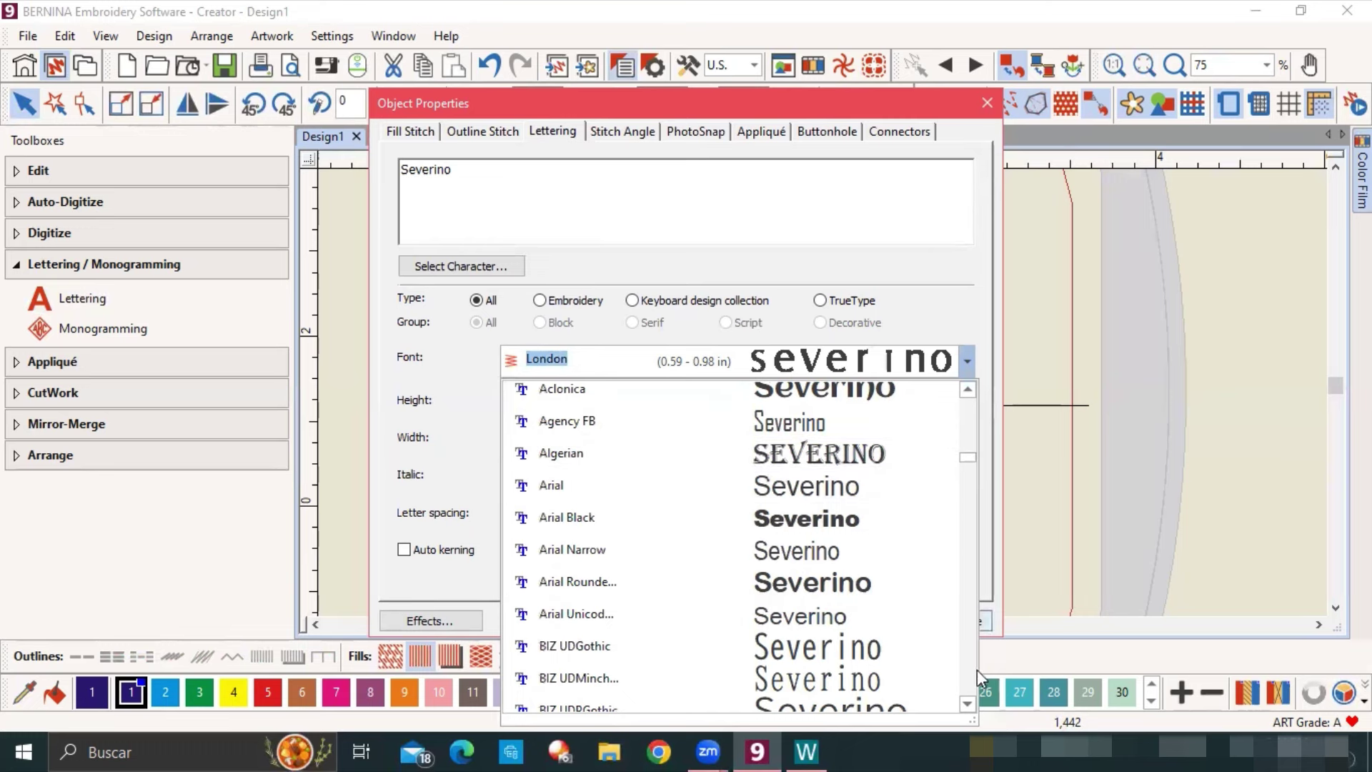
click(968, 704)
click(968, 704)
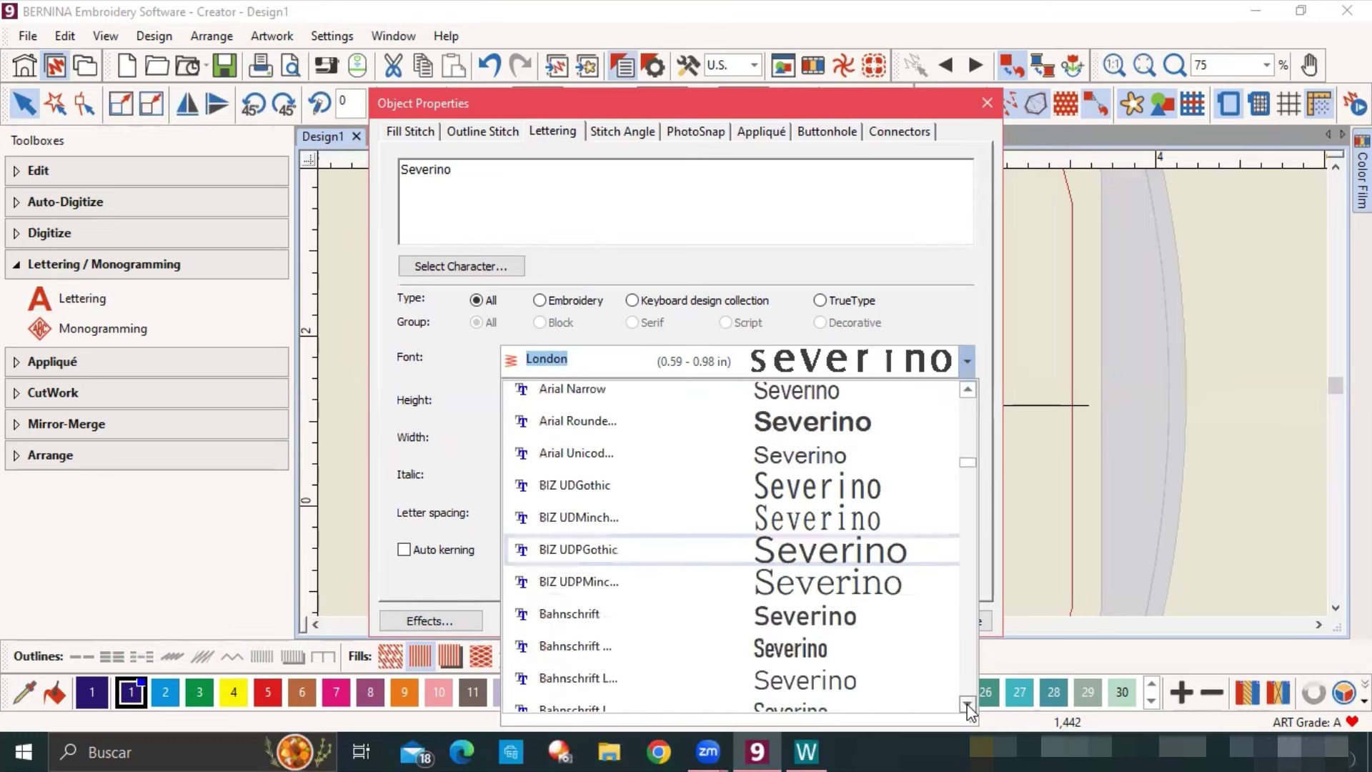
click(968, 704)
click(968, 704)
click(968, 704)
click(968, 704)
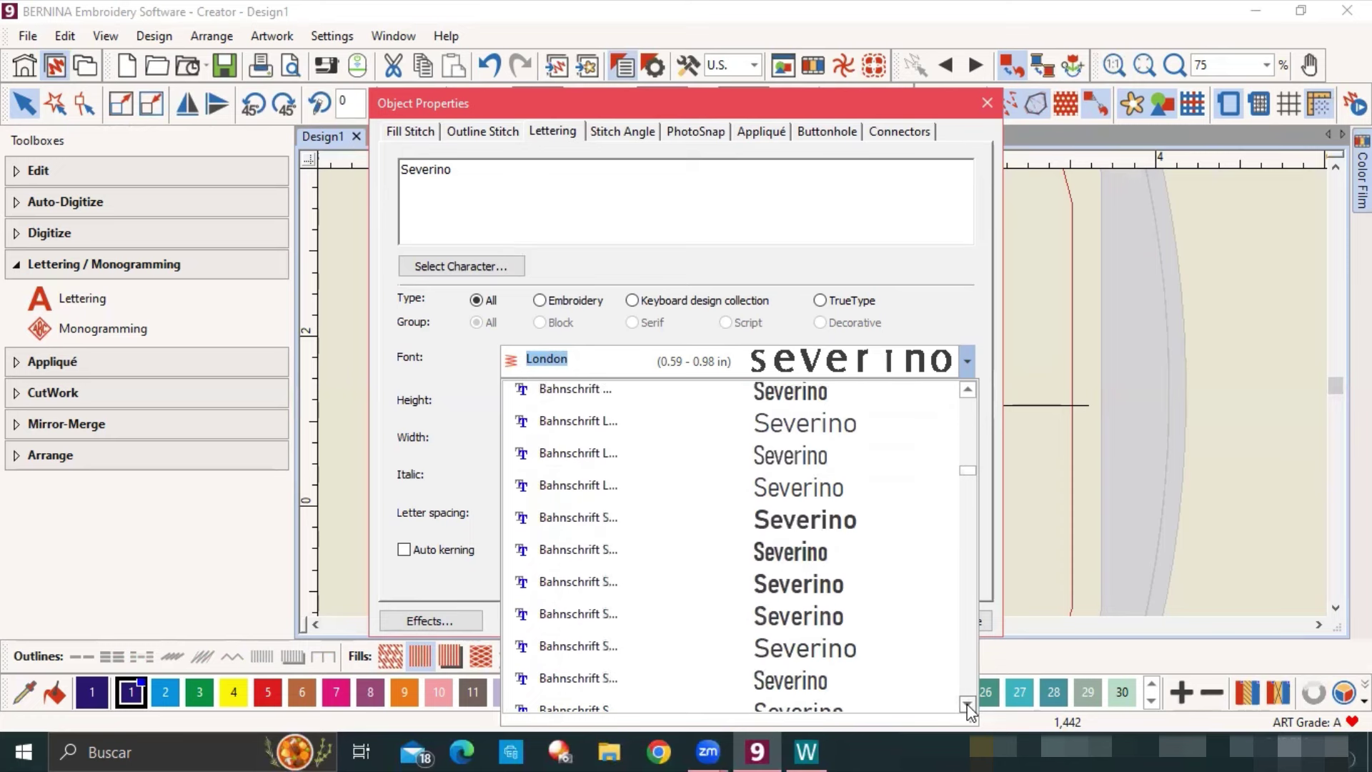
click(968, 704)
click(968, 704)
click(968, 704)
click(967, 705)
click(968, 704)
click(968, 704)
click(968, 704)
click(968, 704)
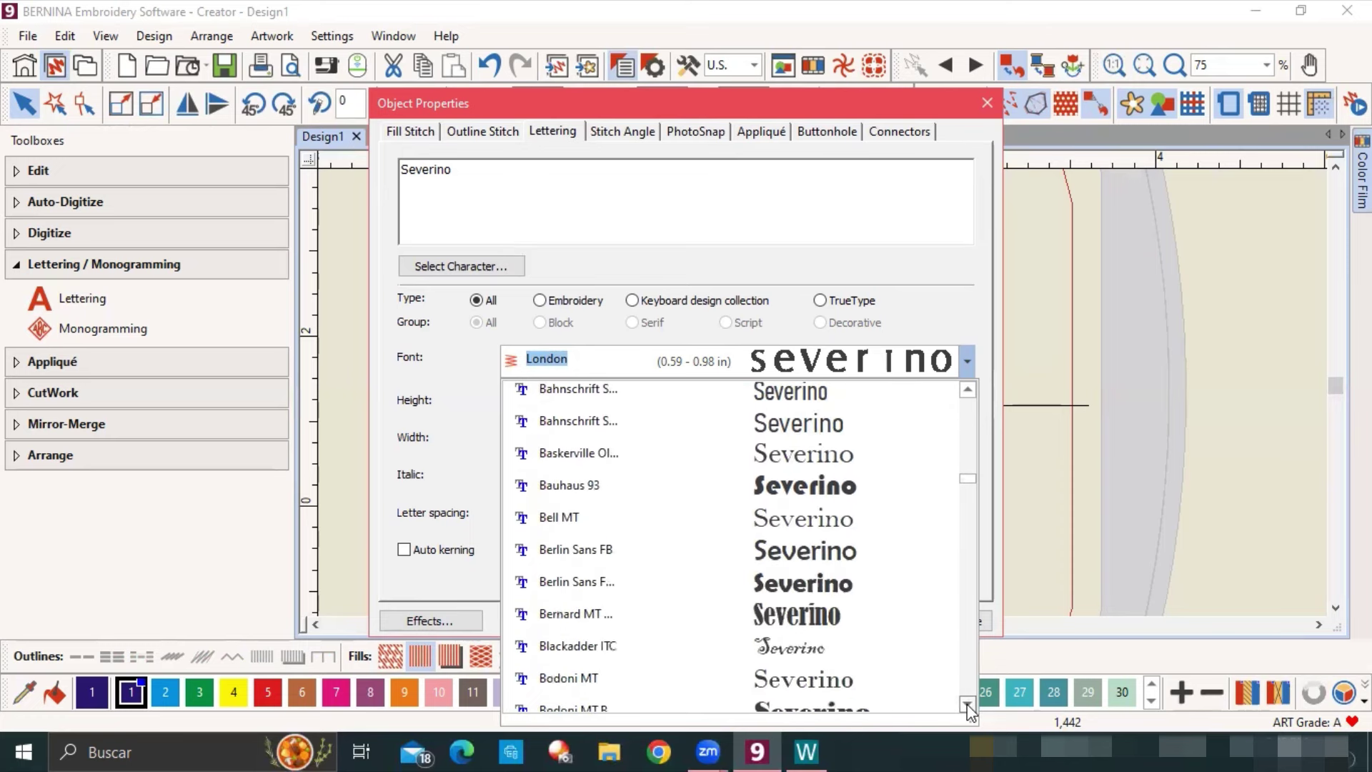
click(968, 704)
click(967, 705)
click(967, 704)
click(968, 704)
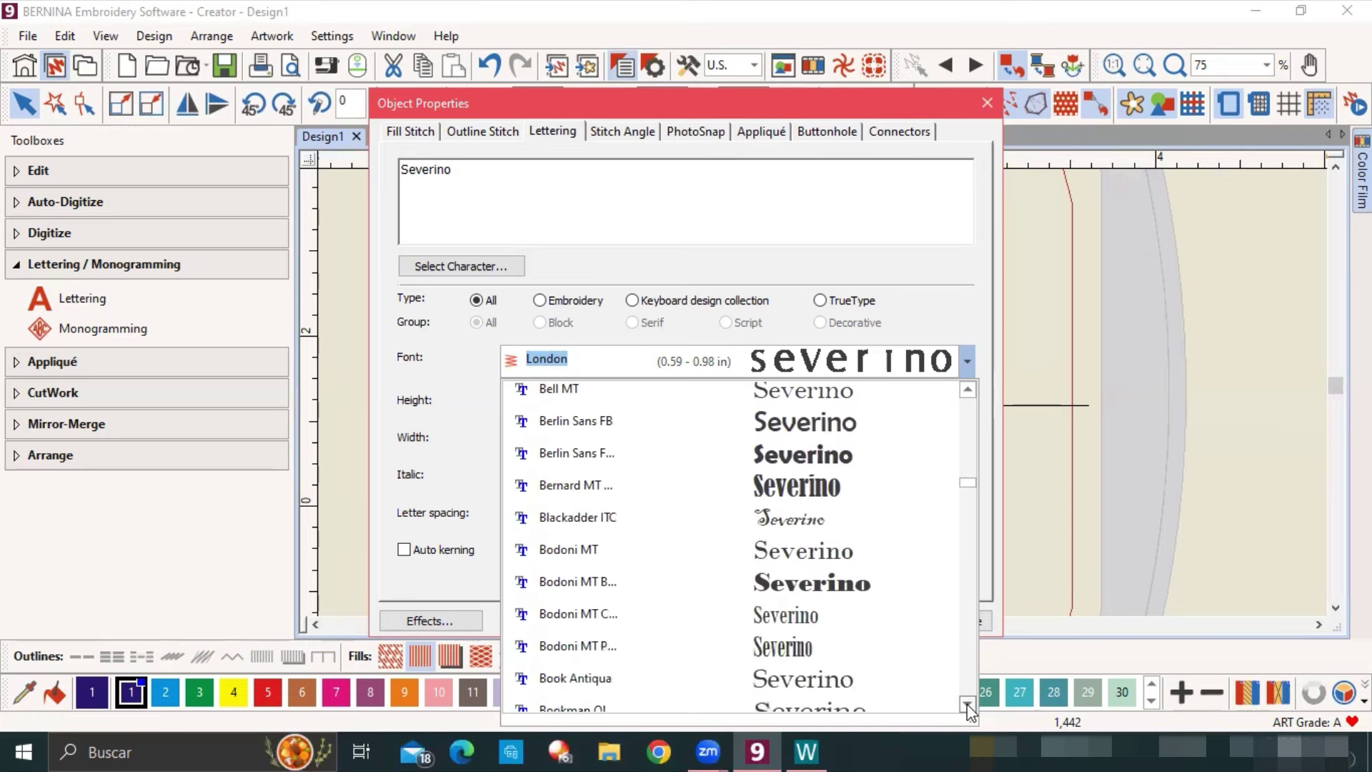
click(968, 704)
click(968, 704)
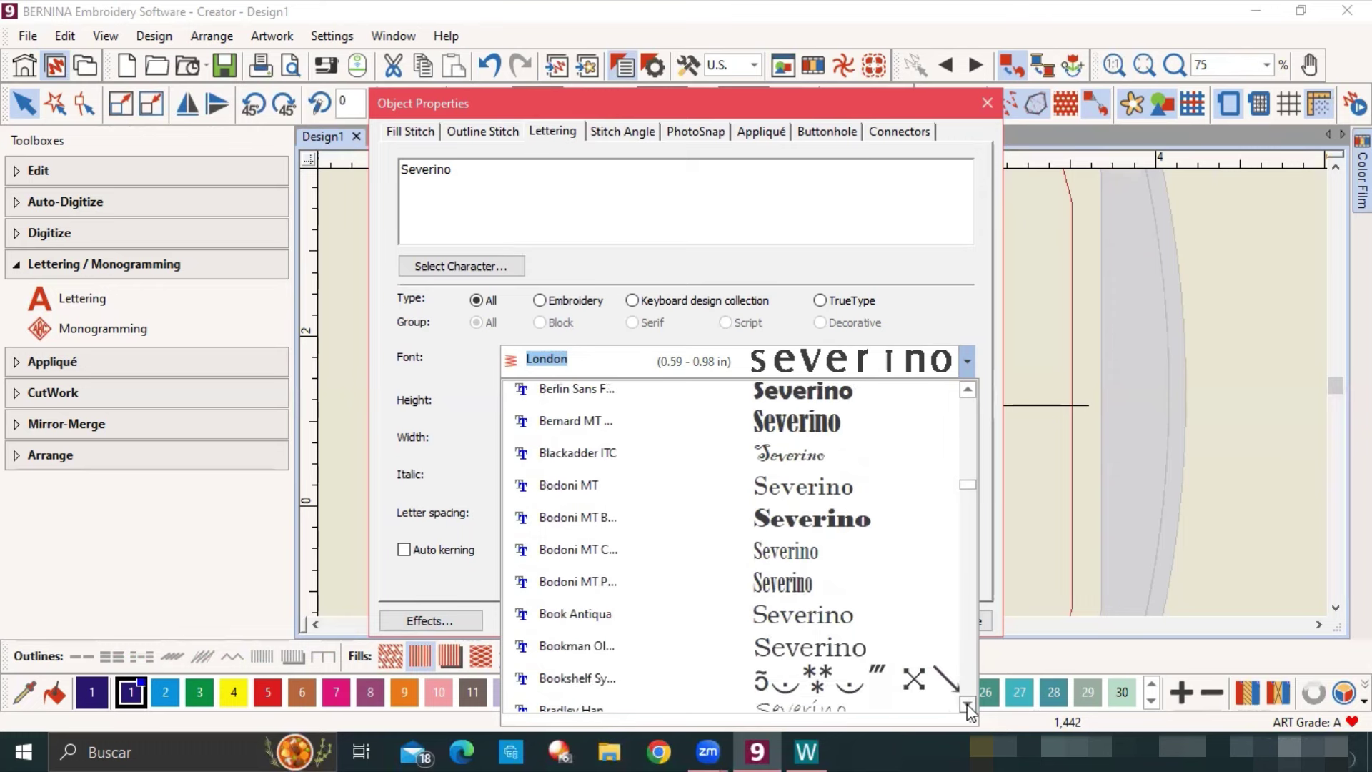
click(855, 518)
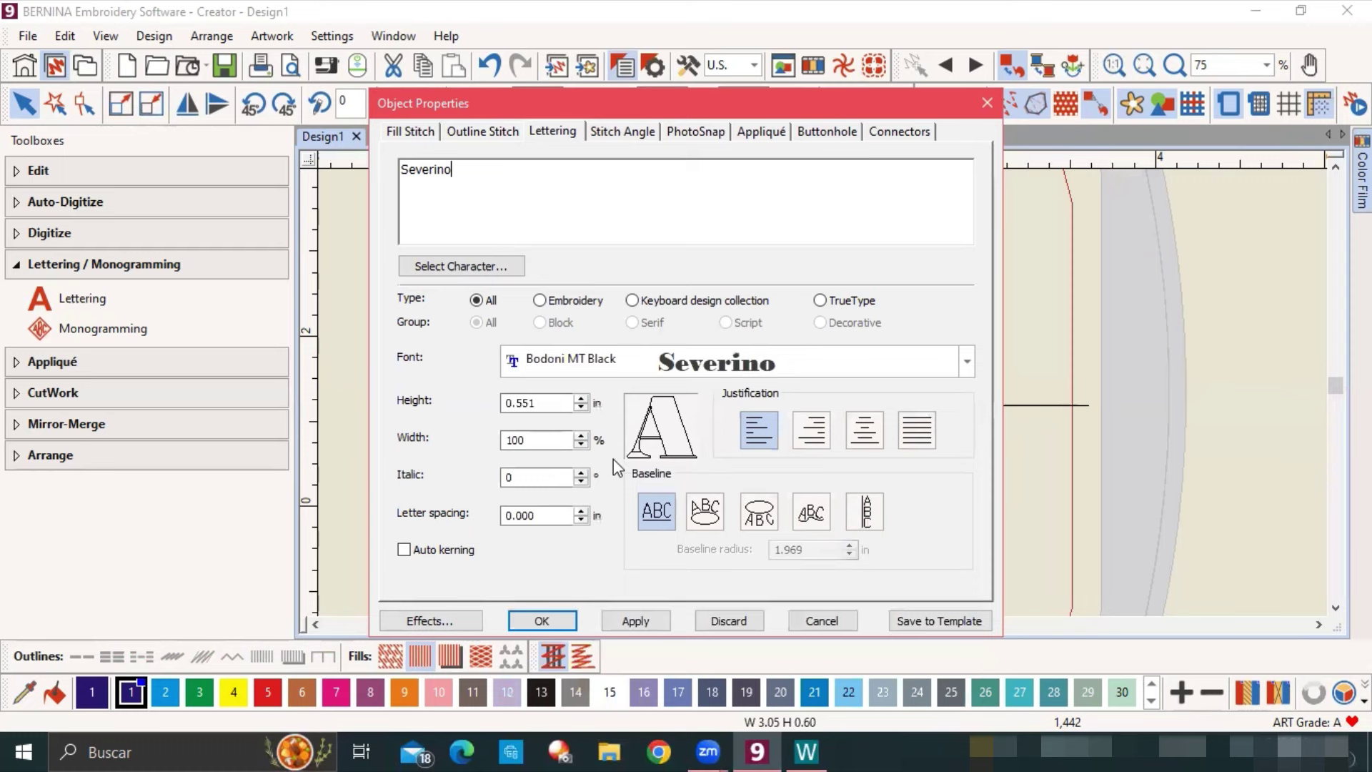
Set the lettering height to 1 inch and accept the object properties.
click(583, 398)
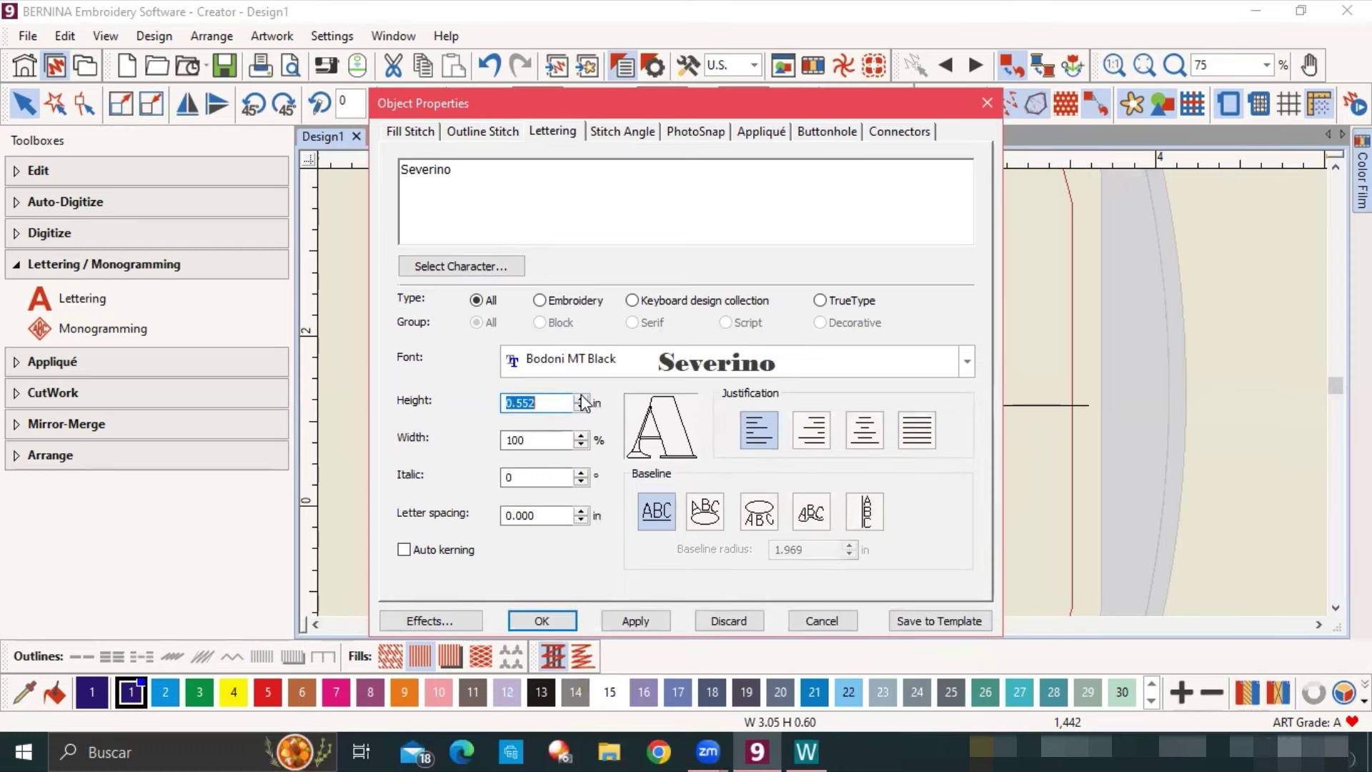
text(1)
key(Return)
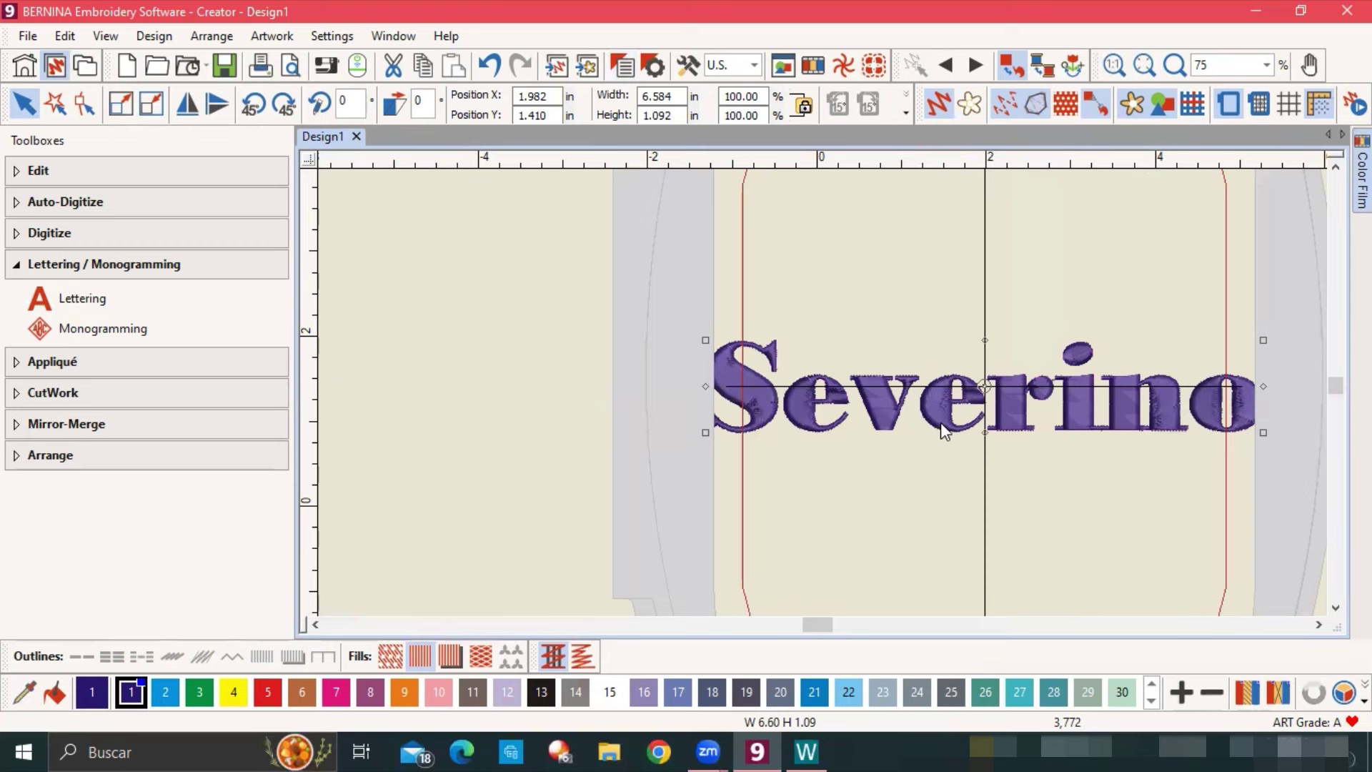
Reopen the name lettering's properties, set its height to 0.750 inch, accept, and deselect it.
click(963, 414)
double_click(963, 415)
click(536, 403)
text(0.)
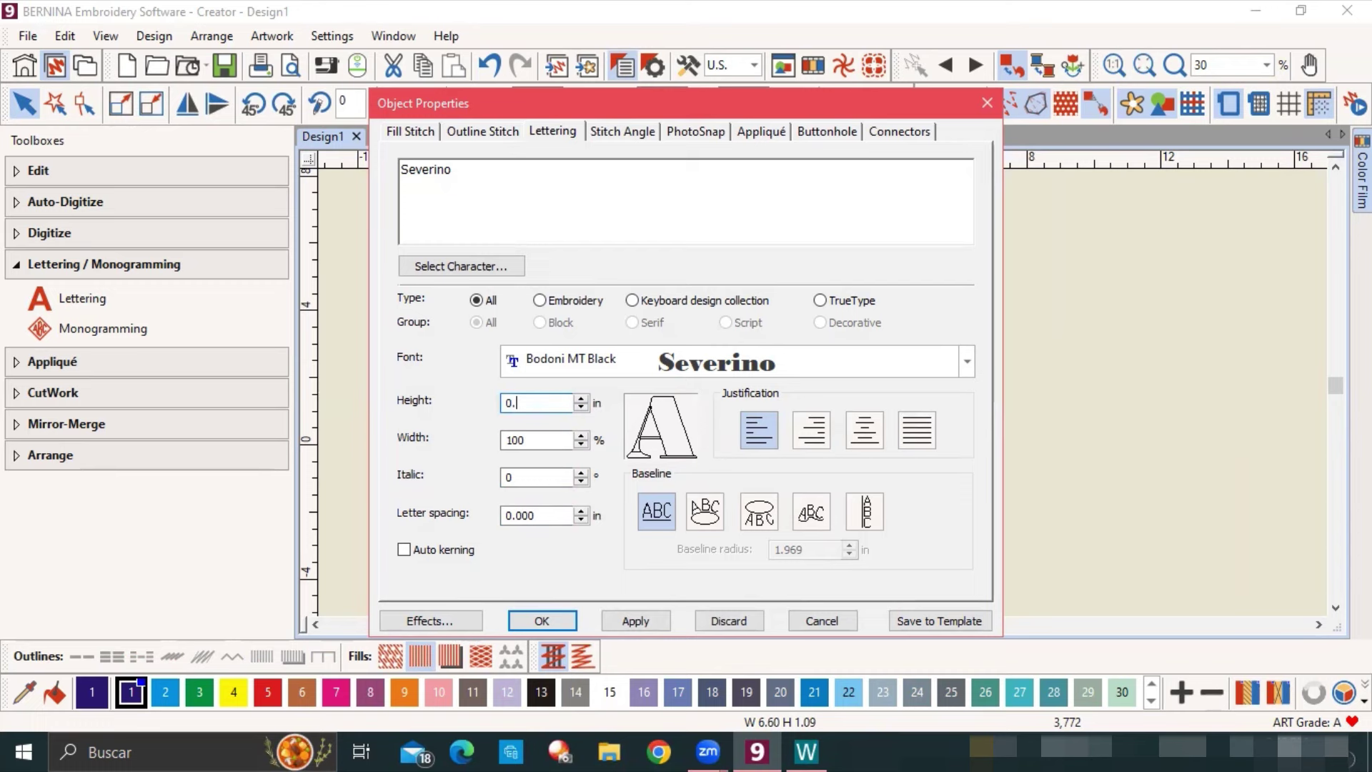
text(750)
key(Return)
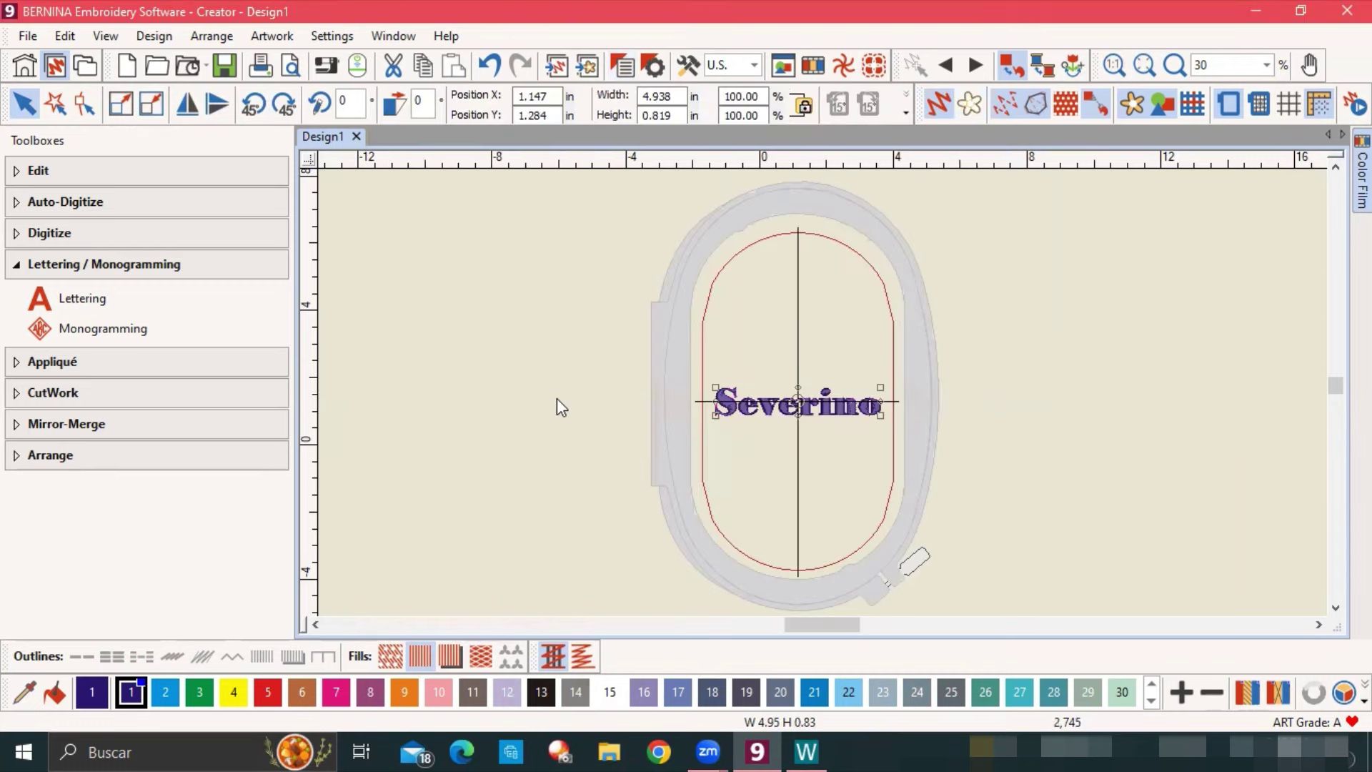
click(1092, 431)
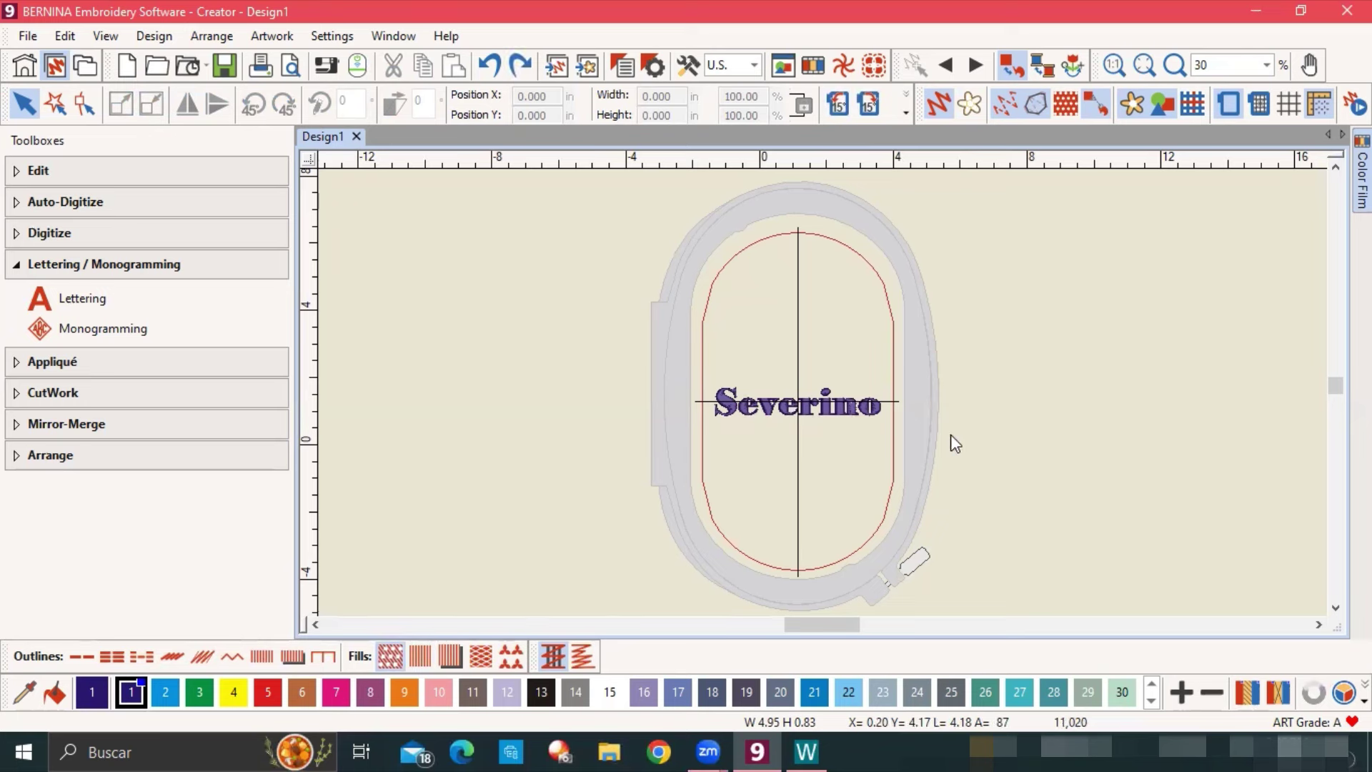
Duplicate the name lettering and place the copy below the original inside the hoop.
click(866, 410)
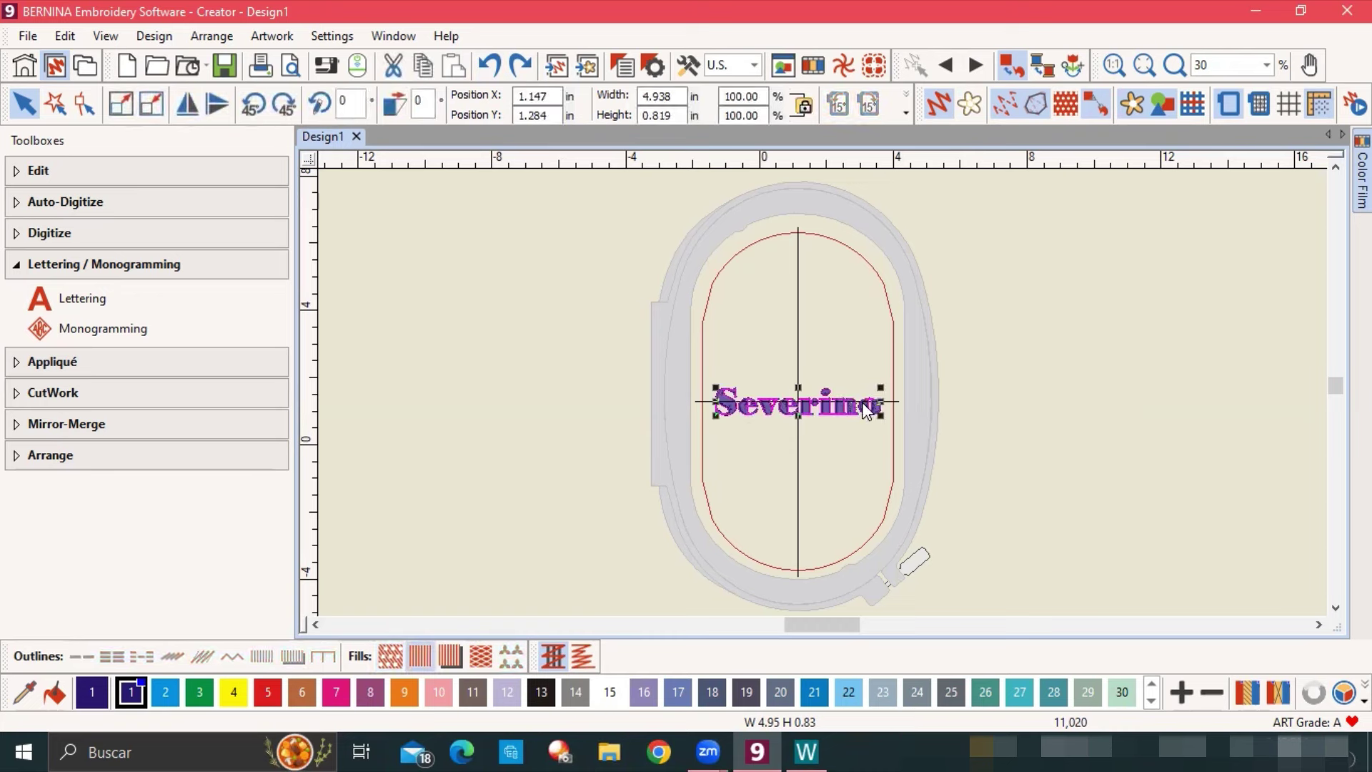
key(ctrl+d)
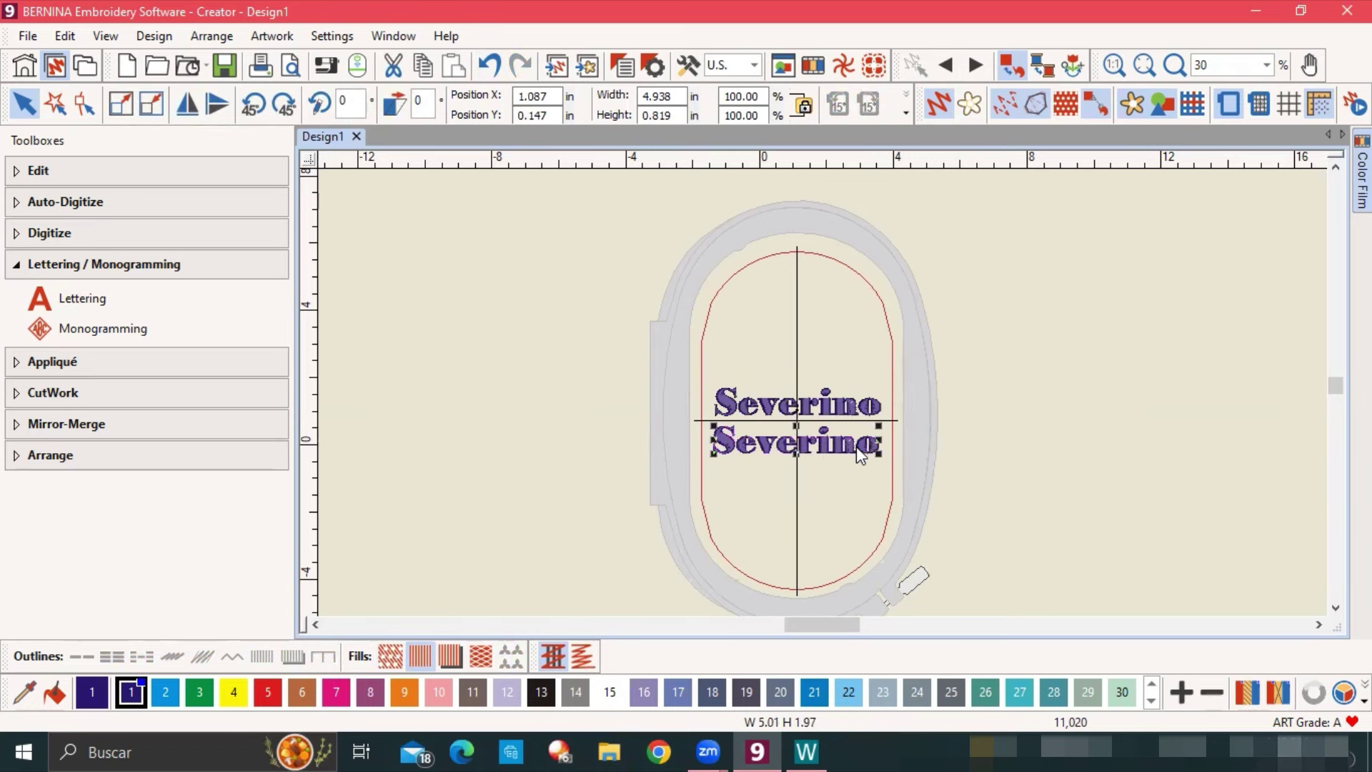
drag(857, 446, 834, 469)
Duplicate the upper name, place the copy above it, and undo the copy's last move.
right_click(803, 410)
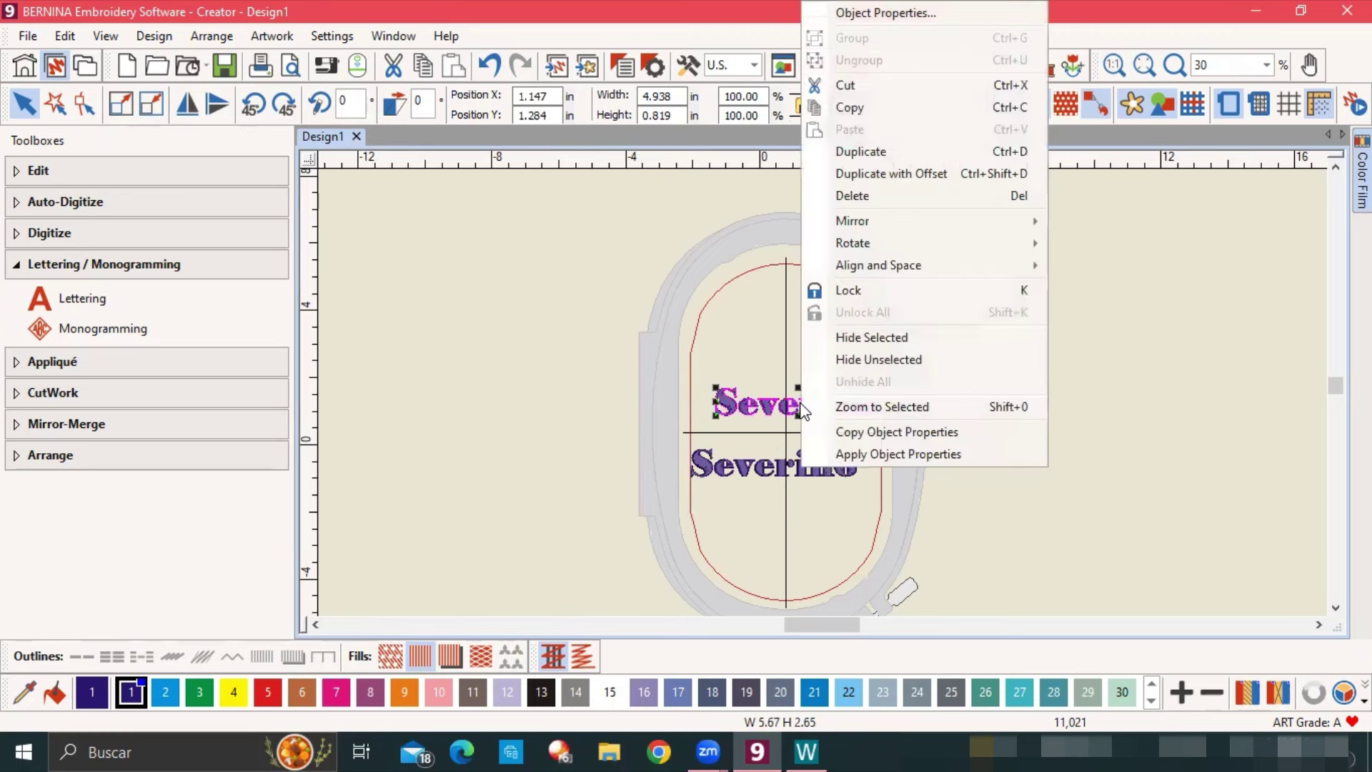
click(772, 324)
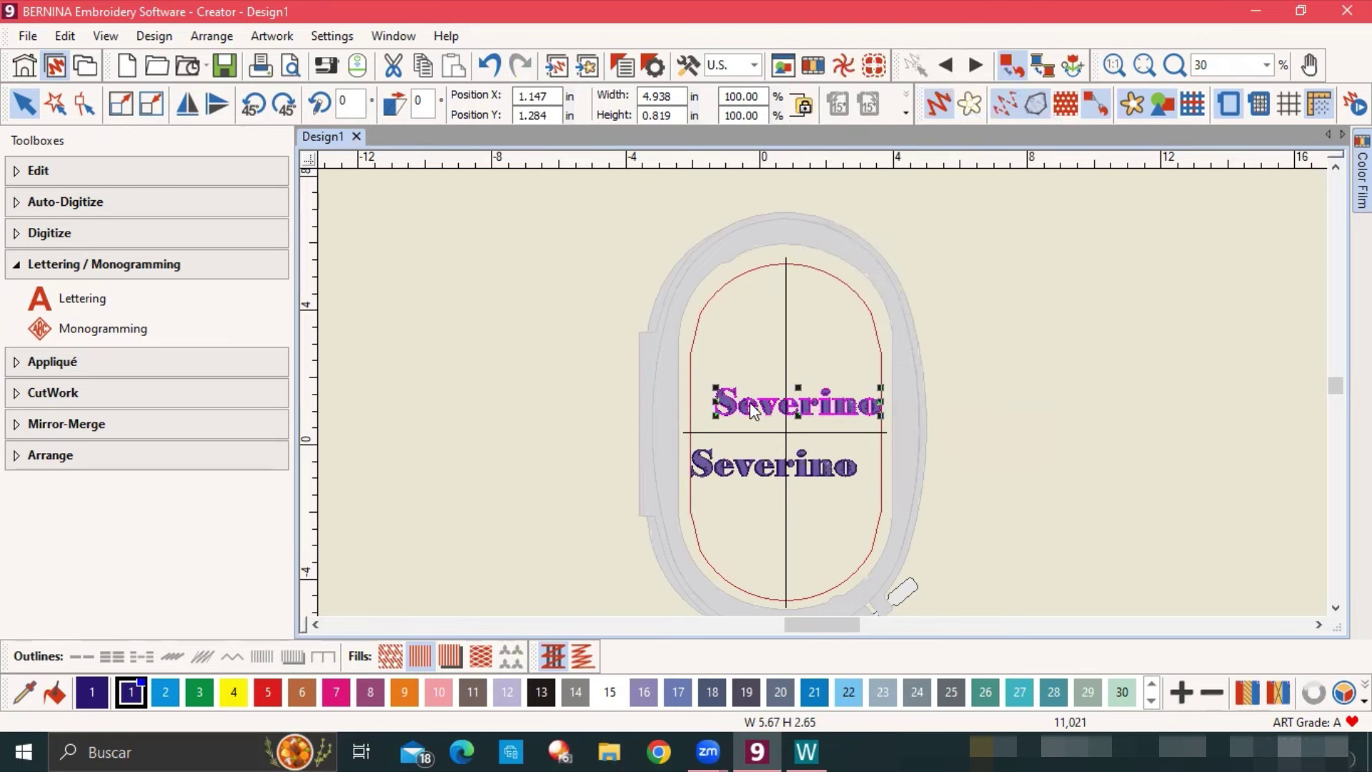
drag(757, 405, 788, 304)
right_click(798, 343)
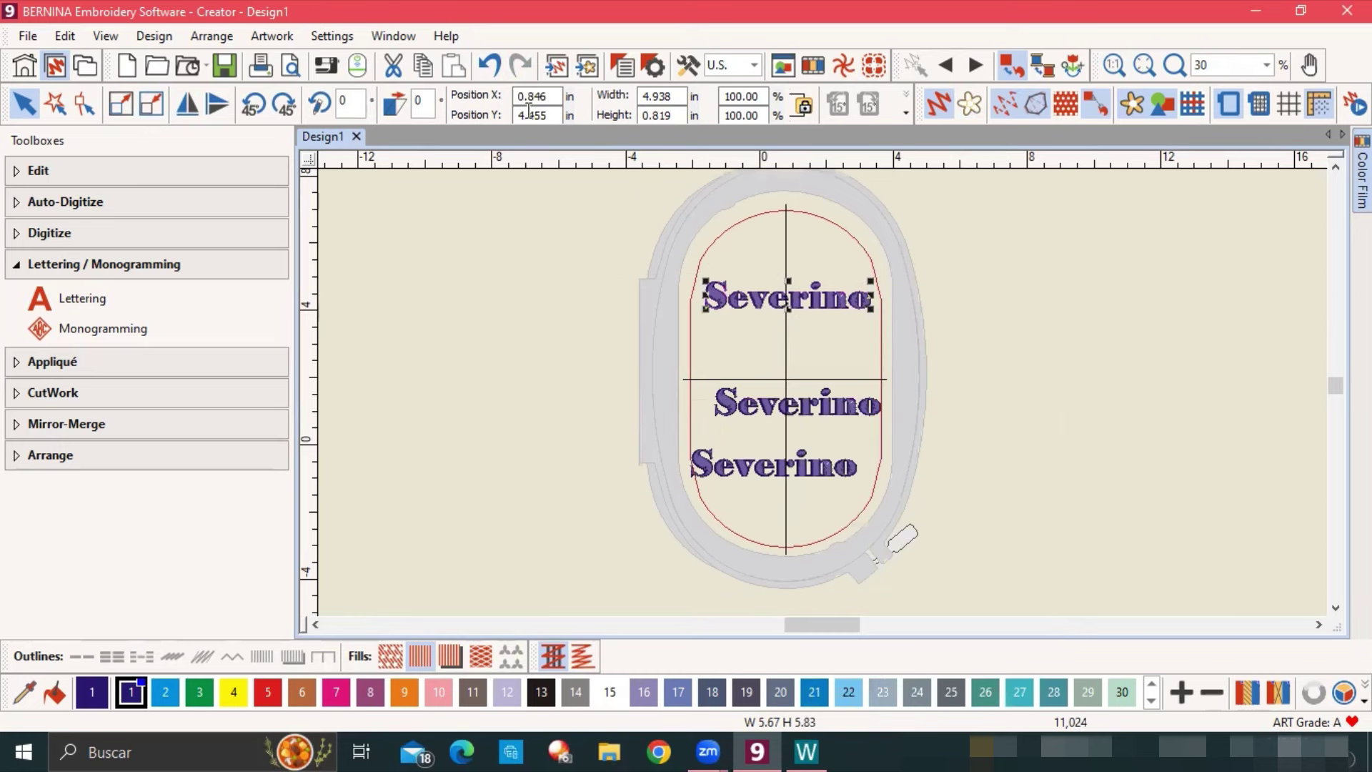
click(492, 66)
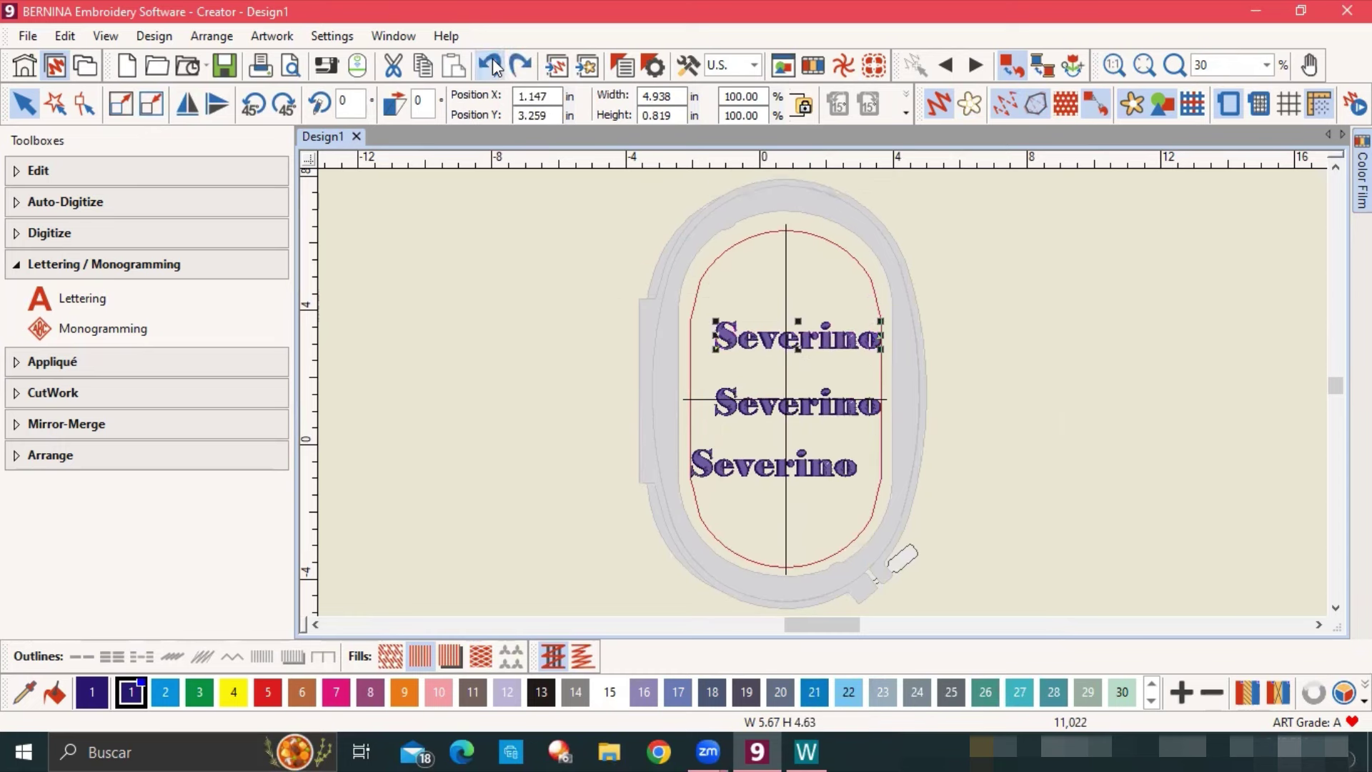
click(844, 356)
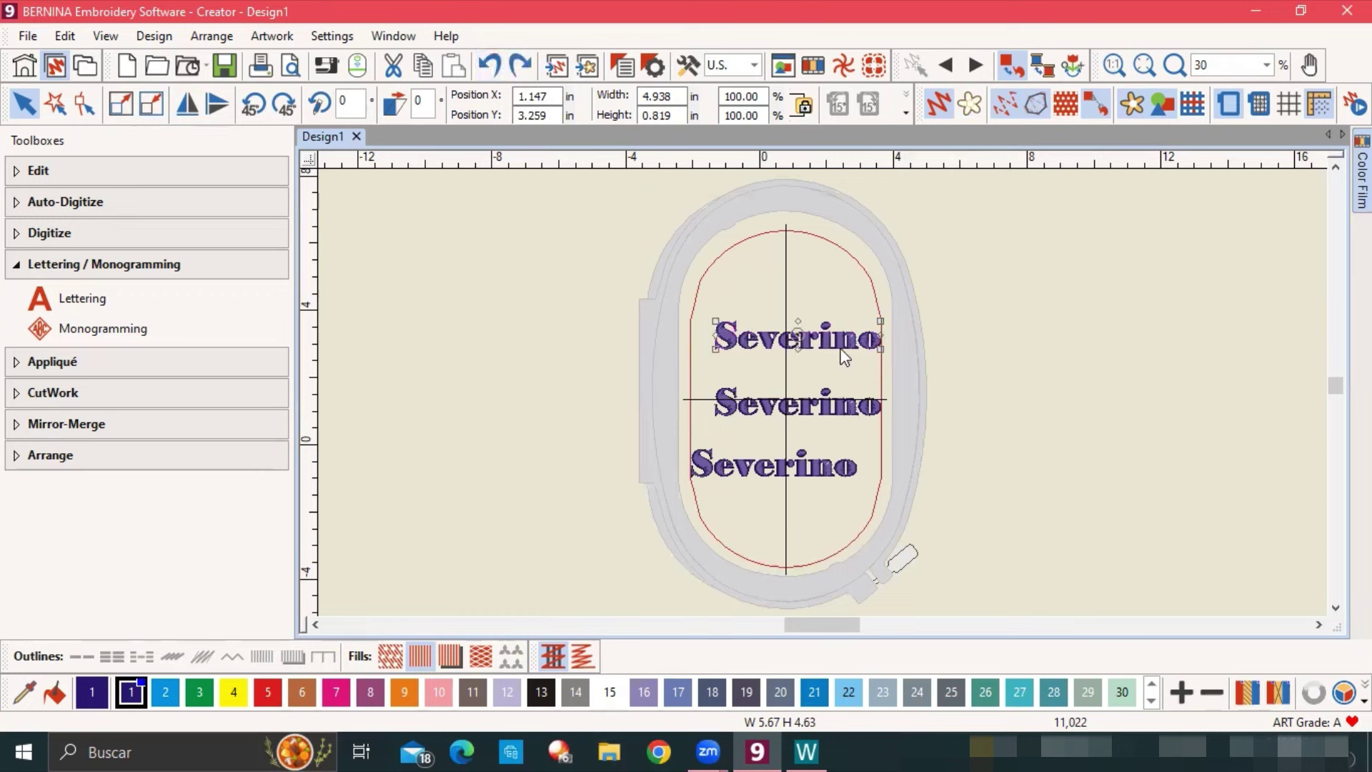
click(1025, 438)
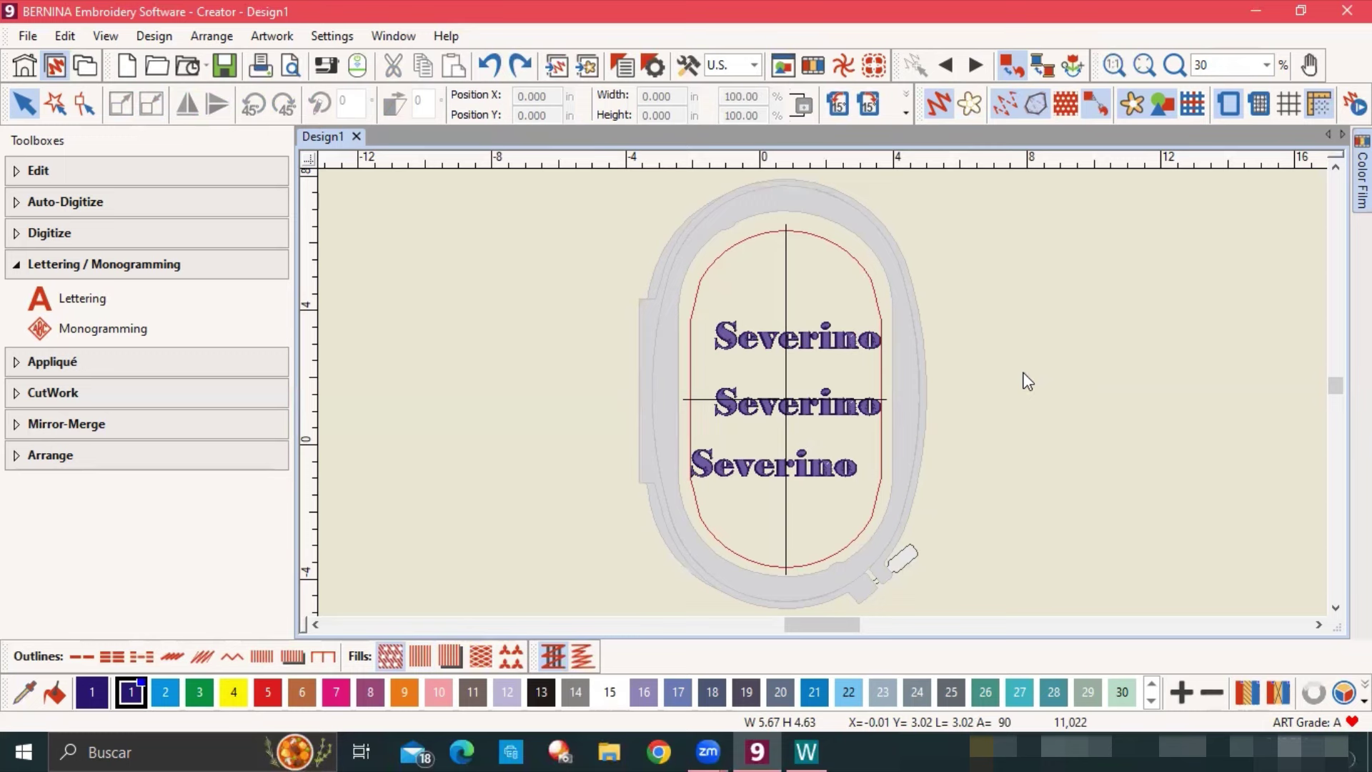
Duplicate the topmost name and move the copy above it, to about X 0.846, Y 4.276 inches.
click(839, 341)
right_click(841, 343)
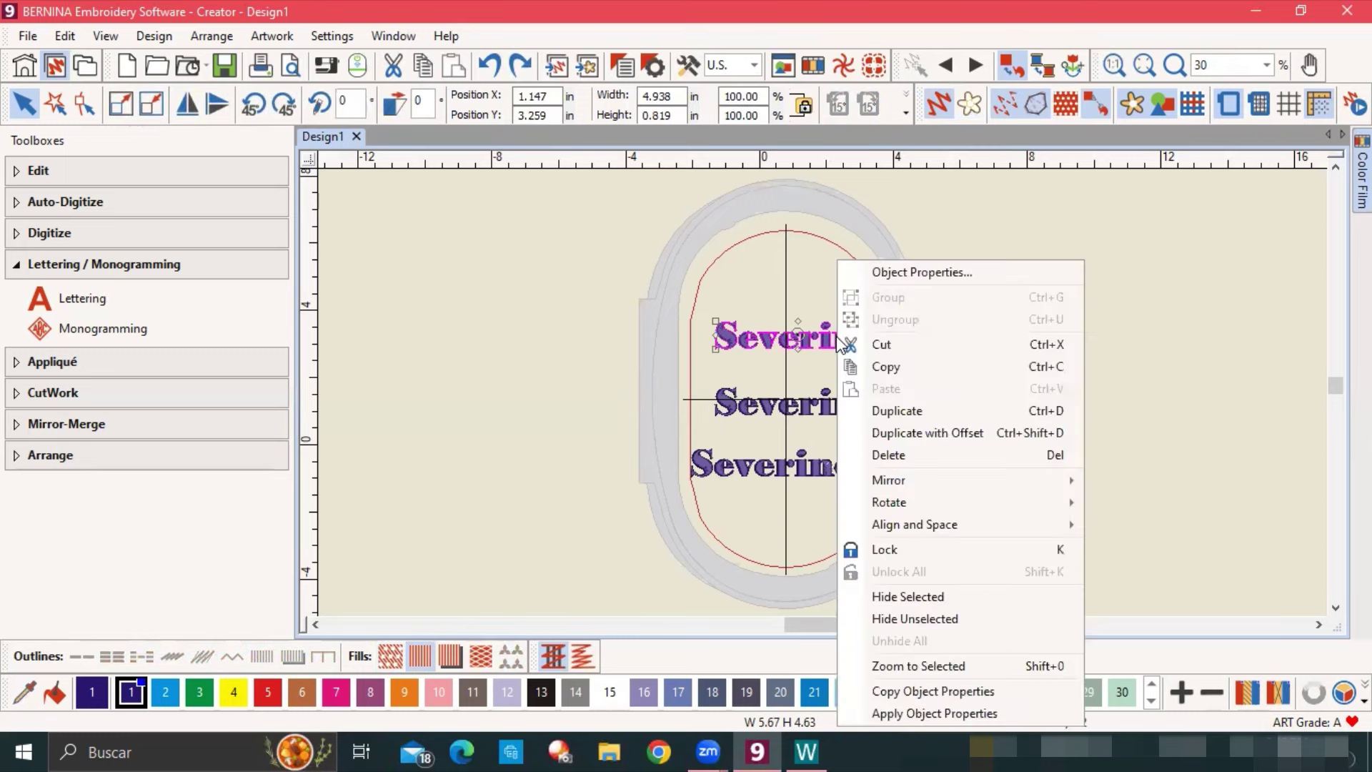
click(891, 412)
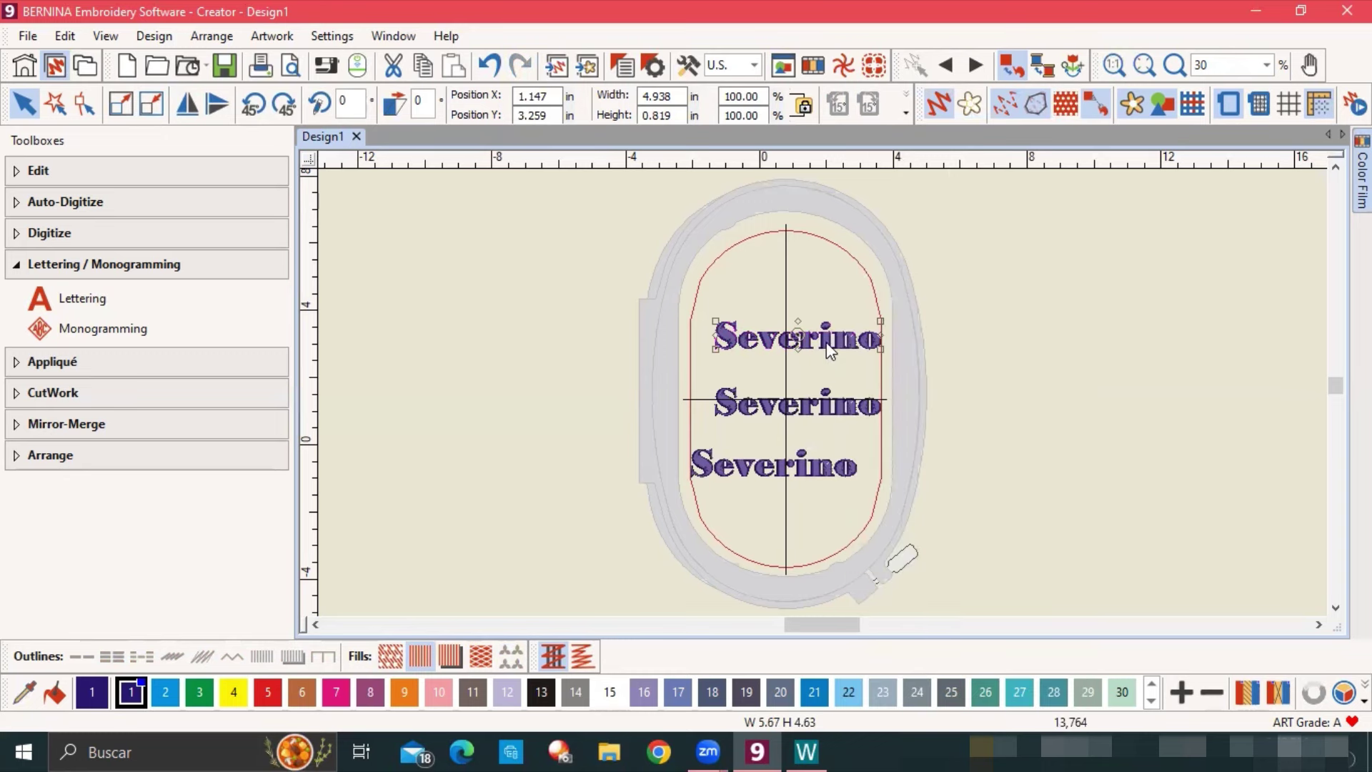
drag(826, 342, 816, 308)
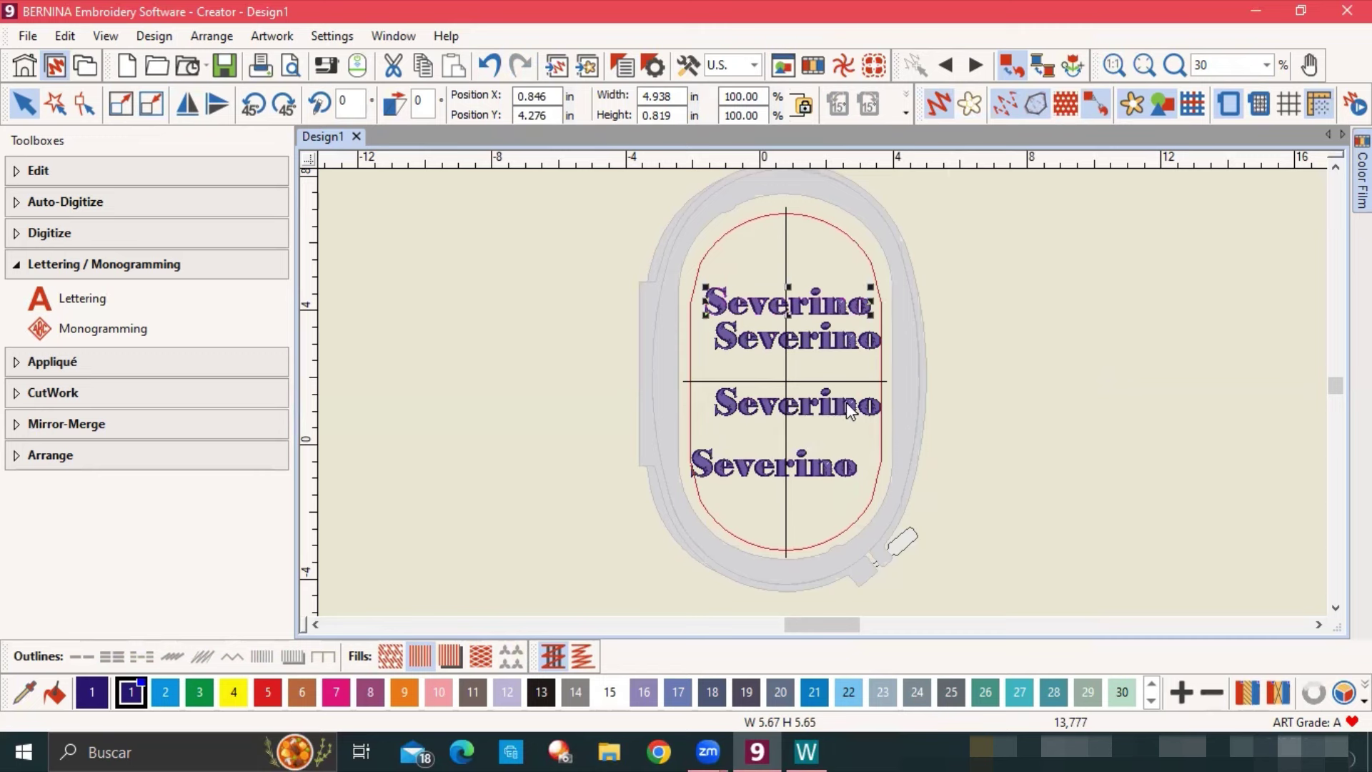
Try to shift the name just below the hoop's horizontal centre line sideways, and undo the move.
drag(846, 404, 826, 405)
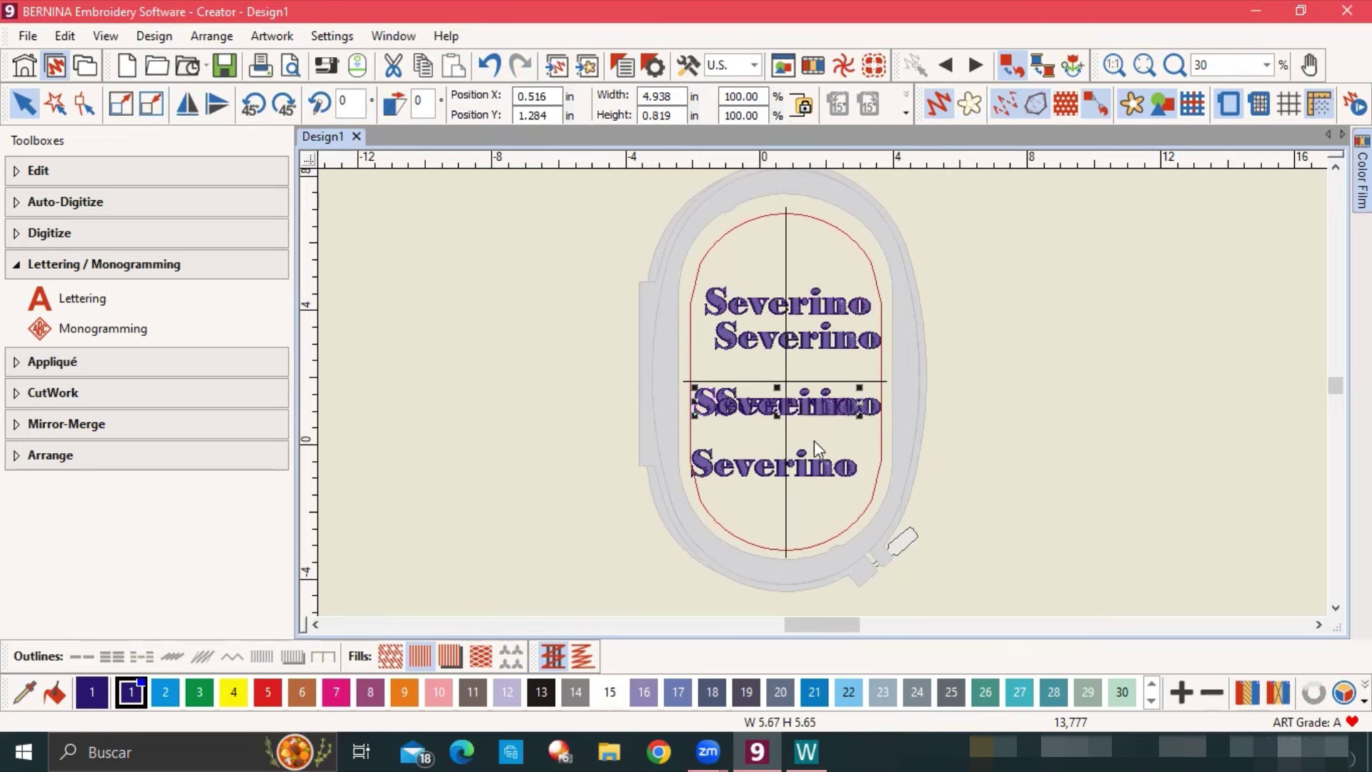
click(1028, 420)
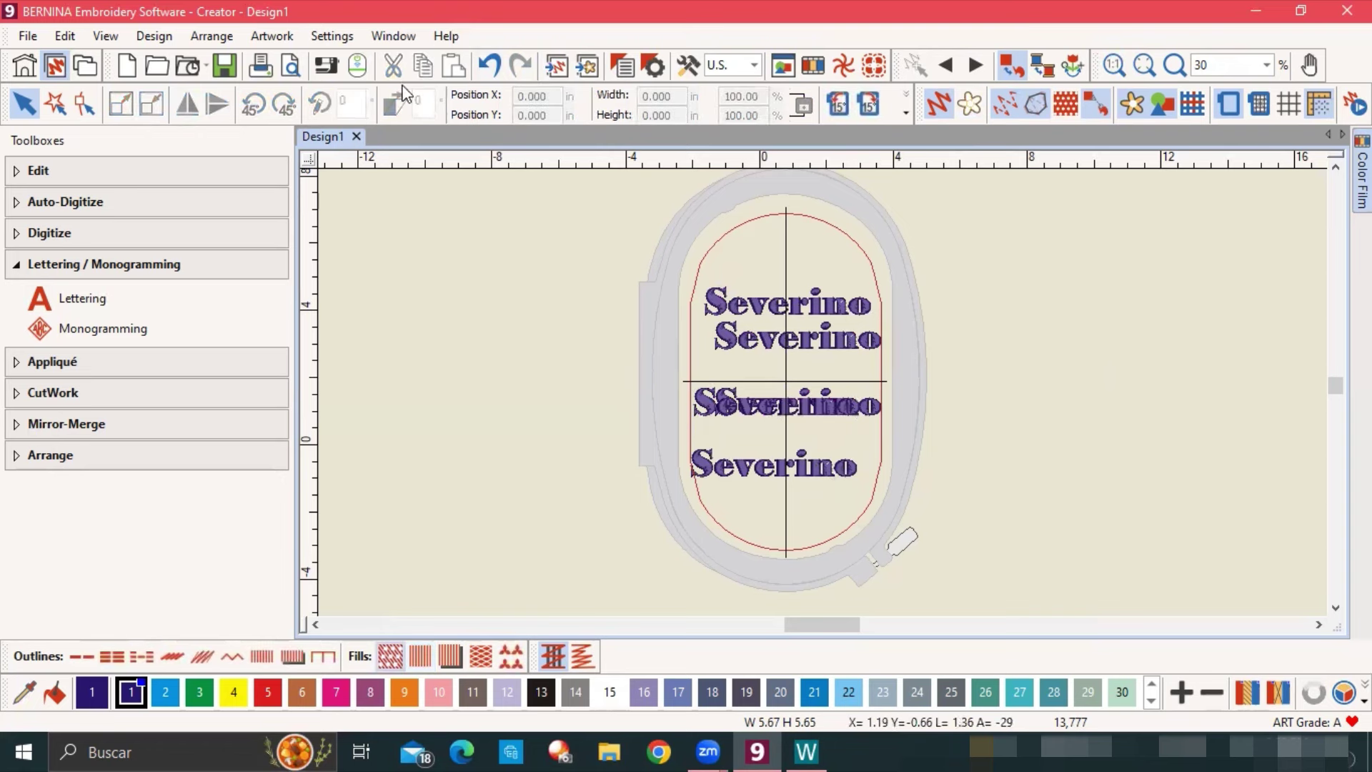
click(489, 66)
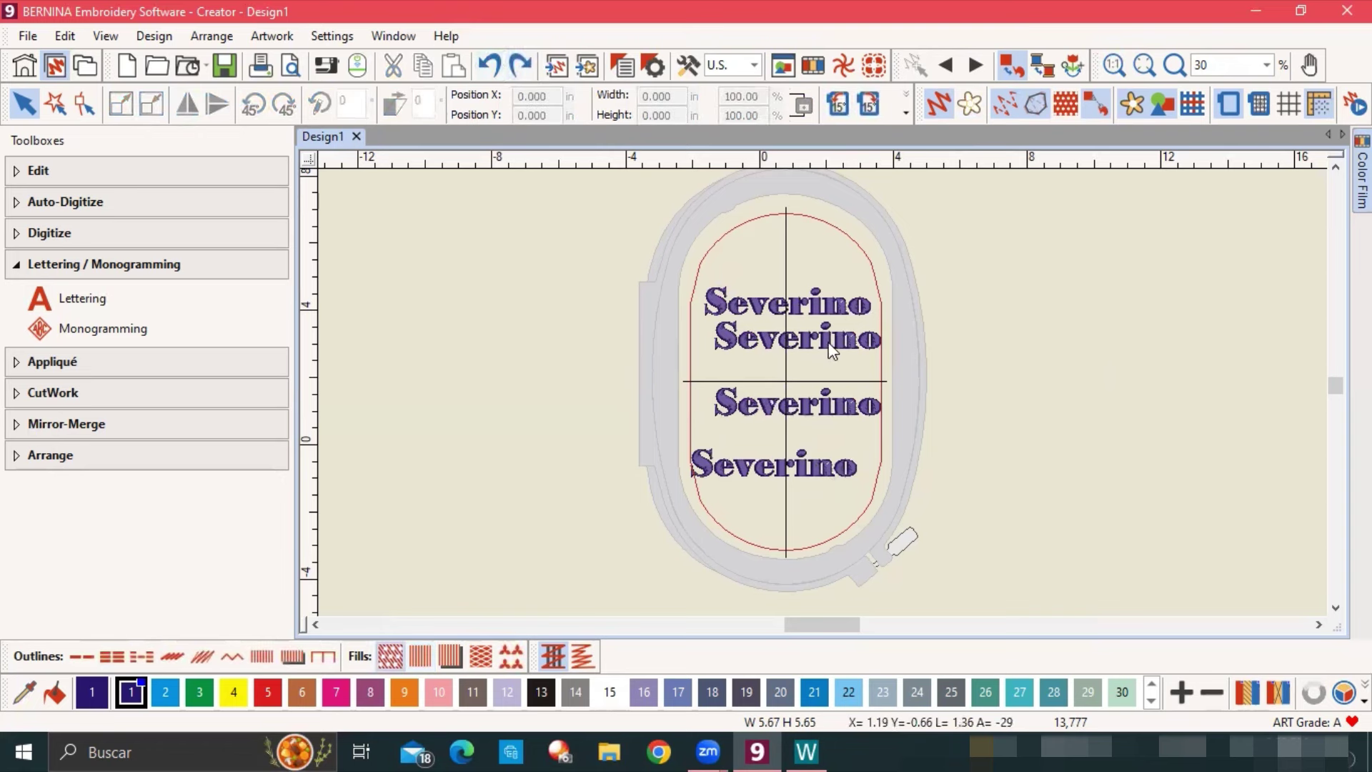
Arrange the names in a single column inside the hoop and delete the lowest one.
drag(831, 348, 789, 485)
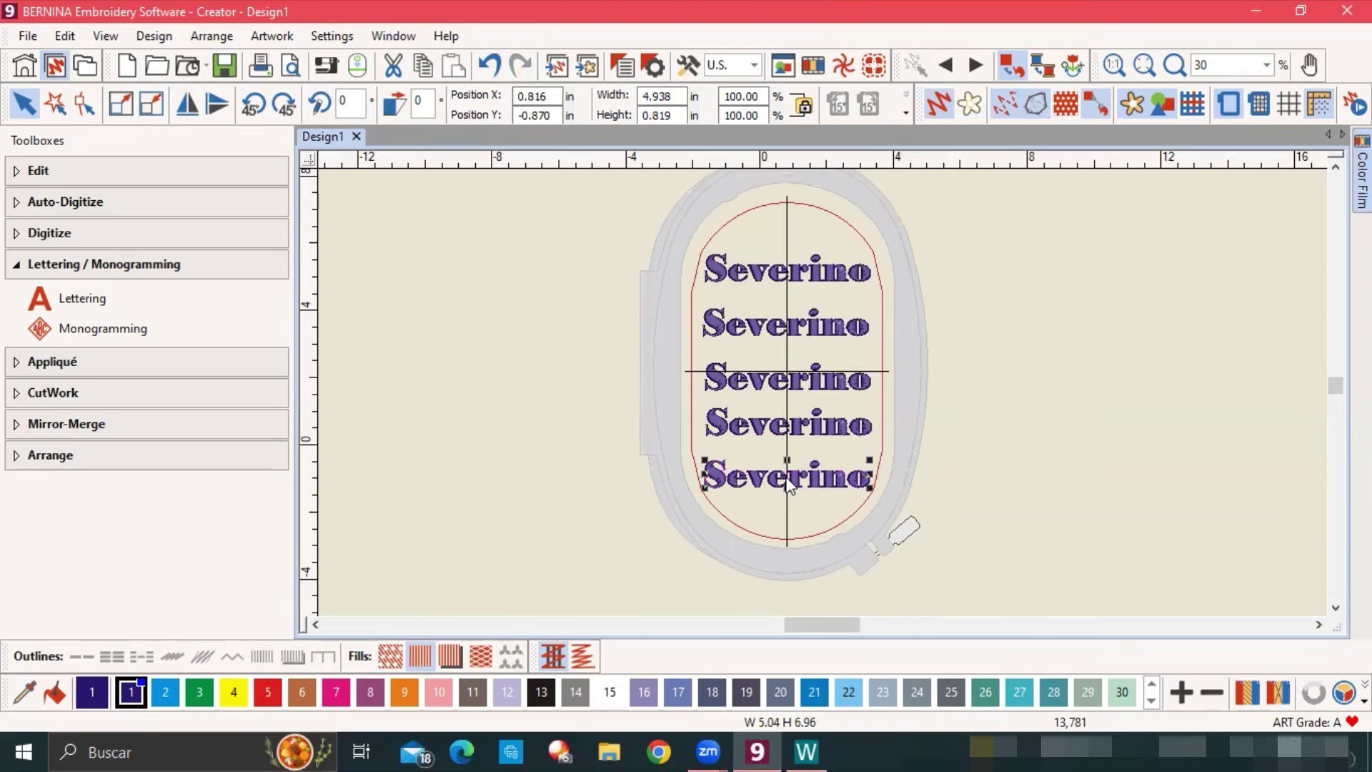
right_click(789, 485)
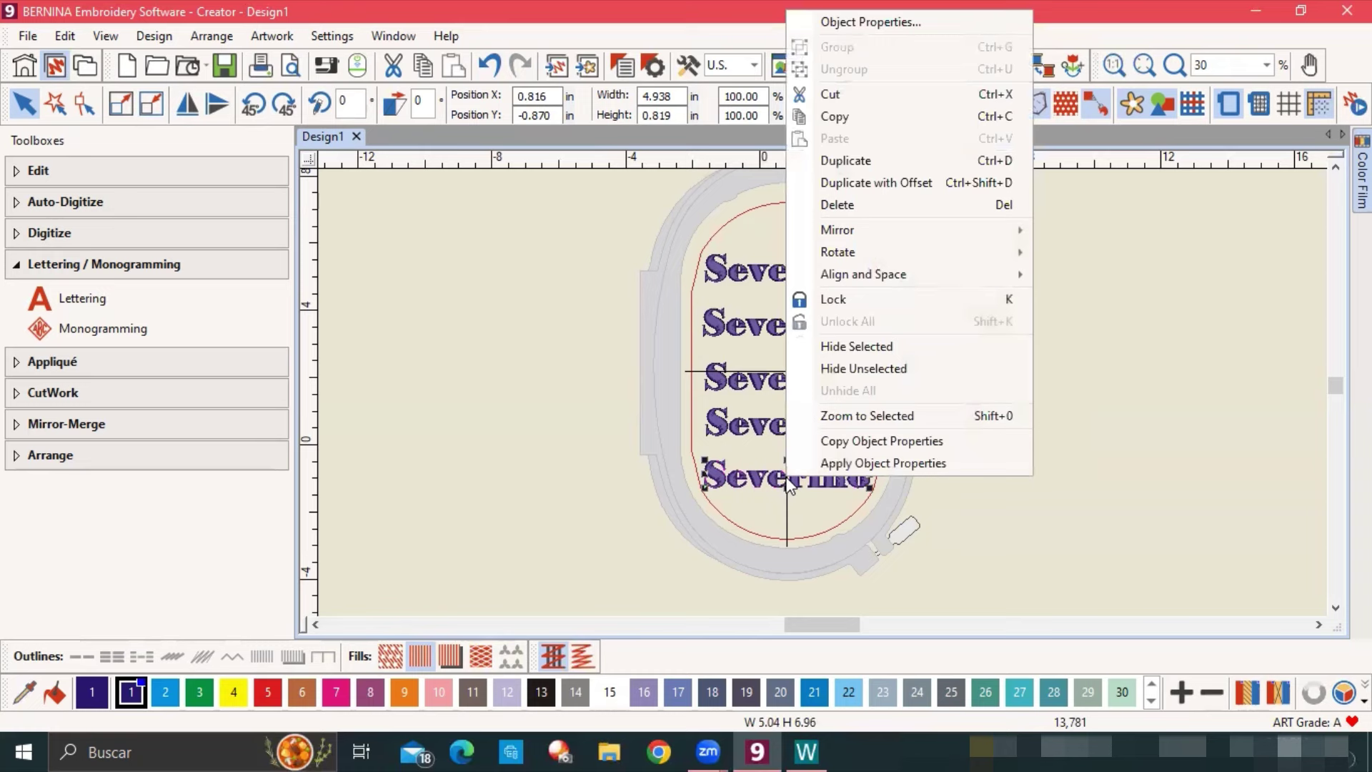
click(850, 208)
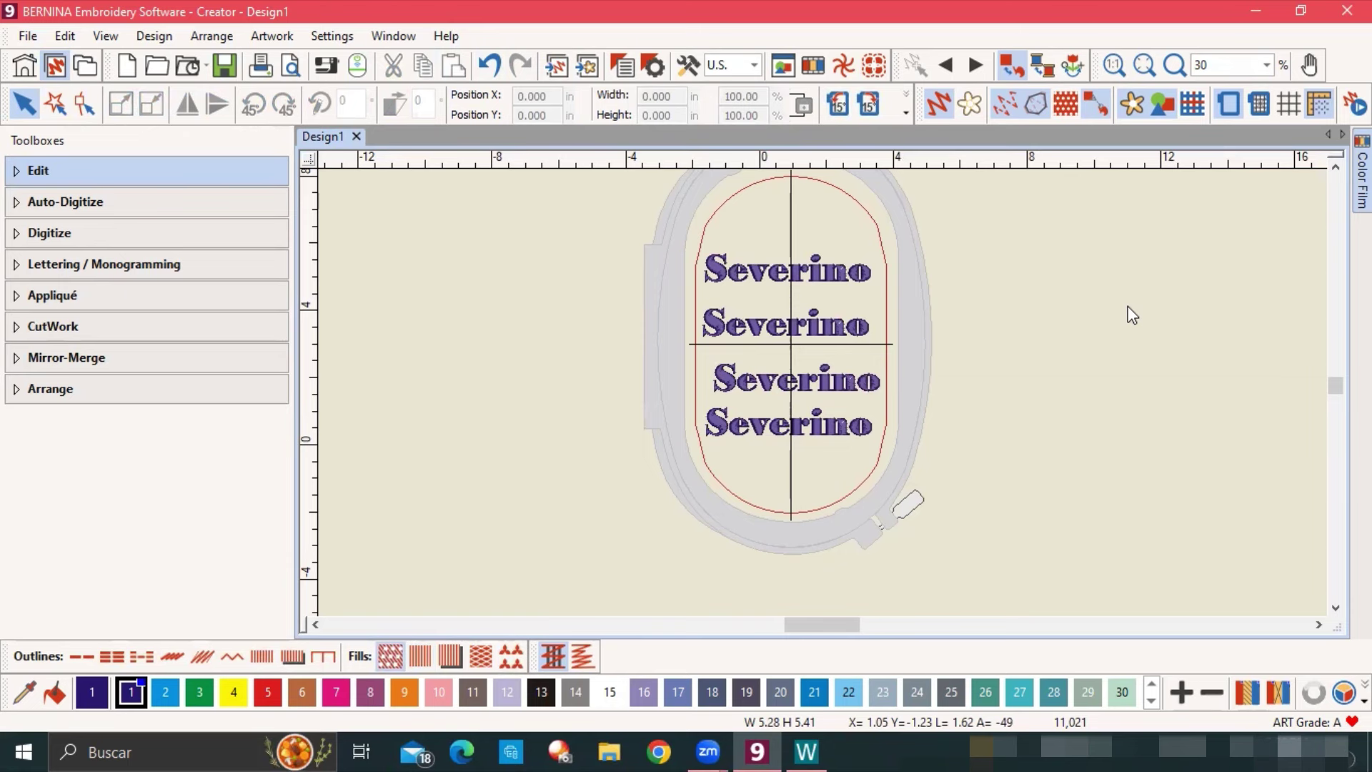
Select all the names and align them with Centers Vertically.
click(65, 35)
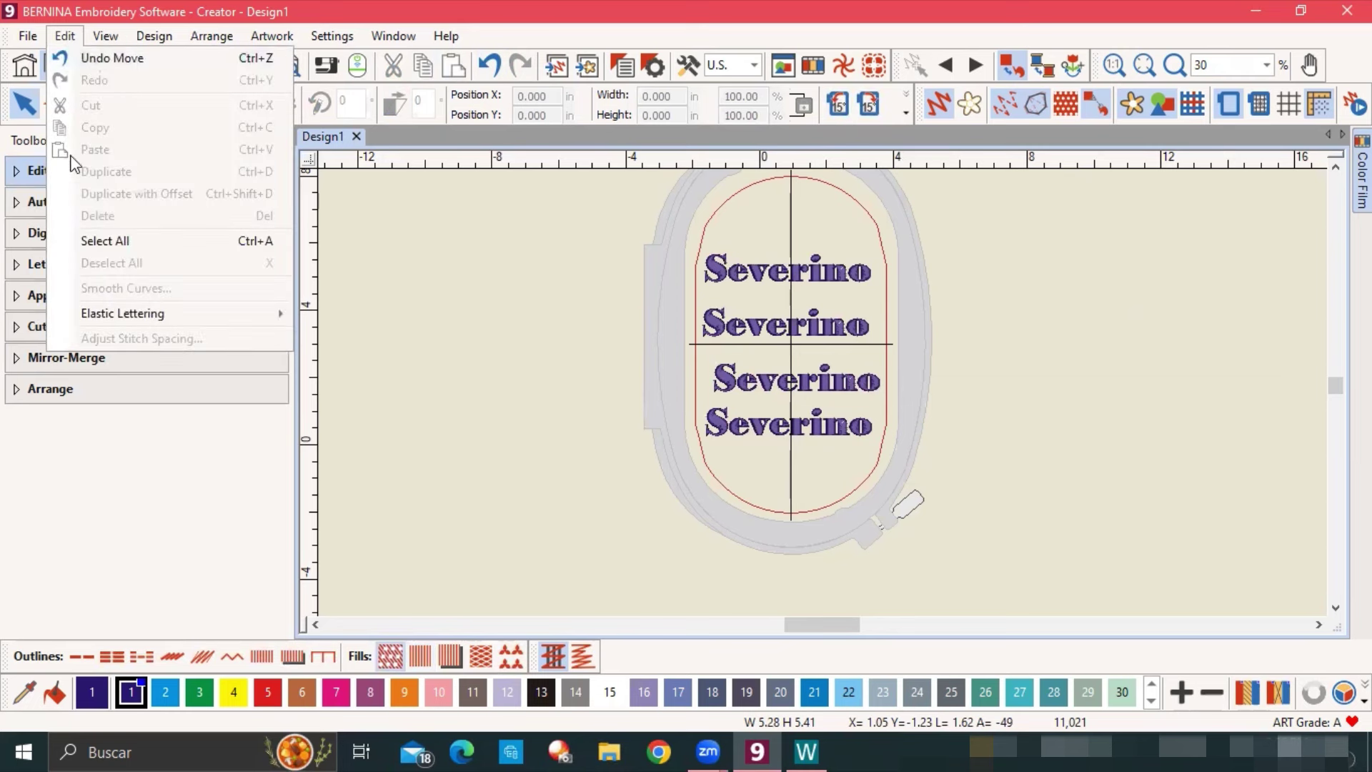
click(119, 243)
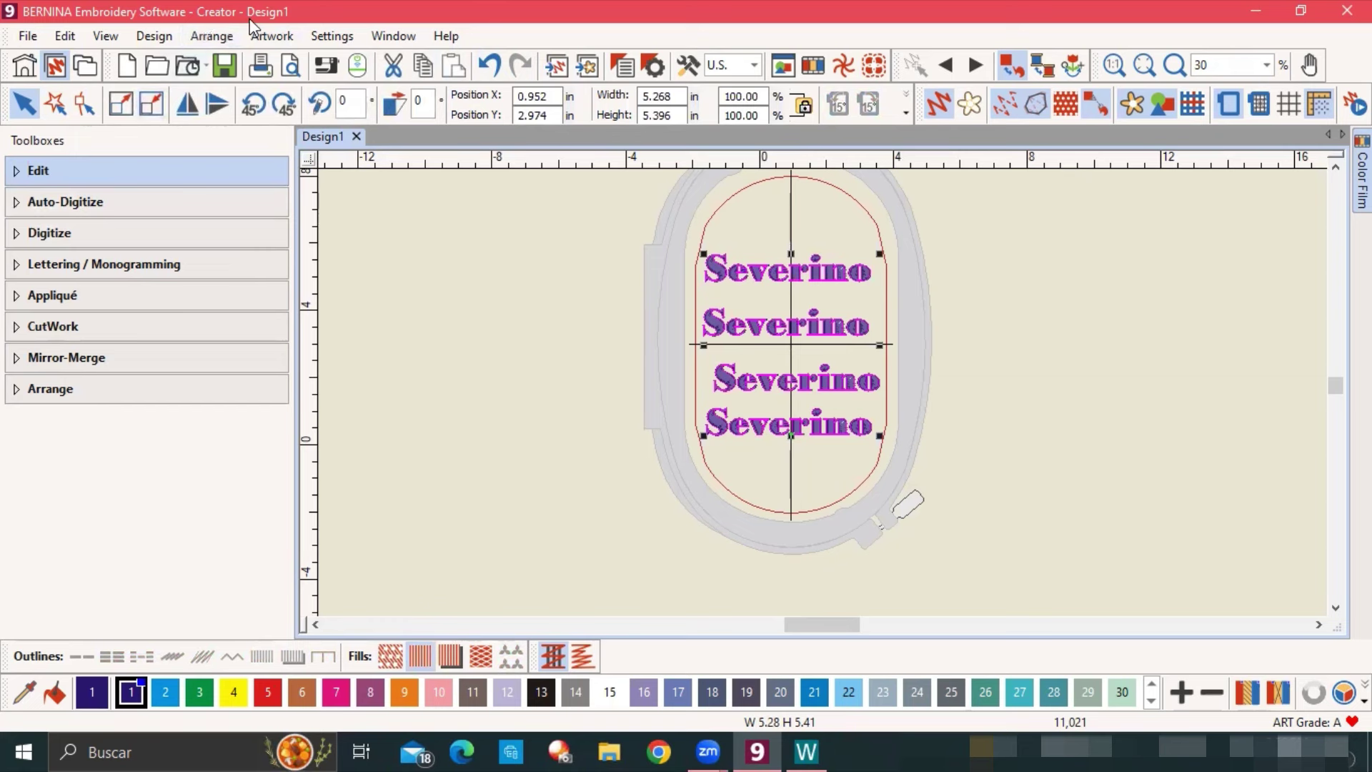
click(215, 36)
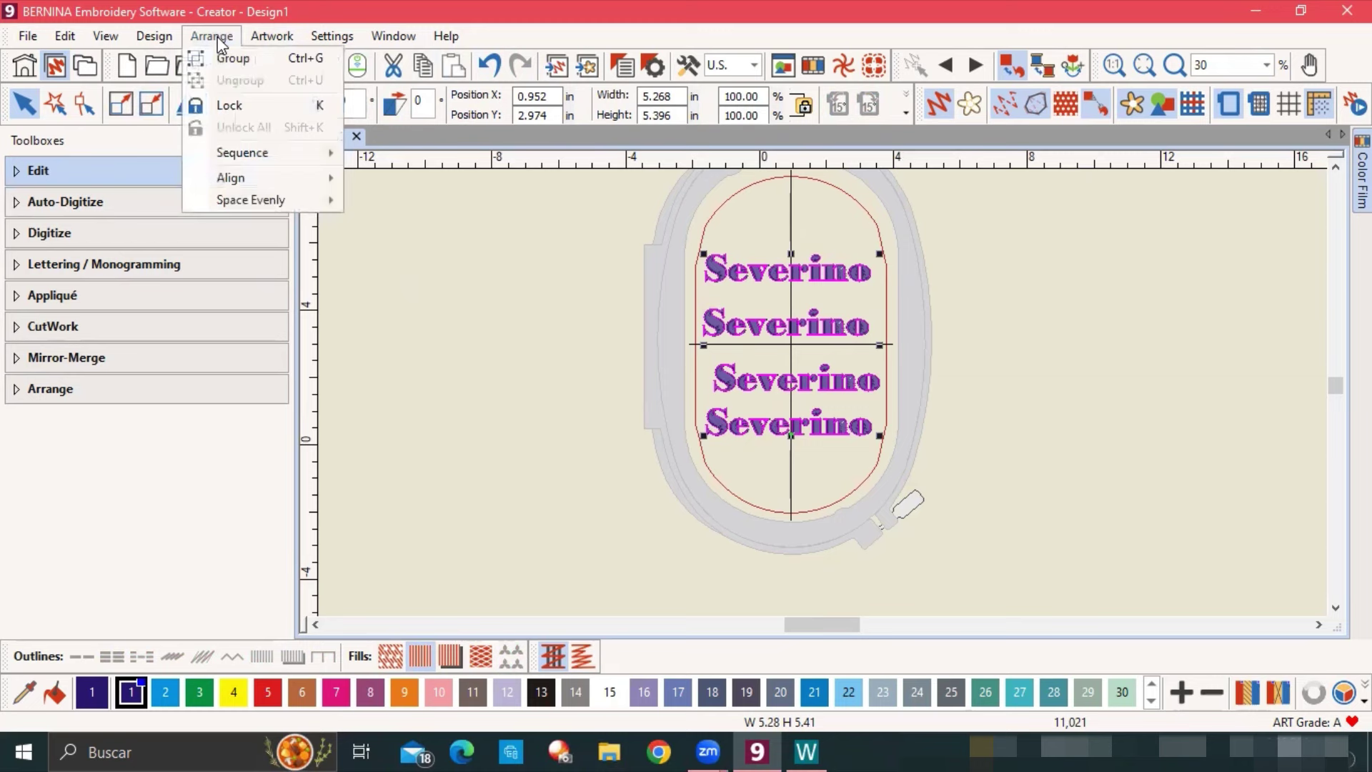
mouse_move(225, 183)
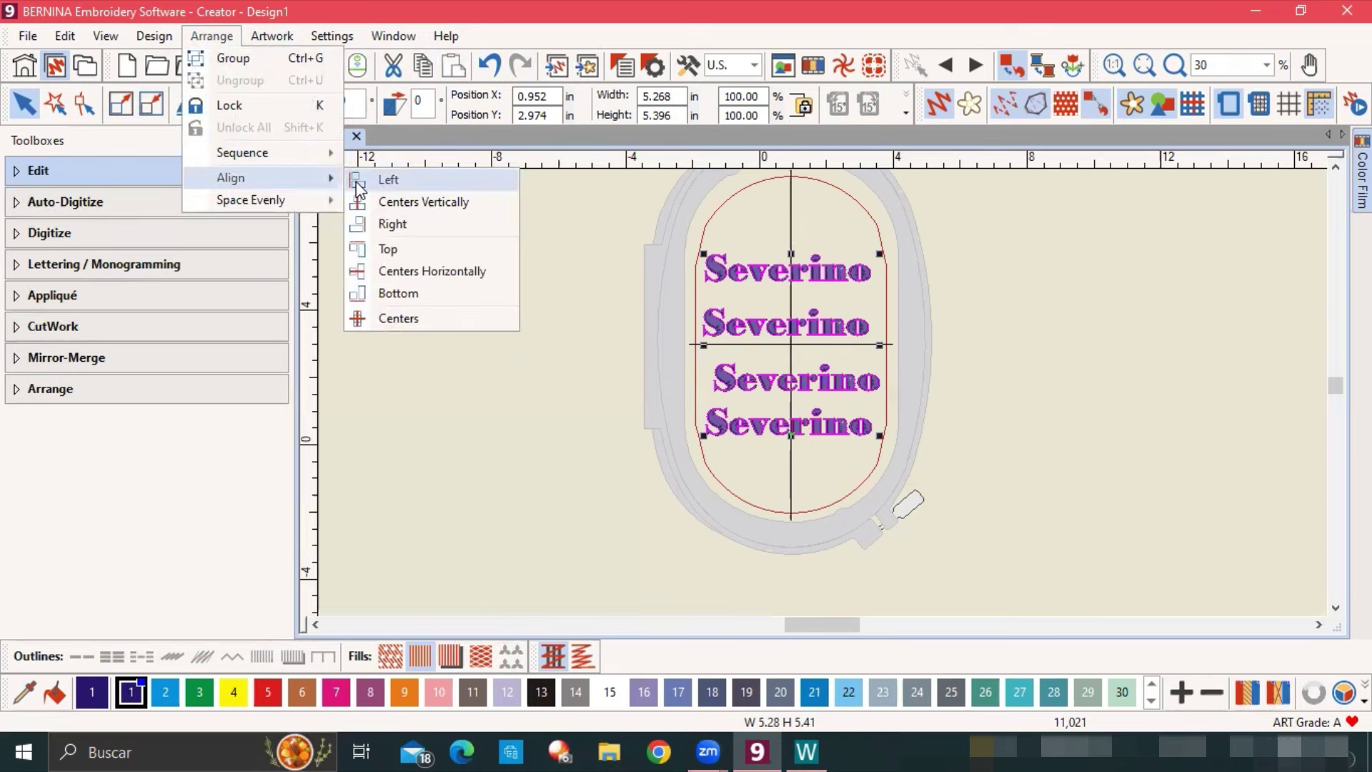
click(439, 202)
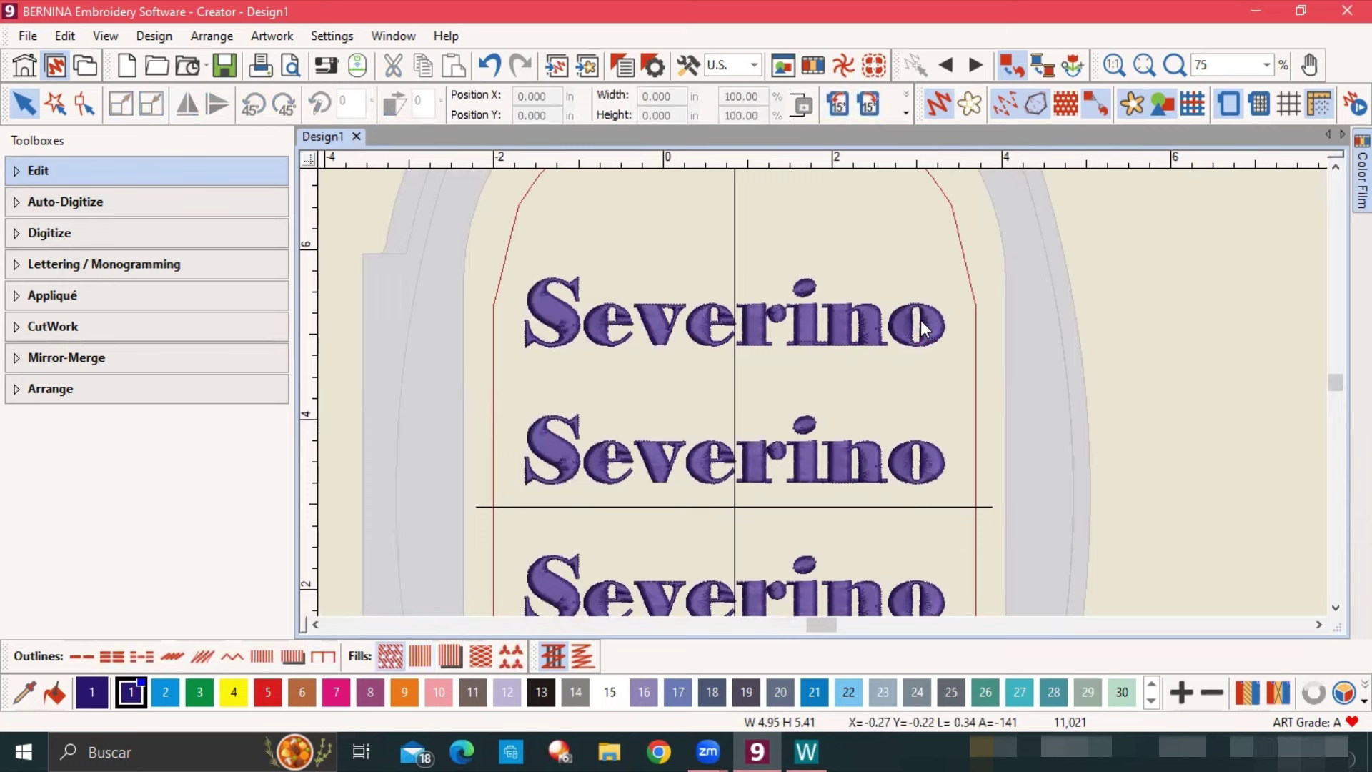
Break apart the topmost name and enlarge its initial S to about 0.81 by 1.05 inches.
click(922, 328)
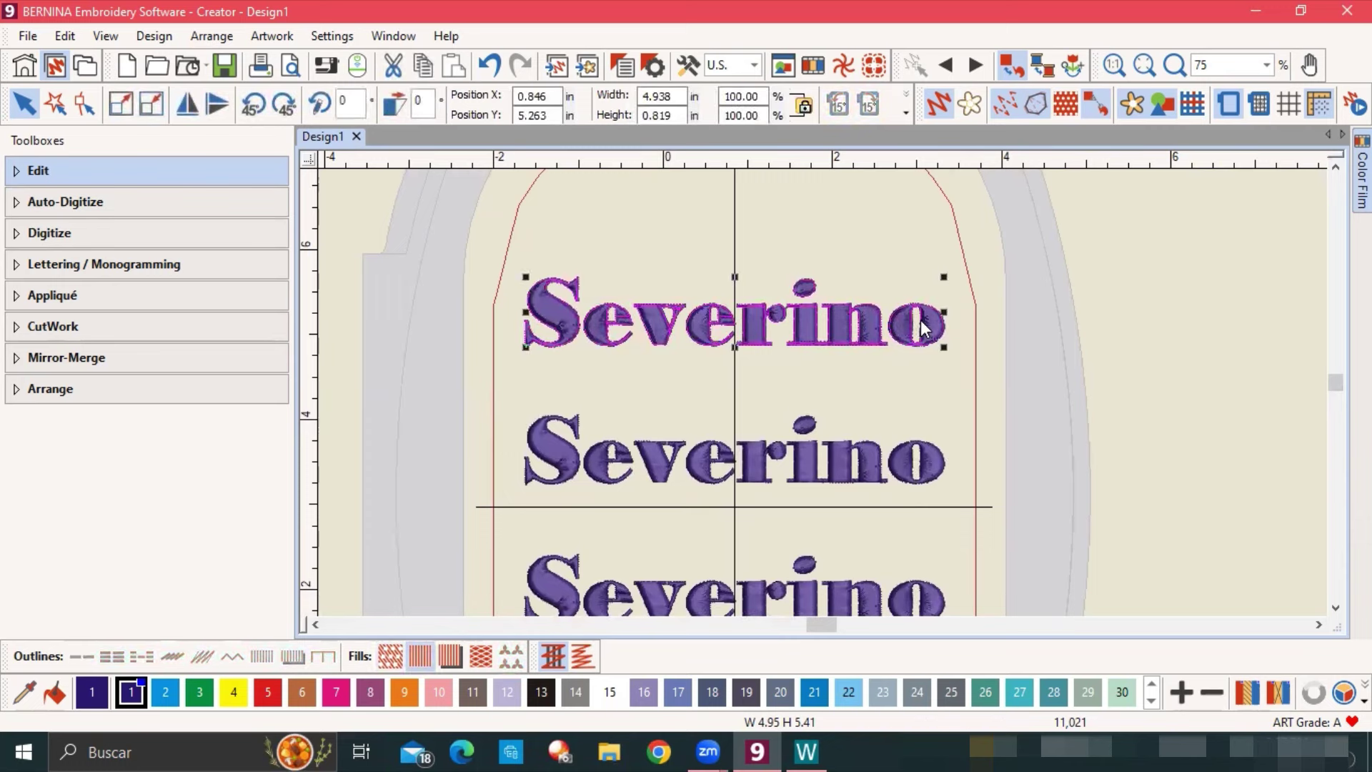
click(39, 171)
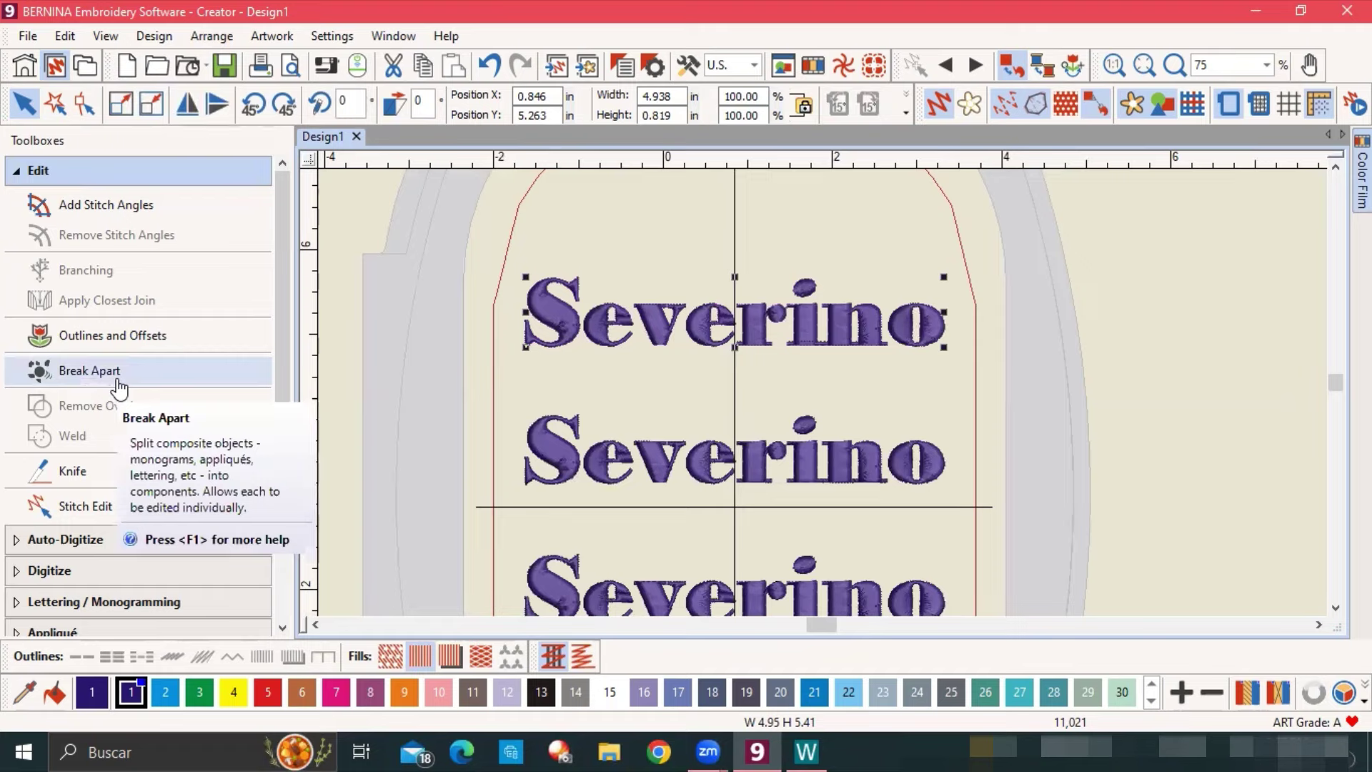
click(89, 370)
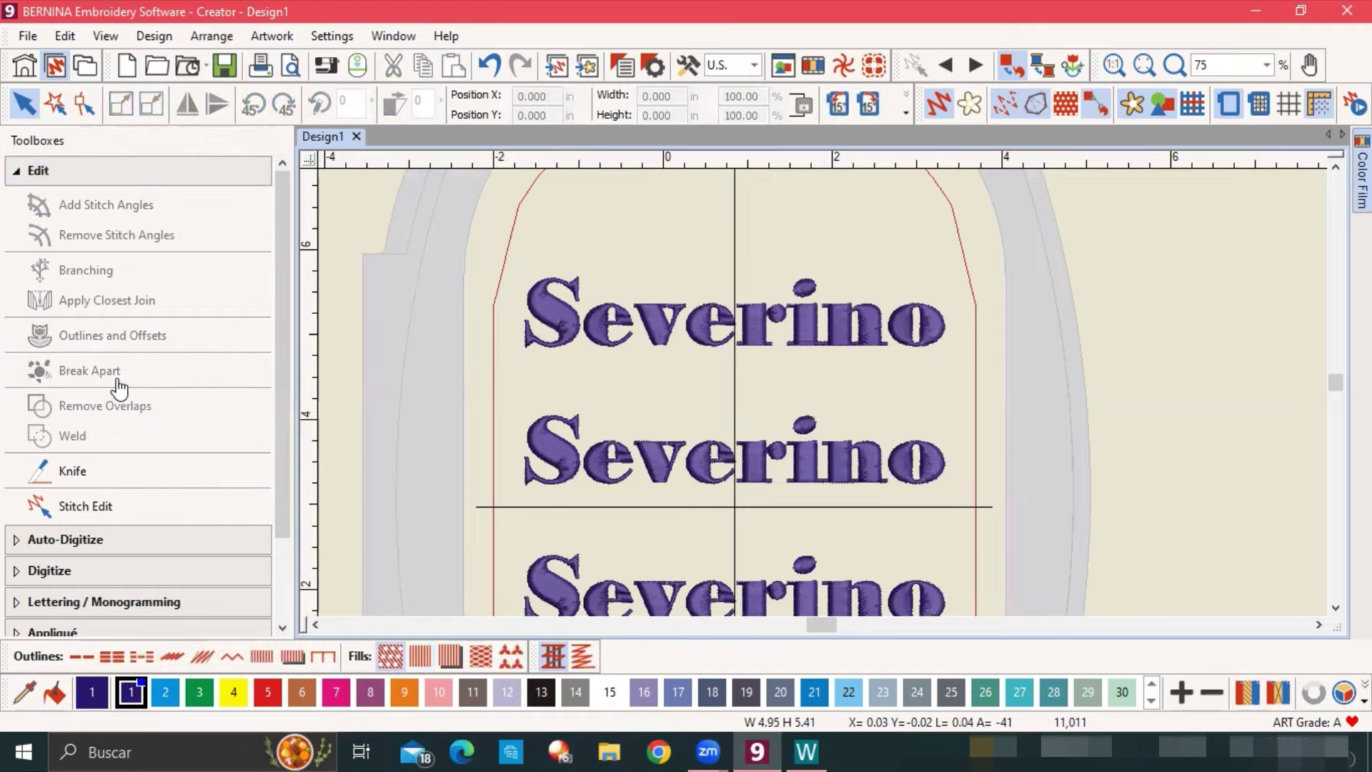
click(547, 314)
drag(526, 277, 514, 254)
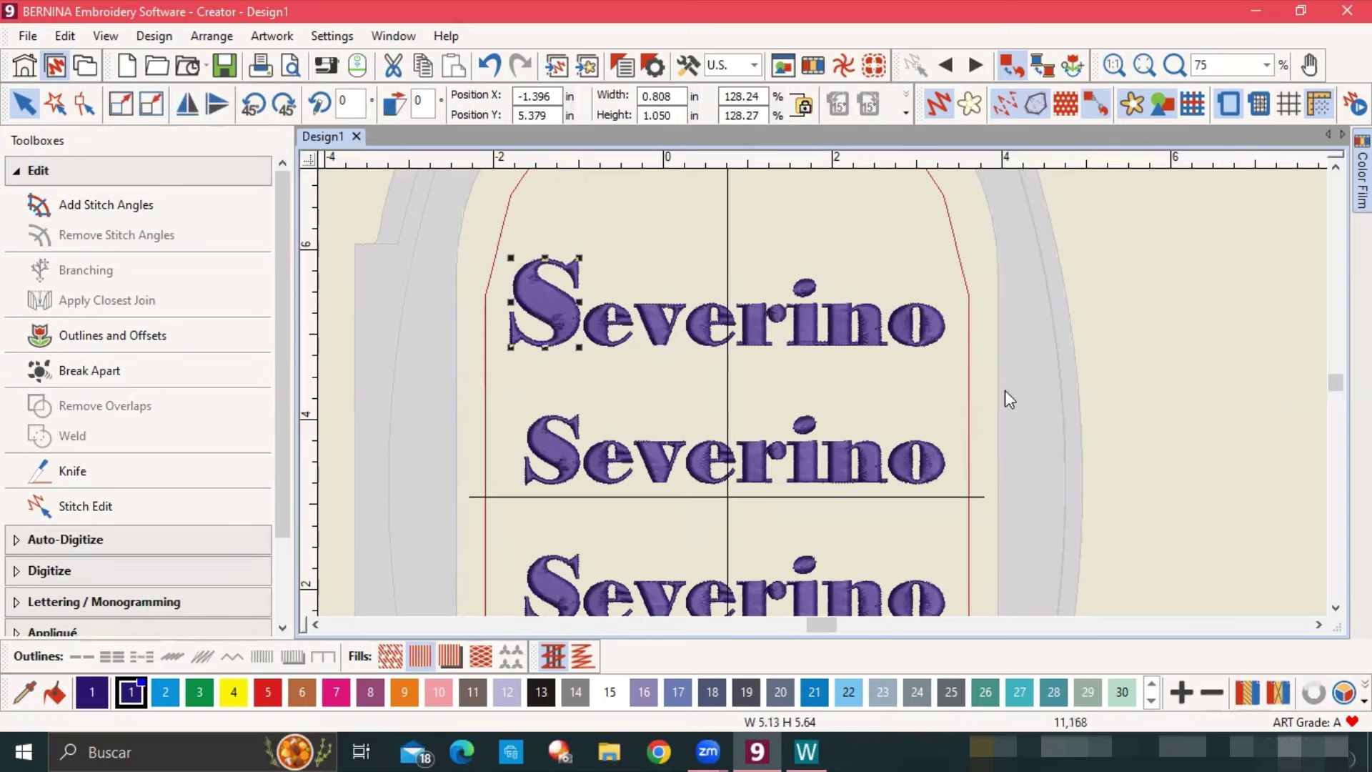
click(1170, 421)
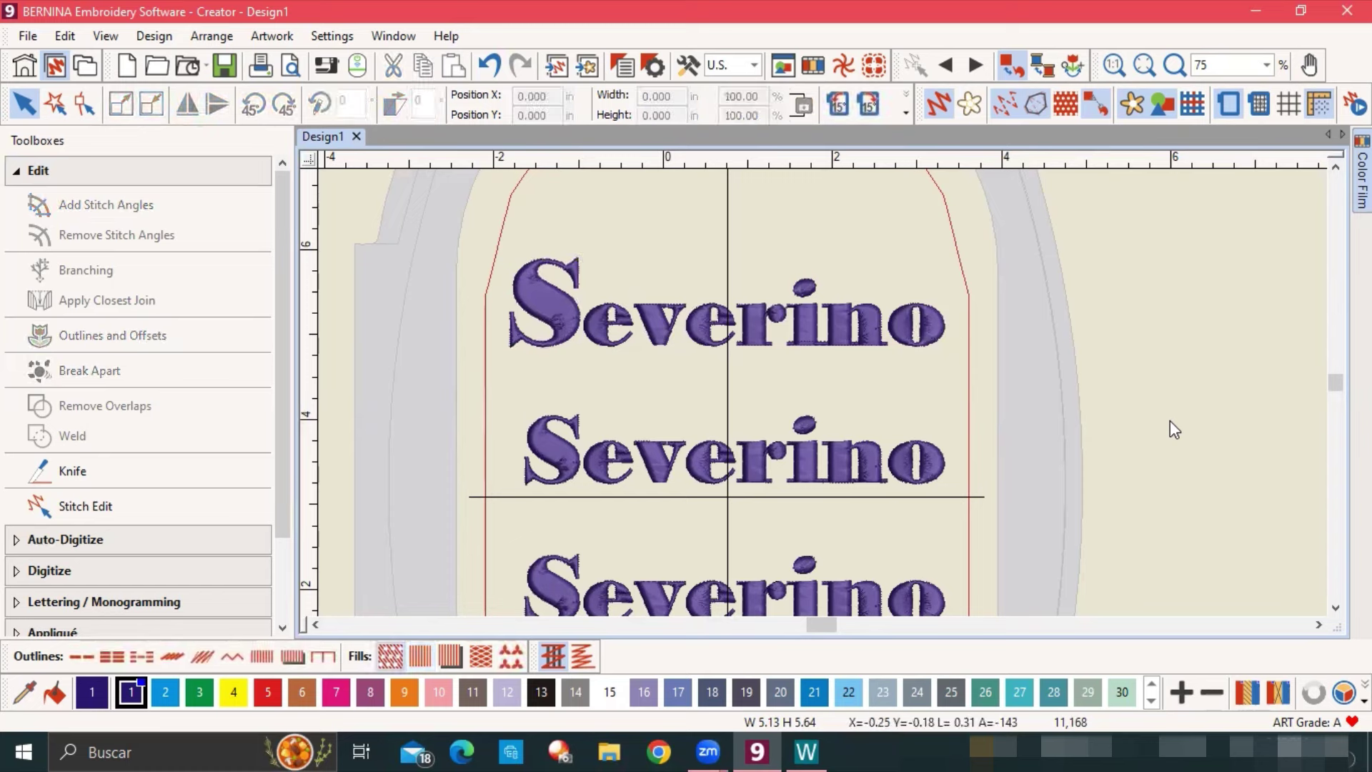
Enlarge the final o of the topmost name proportionally to about 0.88 by 0.67 inches.
click(938, 346)
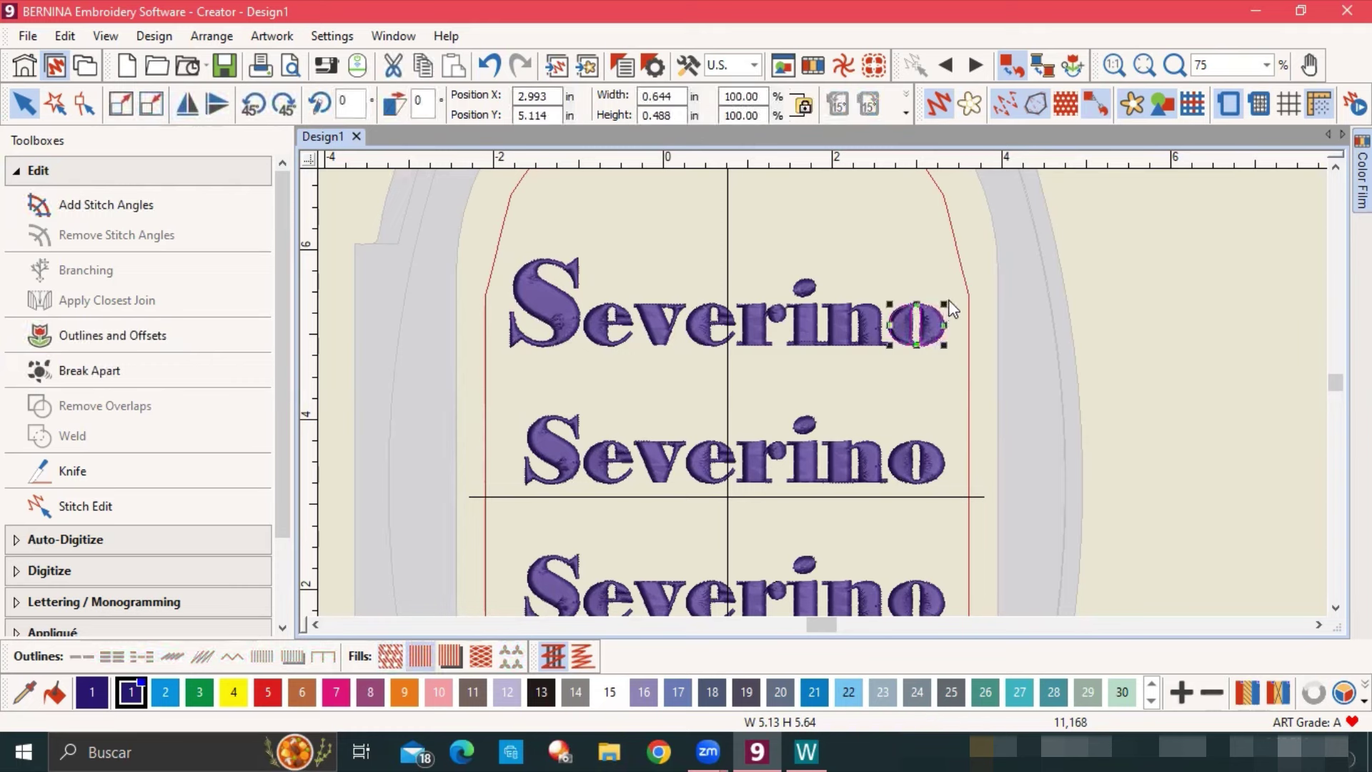
drag(944, 301, 959, 273)
mouse_move(958, 273)
mouse_down()
mouse_move(930, 293)
mouse_move(955, 277)
mouse_up()
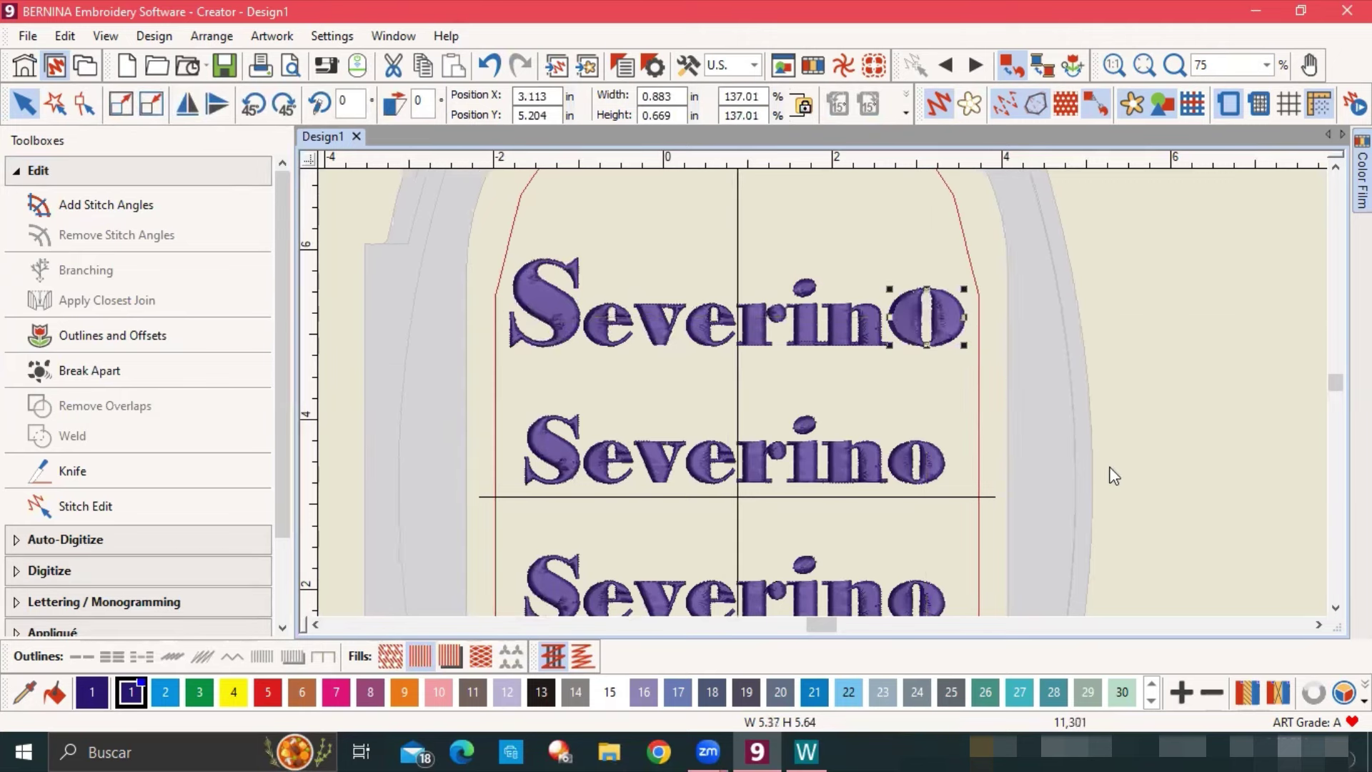
click(1192, 463)
Nudge the enlarged final o of the topmost name down to about Y 5.144 inches.
click(949, 303)
key(Down)
key(Down)
key(Down)
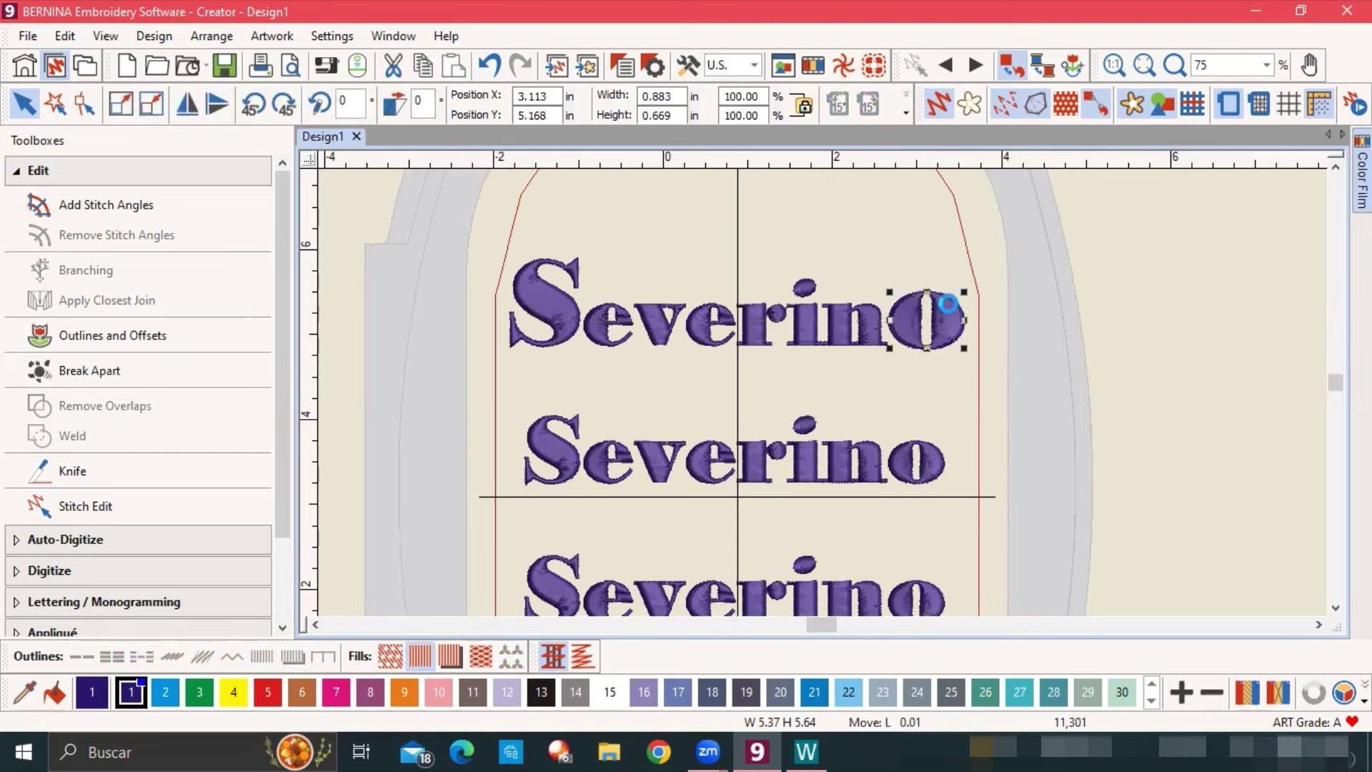
key(Down)
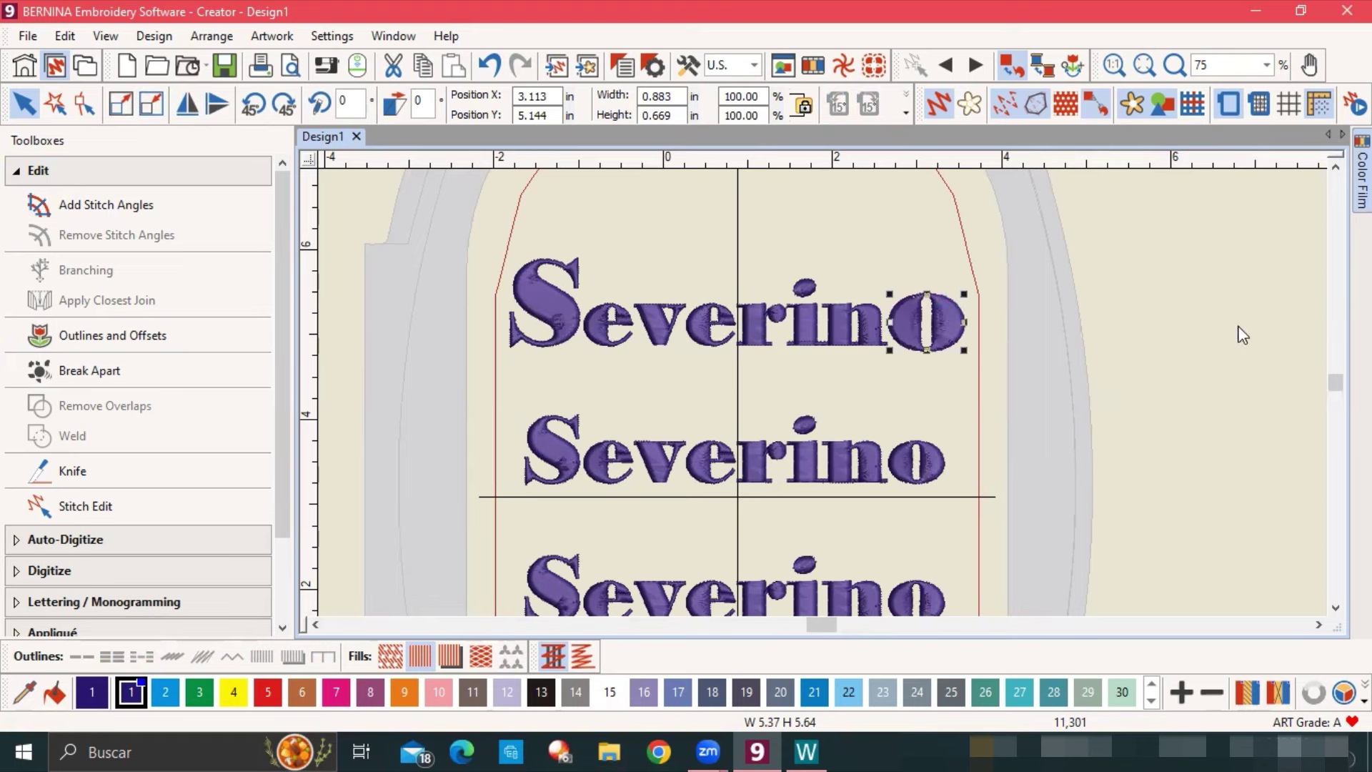
click(1110, 351)
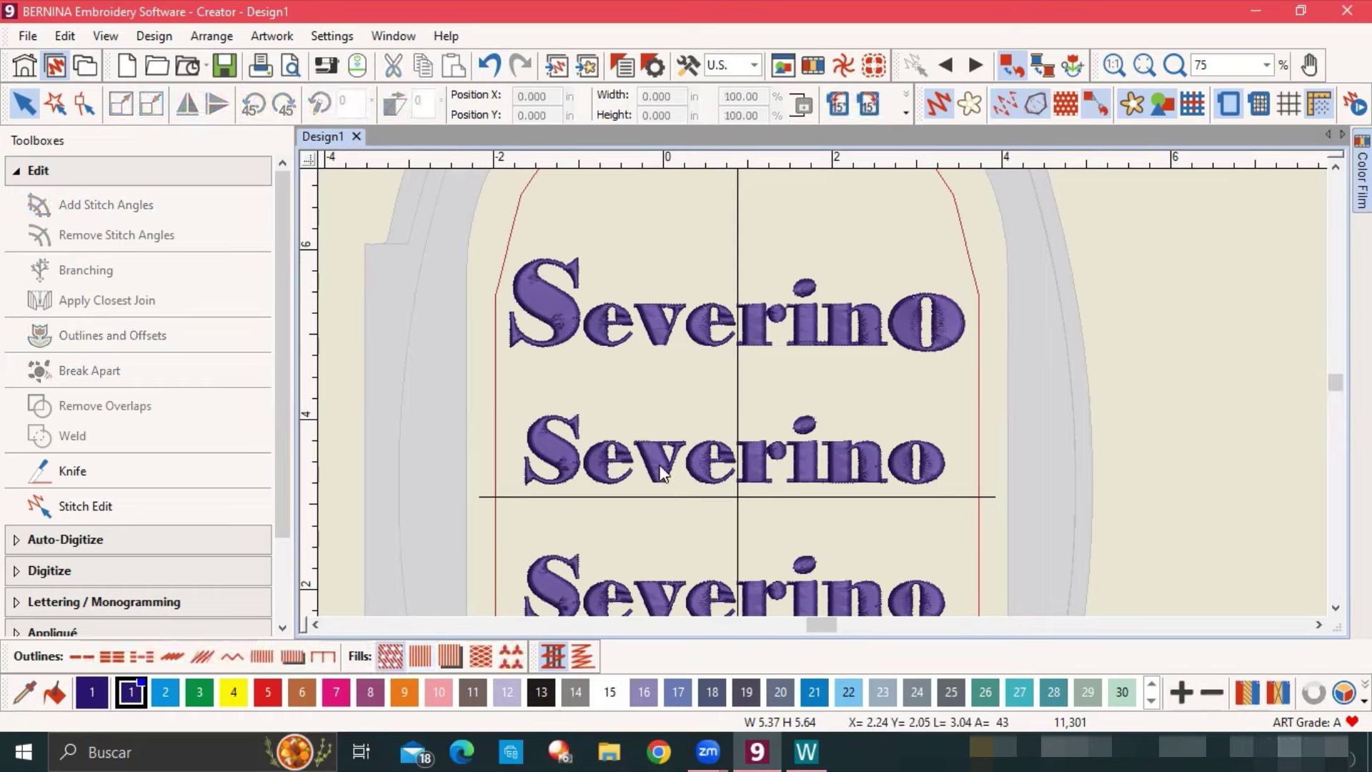
click(754, 484)
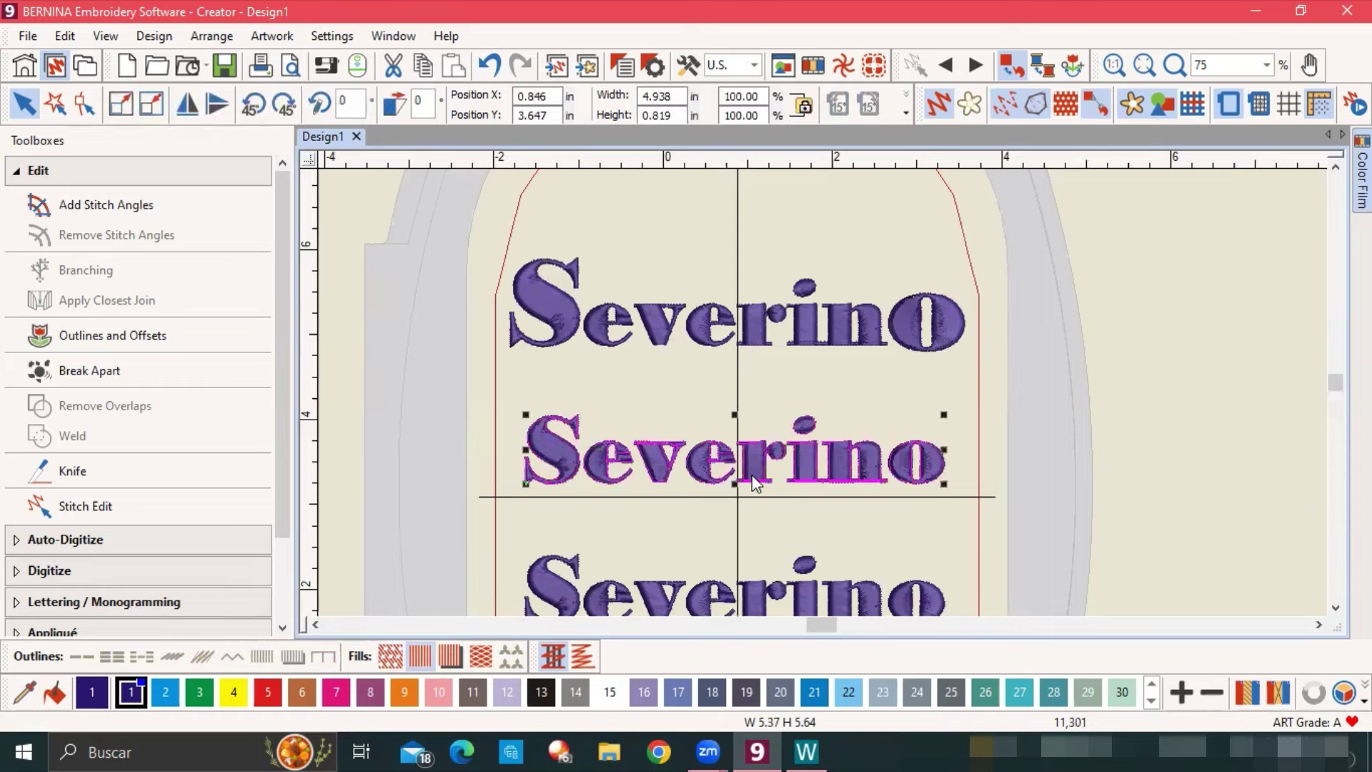
click(325, 693)
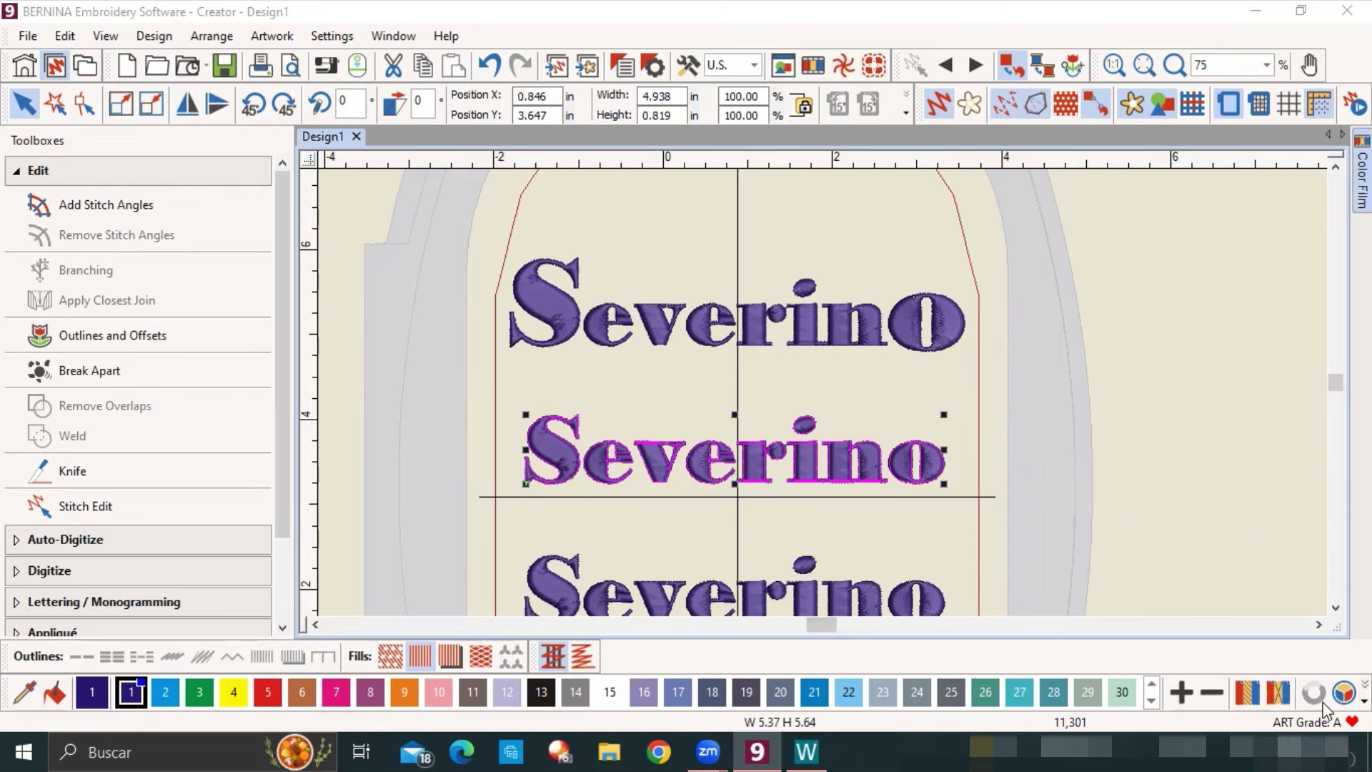
click(1344, 692)
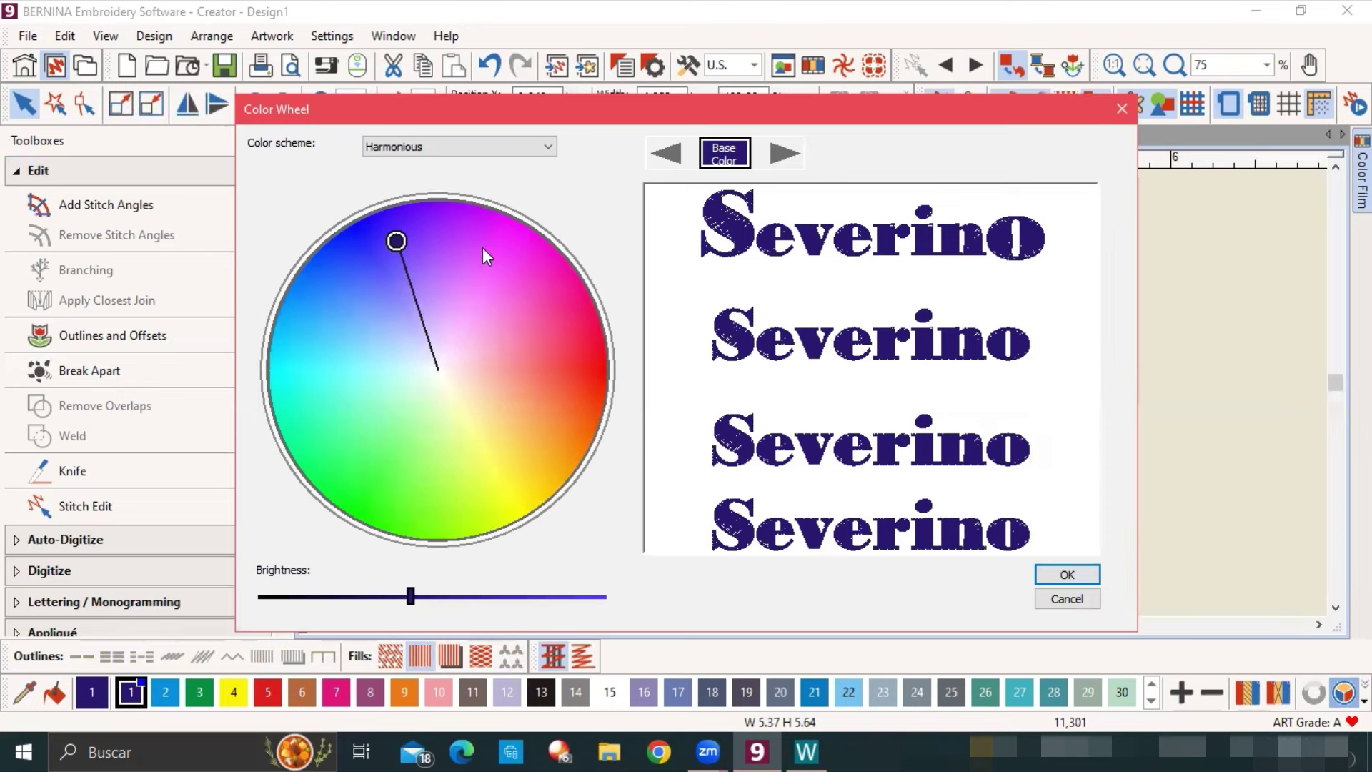
mouse_move(396, 241)
mouse_down()
mouse_move(484, 263)
mouse_move(500, 304)
mouse_move(524, 239)
mouse_move(512, 309)
mouse_move(527, 401)
mouse_move(512, 460)
mouse_move(567, 320)
mouse_move(539, 260)
mouse_move(505, 257)
mouse_move(490, 281)
mouse_up()
key(Return)
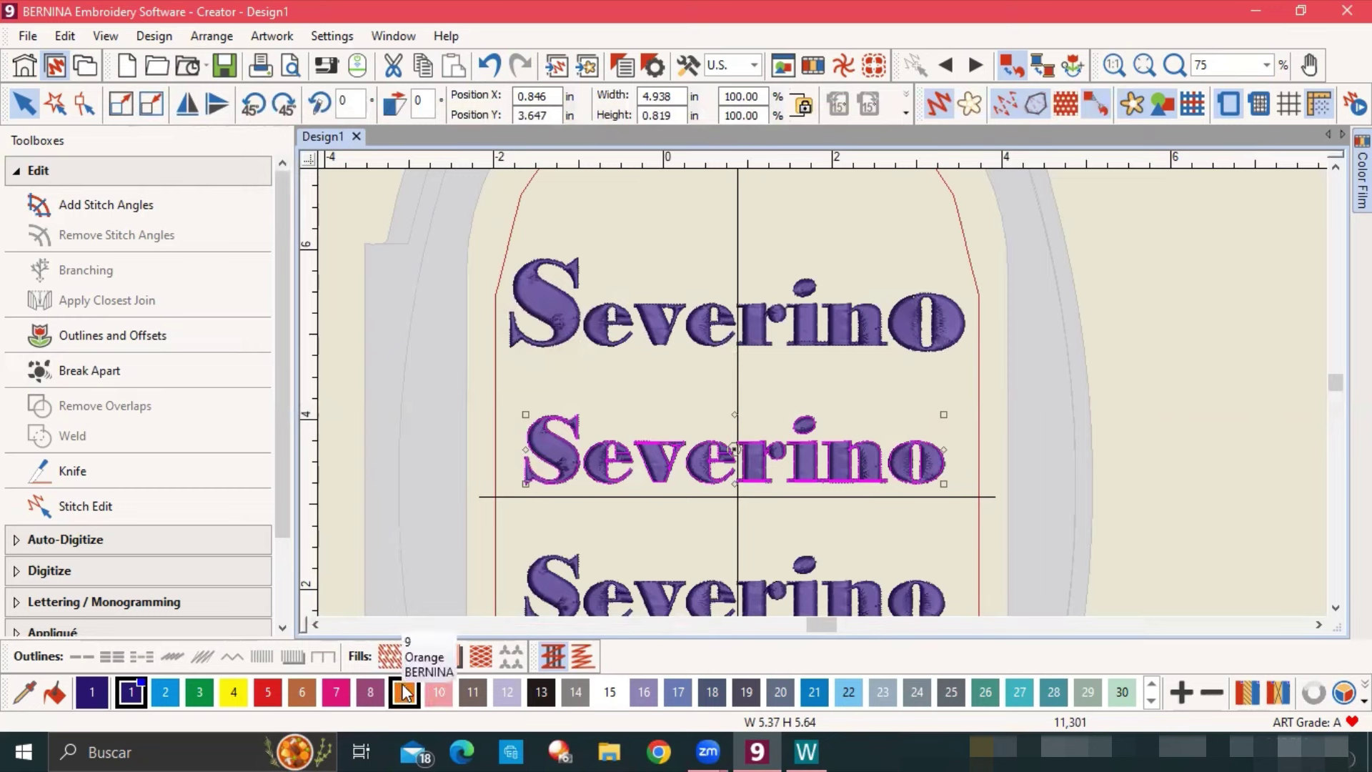
Recolor the second name from the top with color 9, Orange, and deselect it.
click(404, 692)
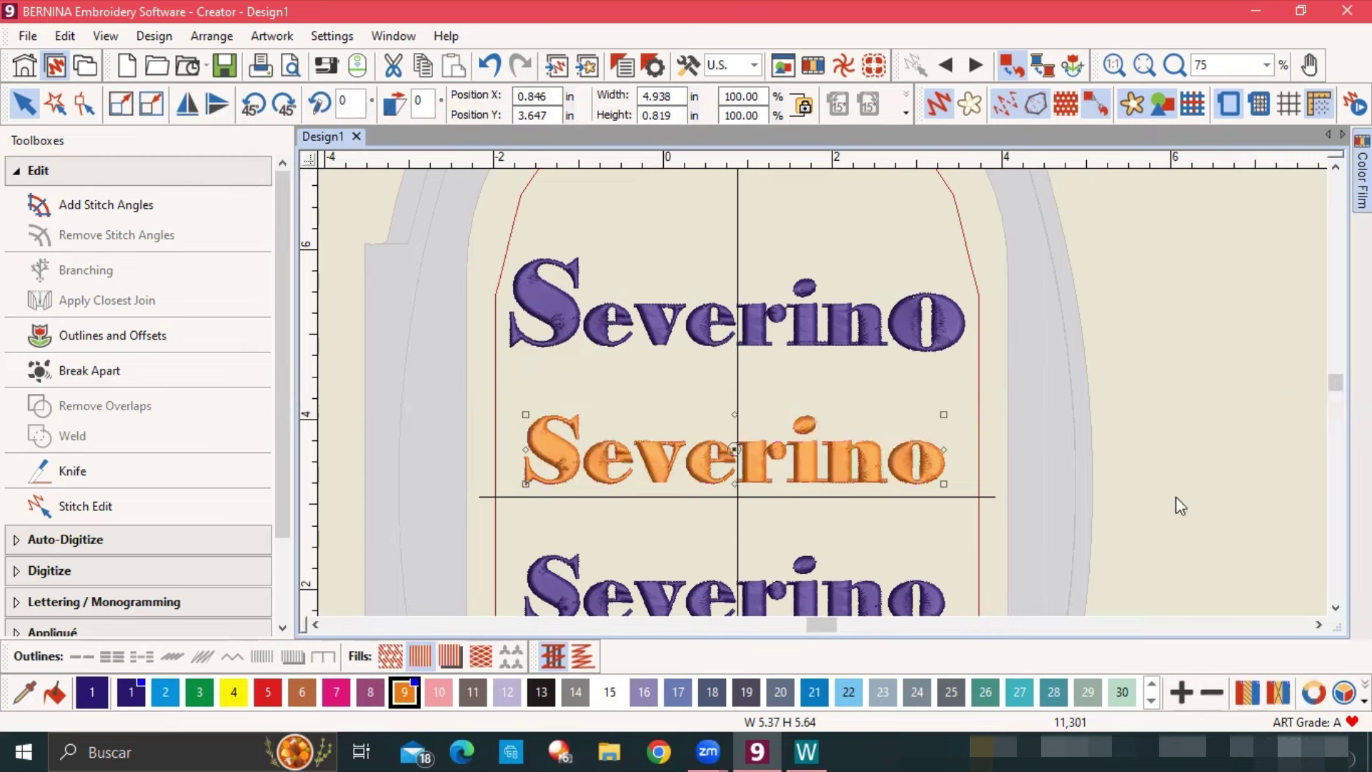
key(Escape)
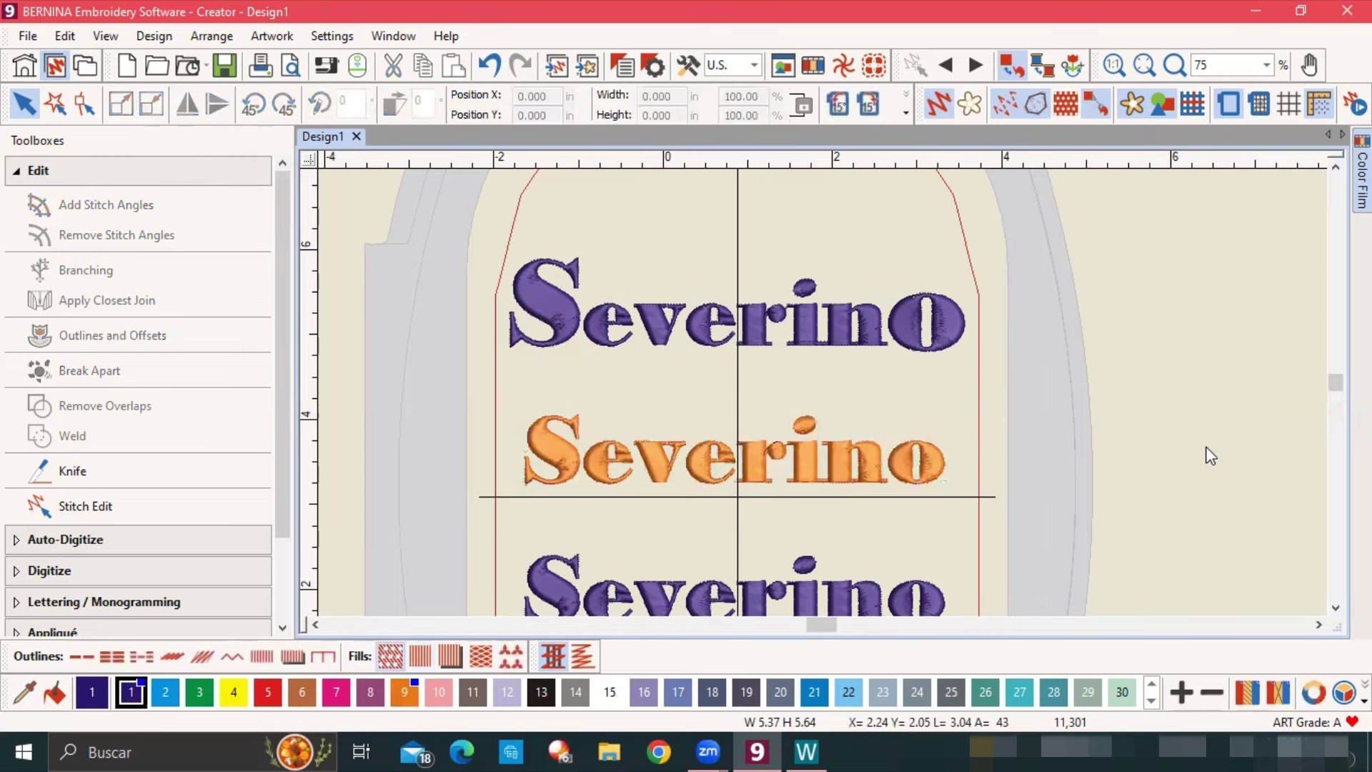
Change the font of the third name from the top to Pristina.
scroll(942, 457, down, 3)
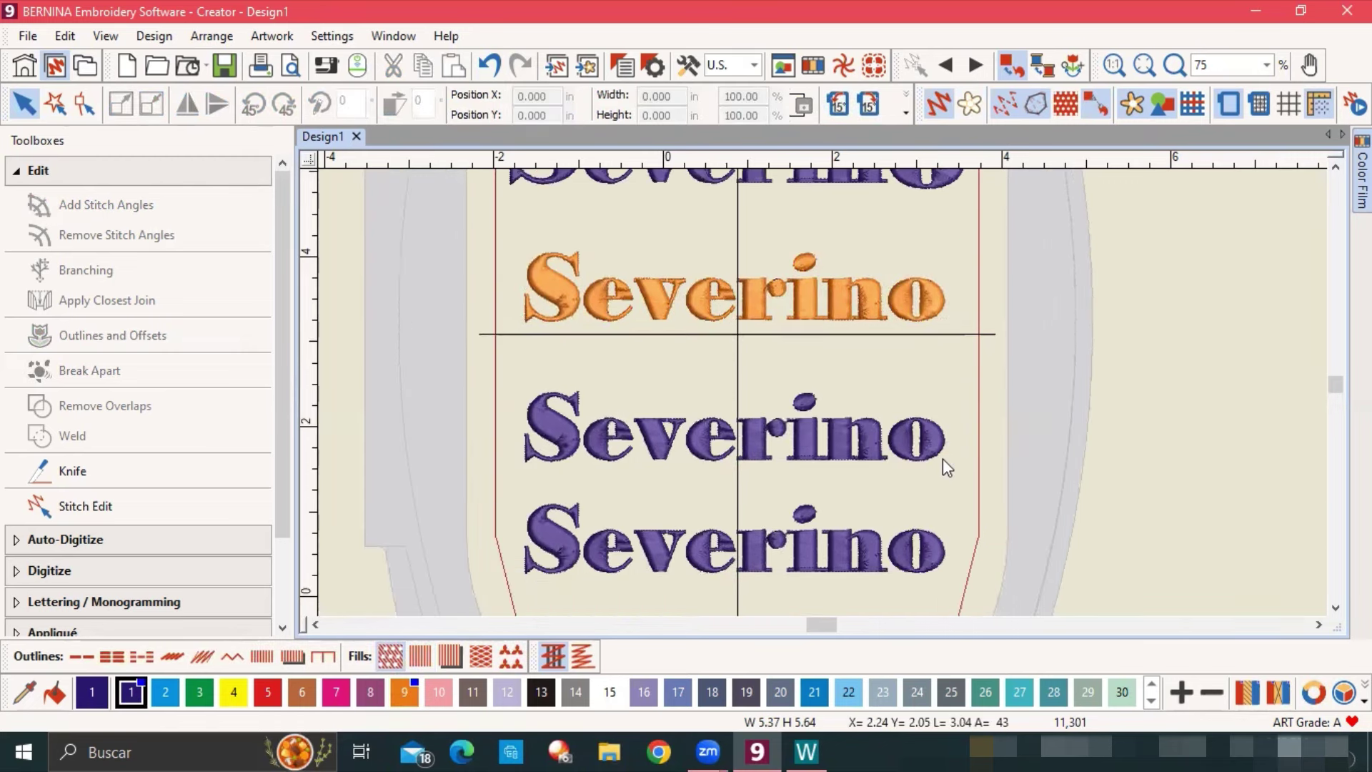
click(930, 449)
right_click(929, 446)
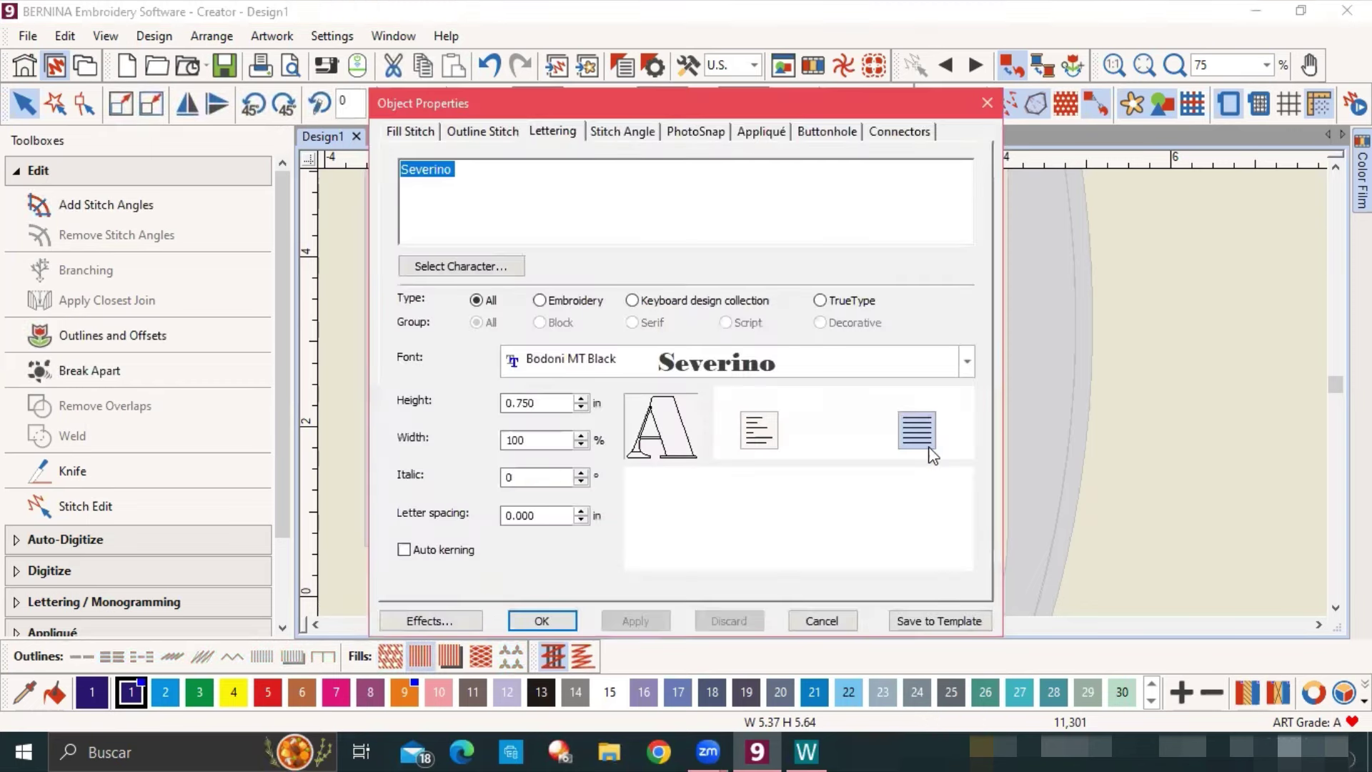
click(968, 368)
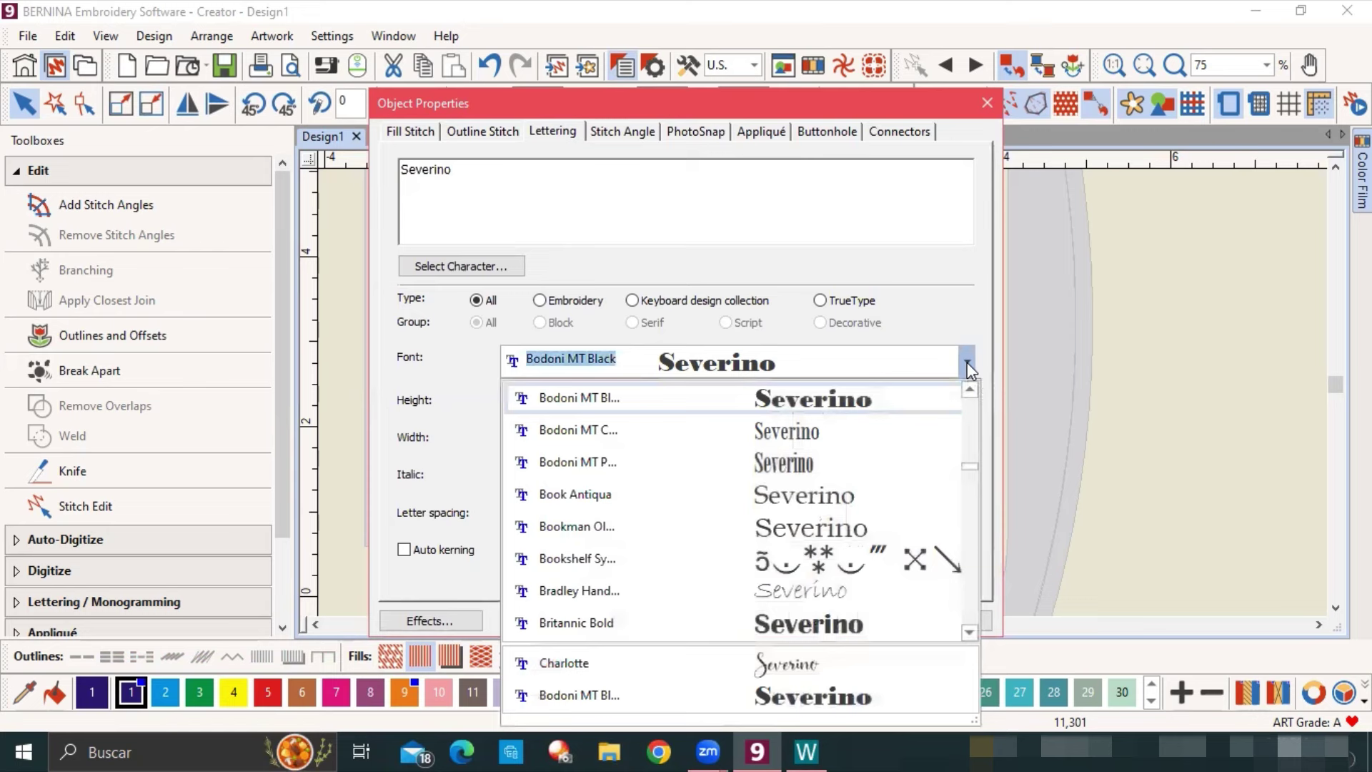
drag(972, 468, 970, 583)
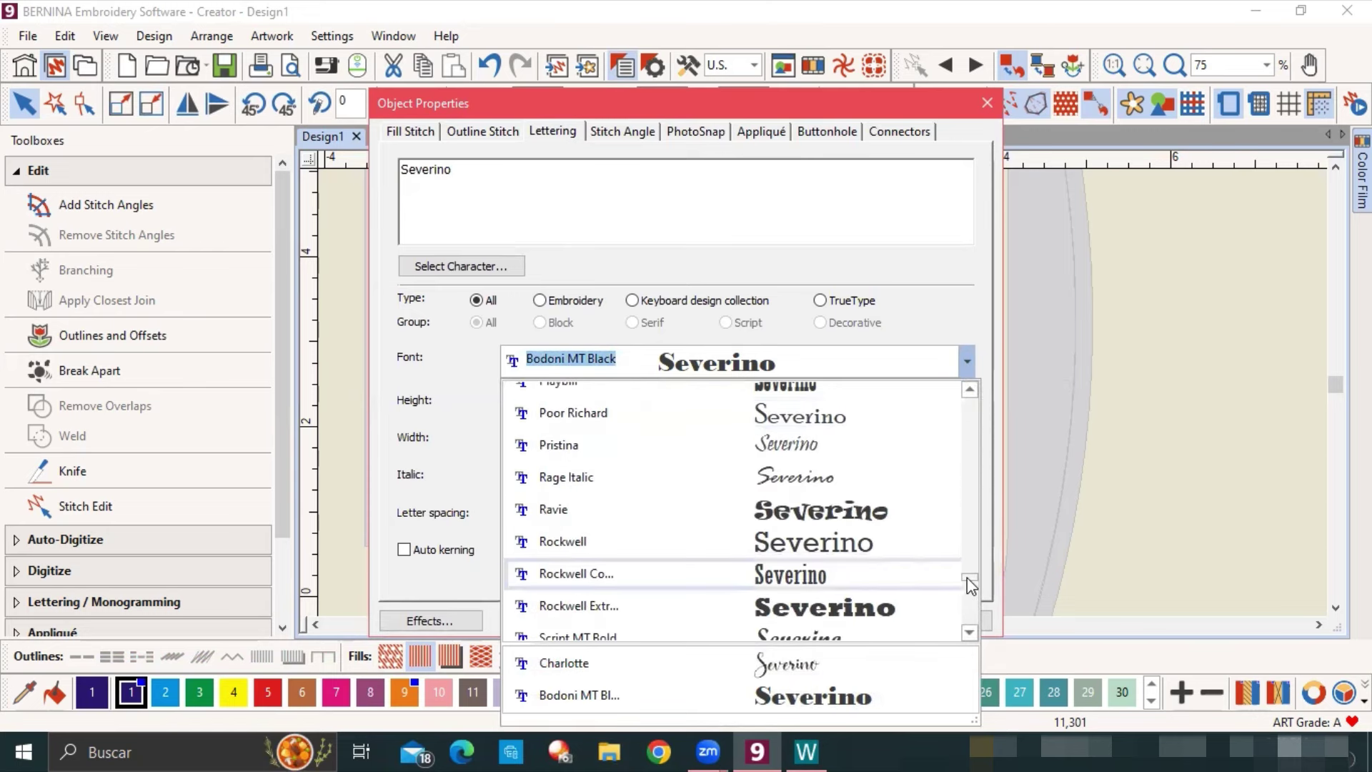
click(812, 441)
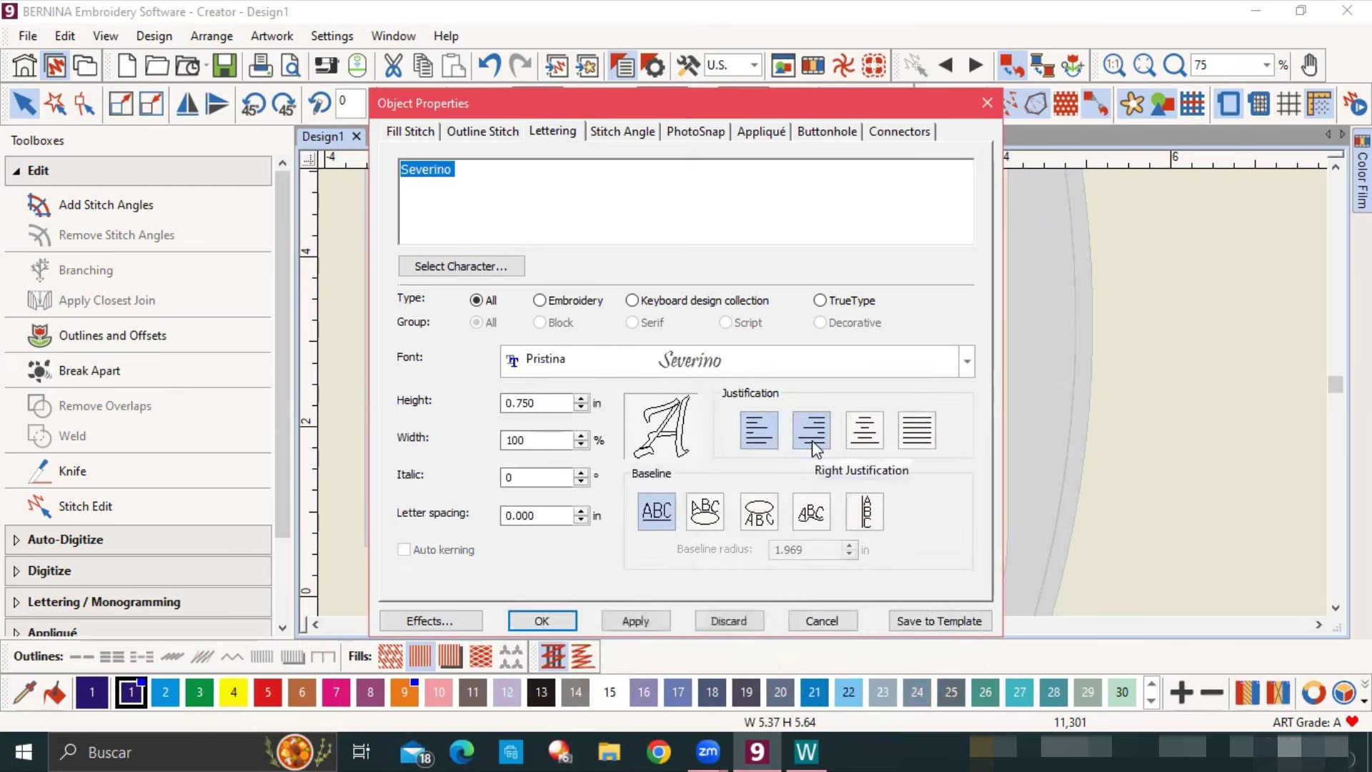
click(542, 616)
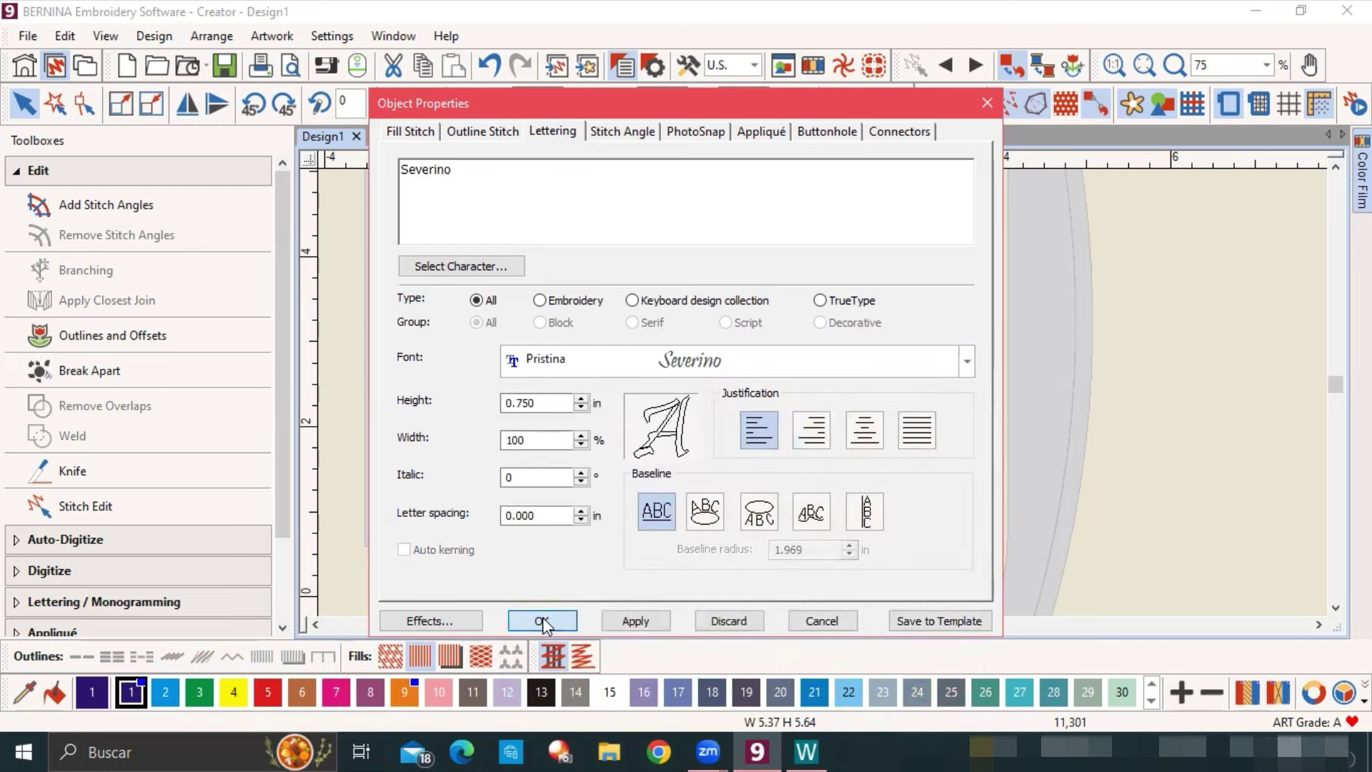
Break apart the Pristina name and set the height of its initial S to 1 inch.
click(75, 372)
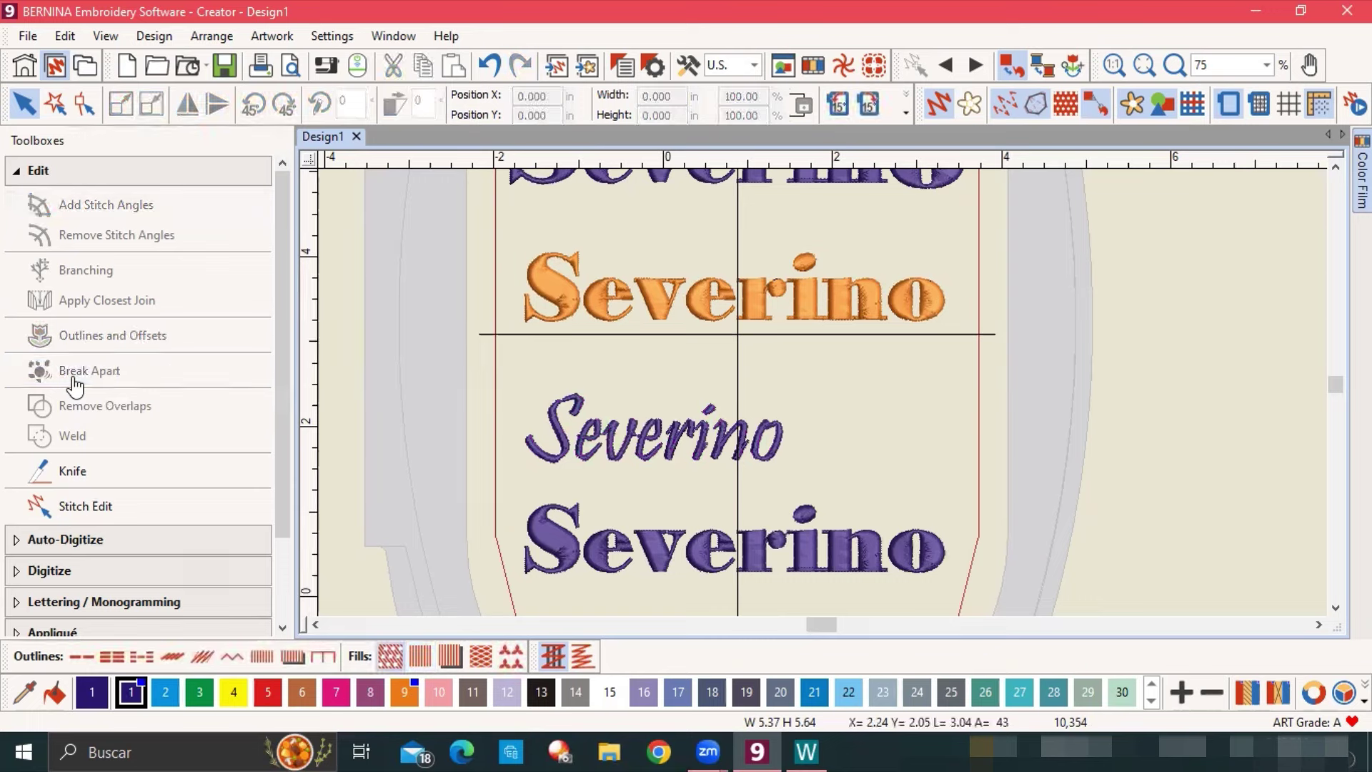
click(556, 450)
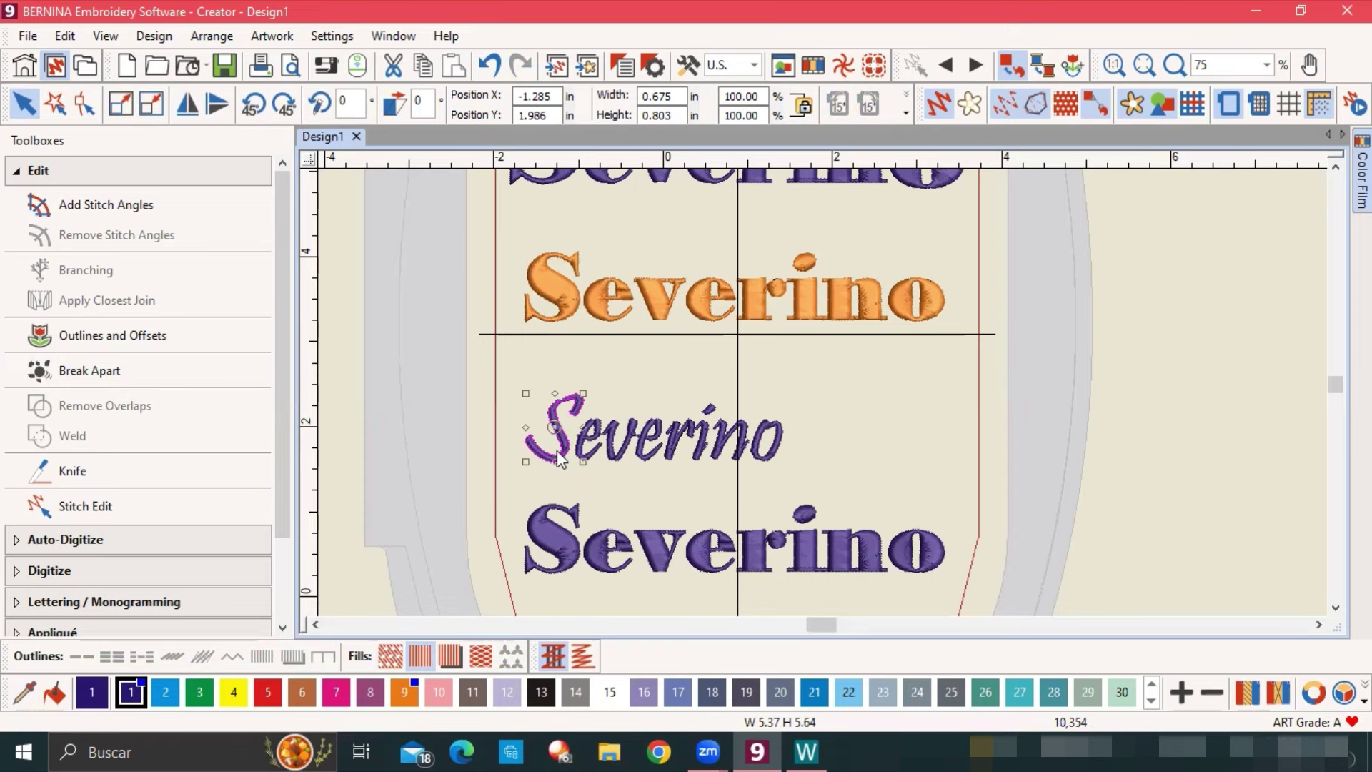
double_click(557, 450)
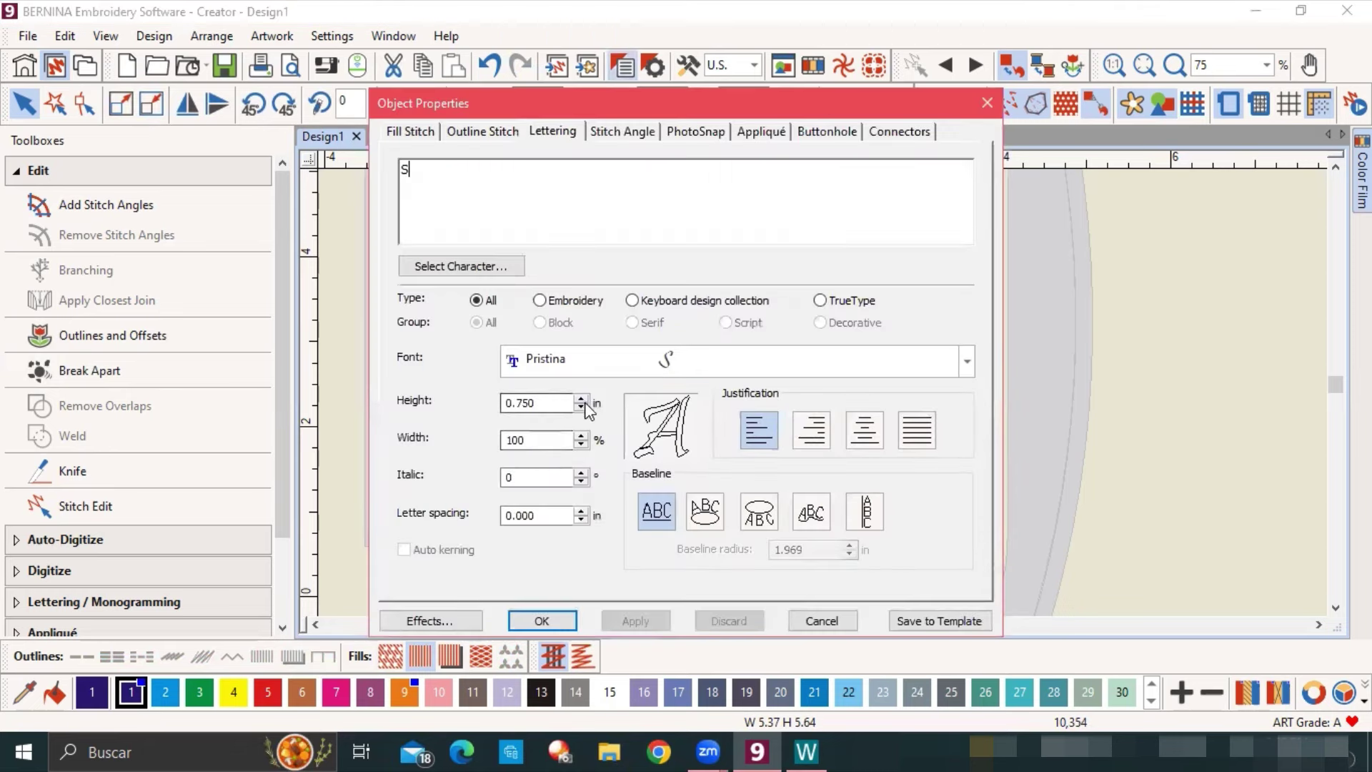
click(585, 399)
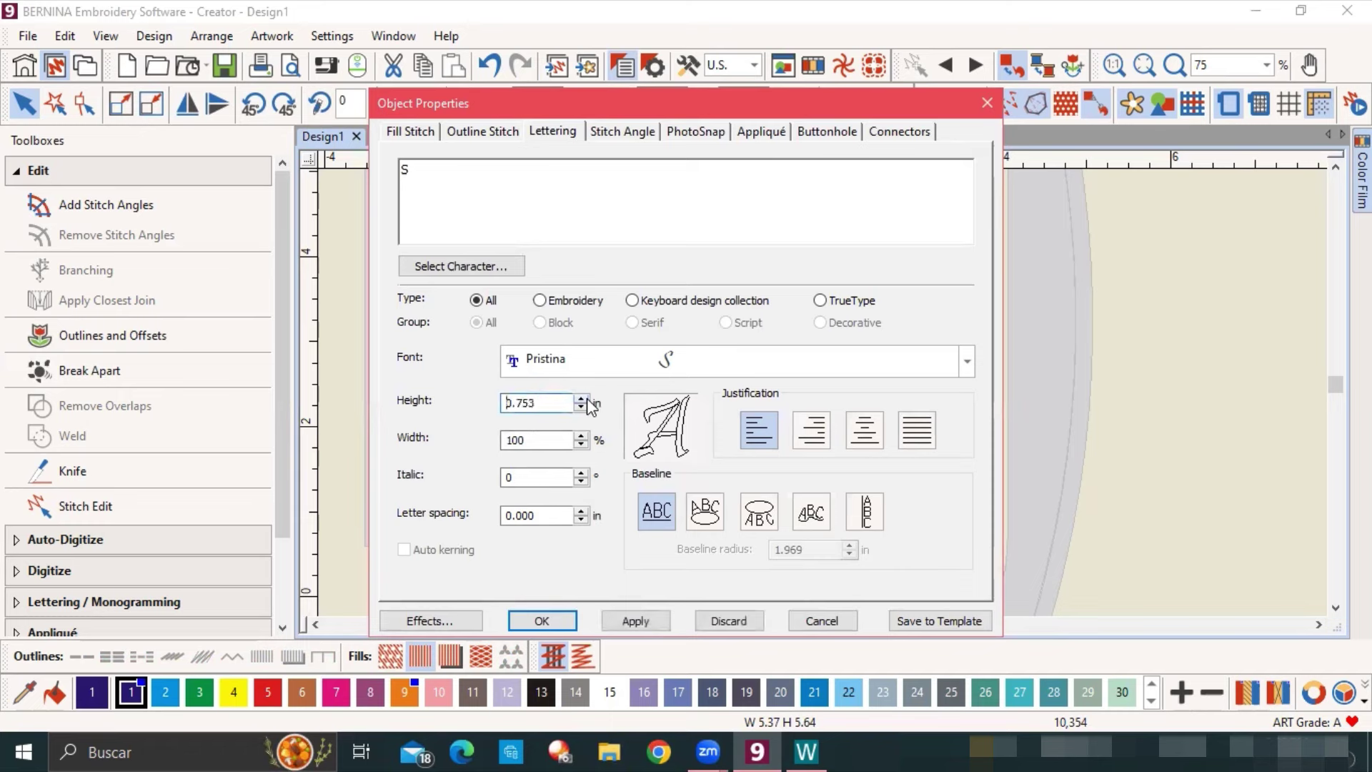
click(585, 399)
text(1)
click(541, 622)
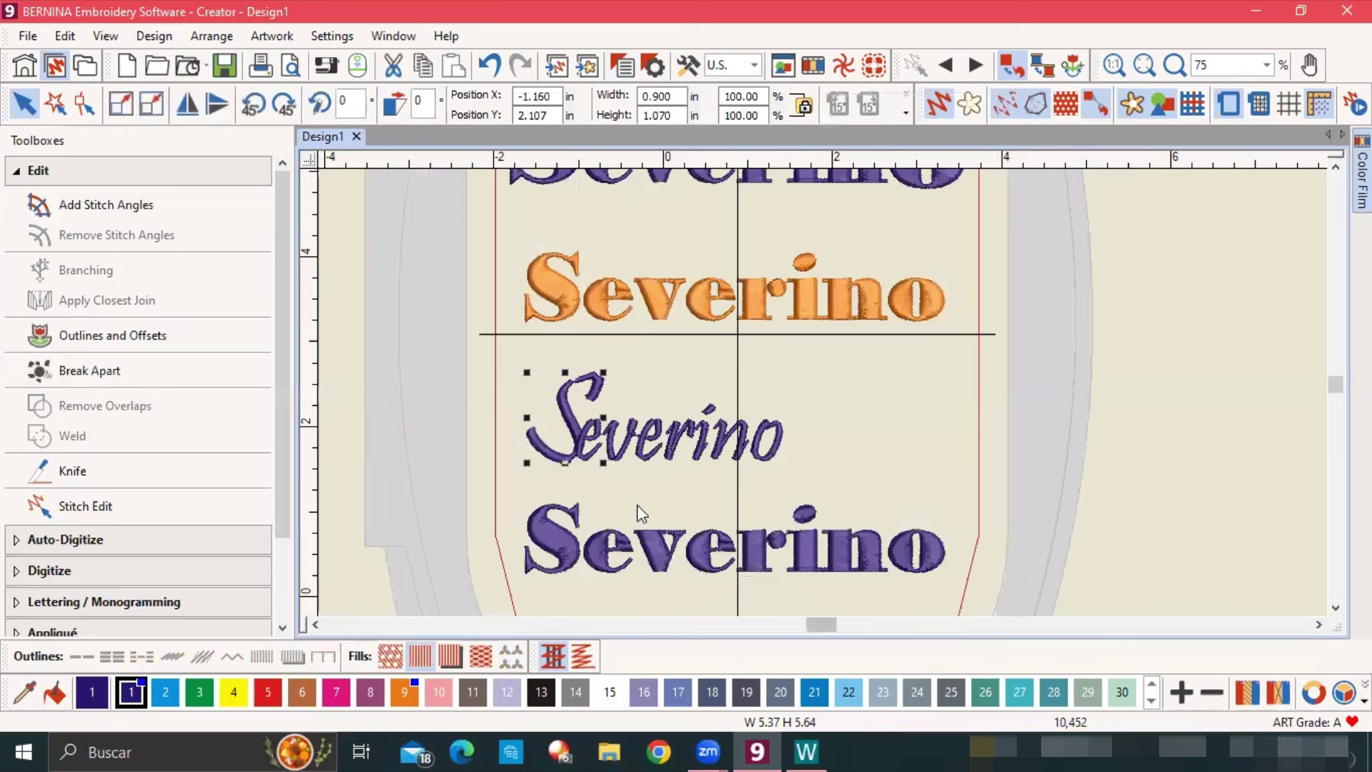
click(864, 409)
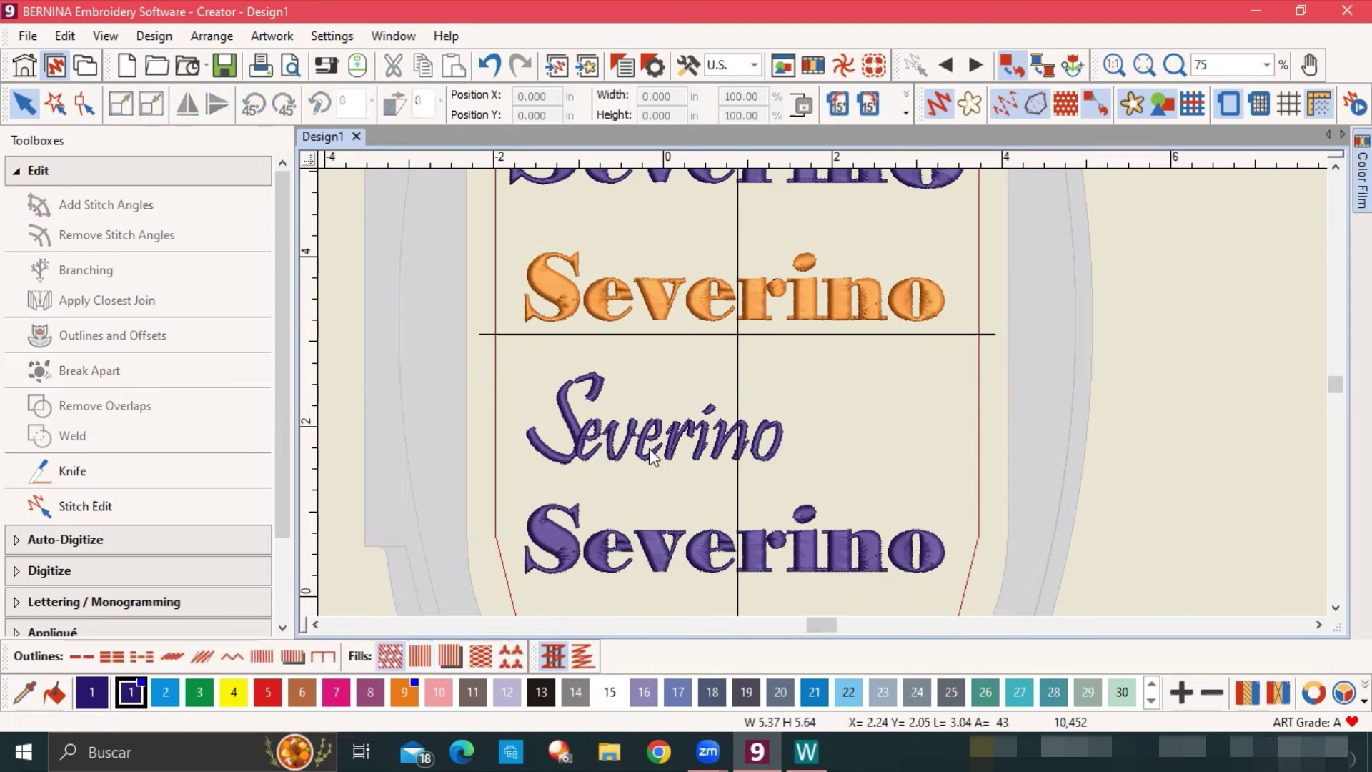
Move all the lowercase letters of the Pristina name together, clear of its initial S, to about X 0.378 inches, and deselect them.
click(597, 436)
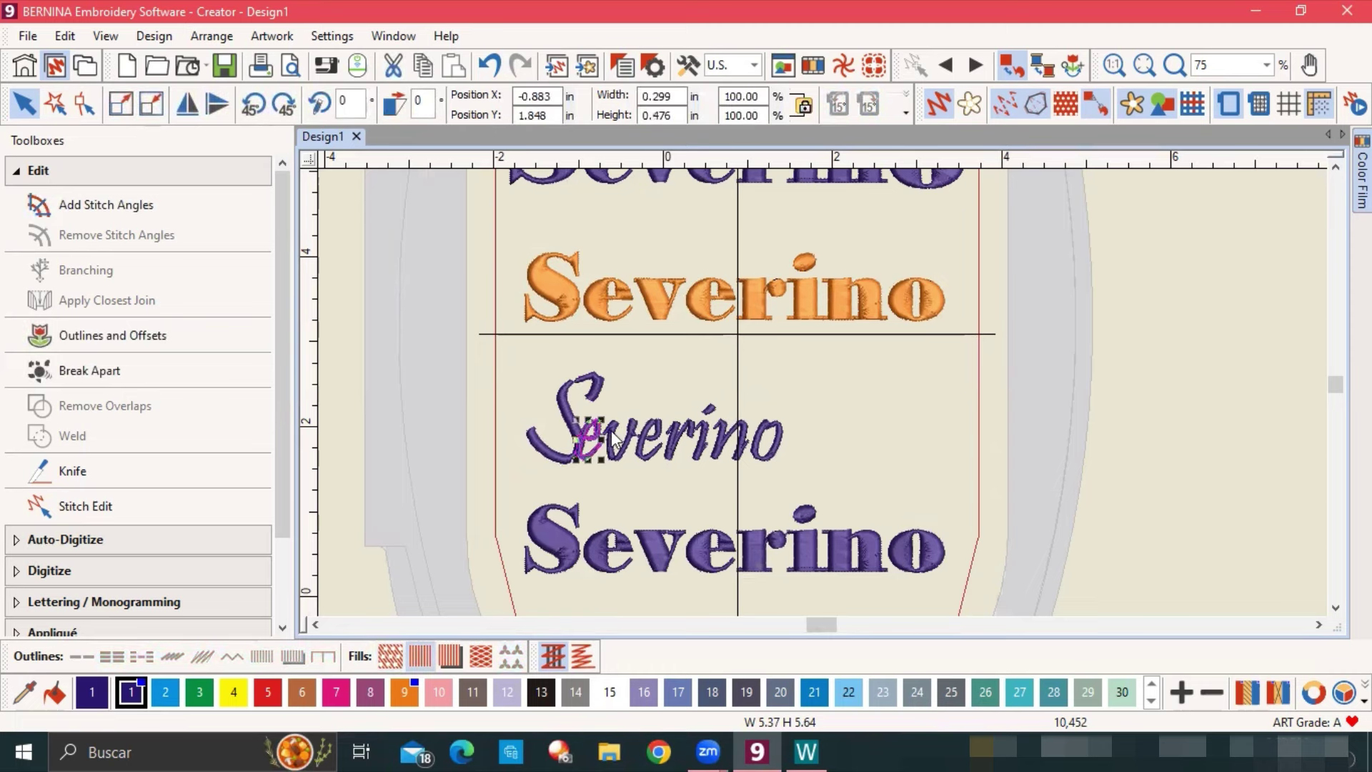
ctrl+click(650, 430)
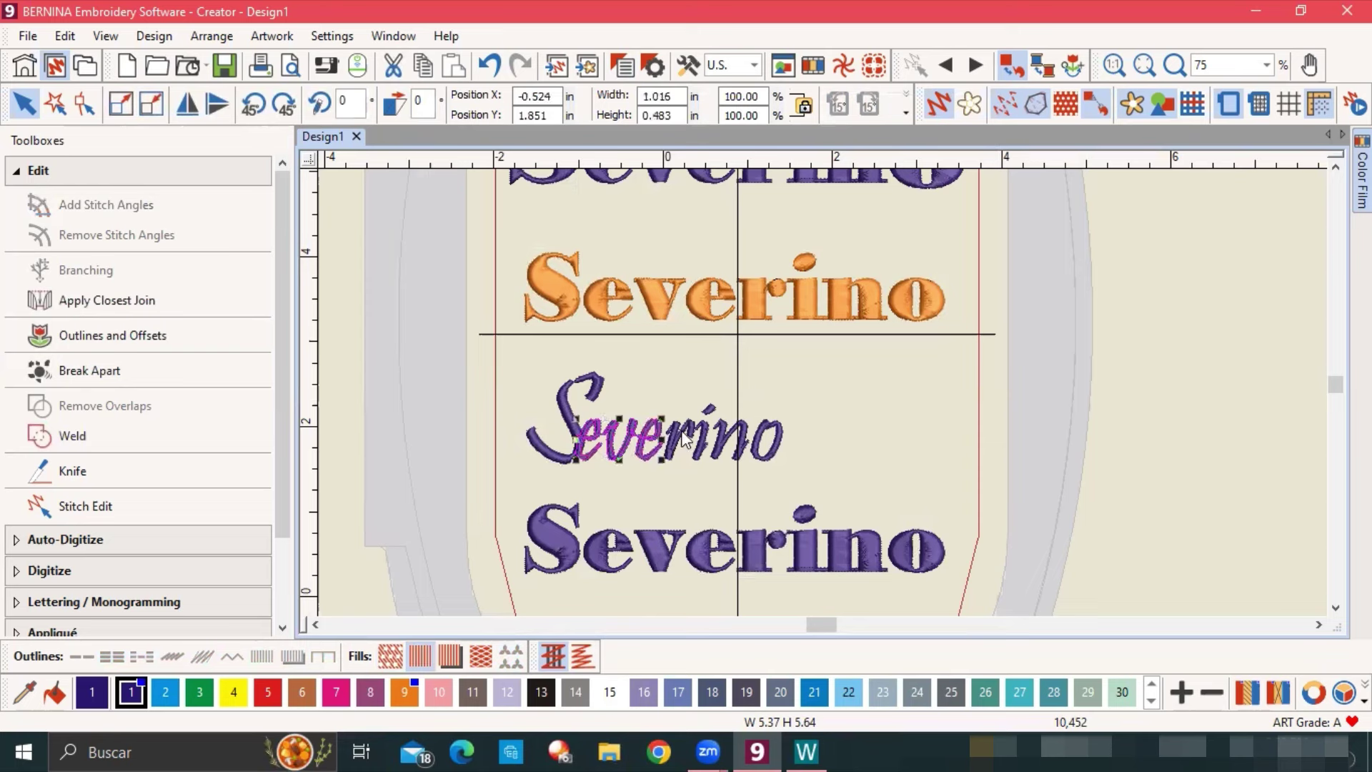
ctrl+click(680, 430)
ctrl+click(707, 437)
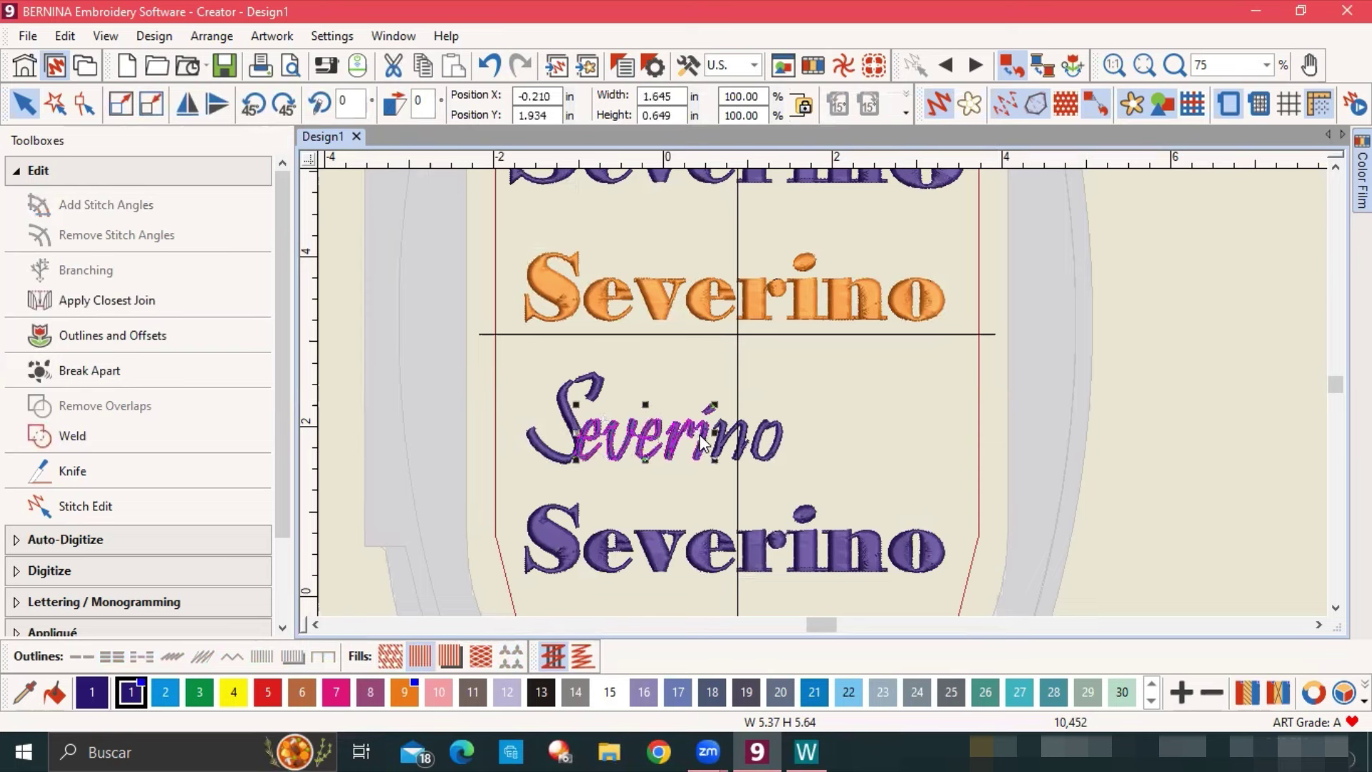
ctrl+click(736, 446)
ctrl+click(769, 449)
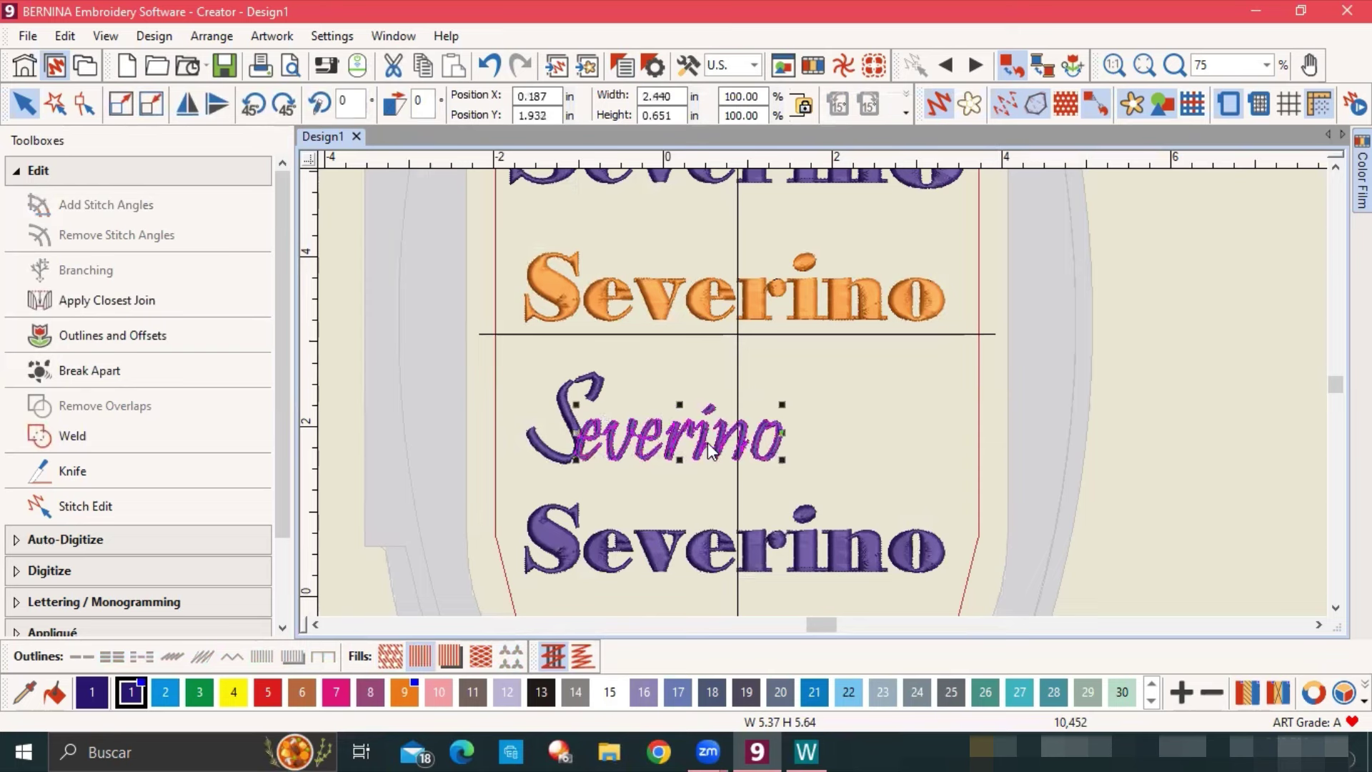
drag(712, 451, 727, 452)
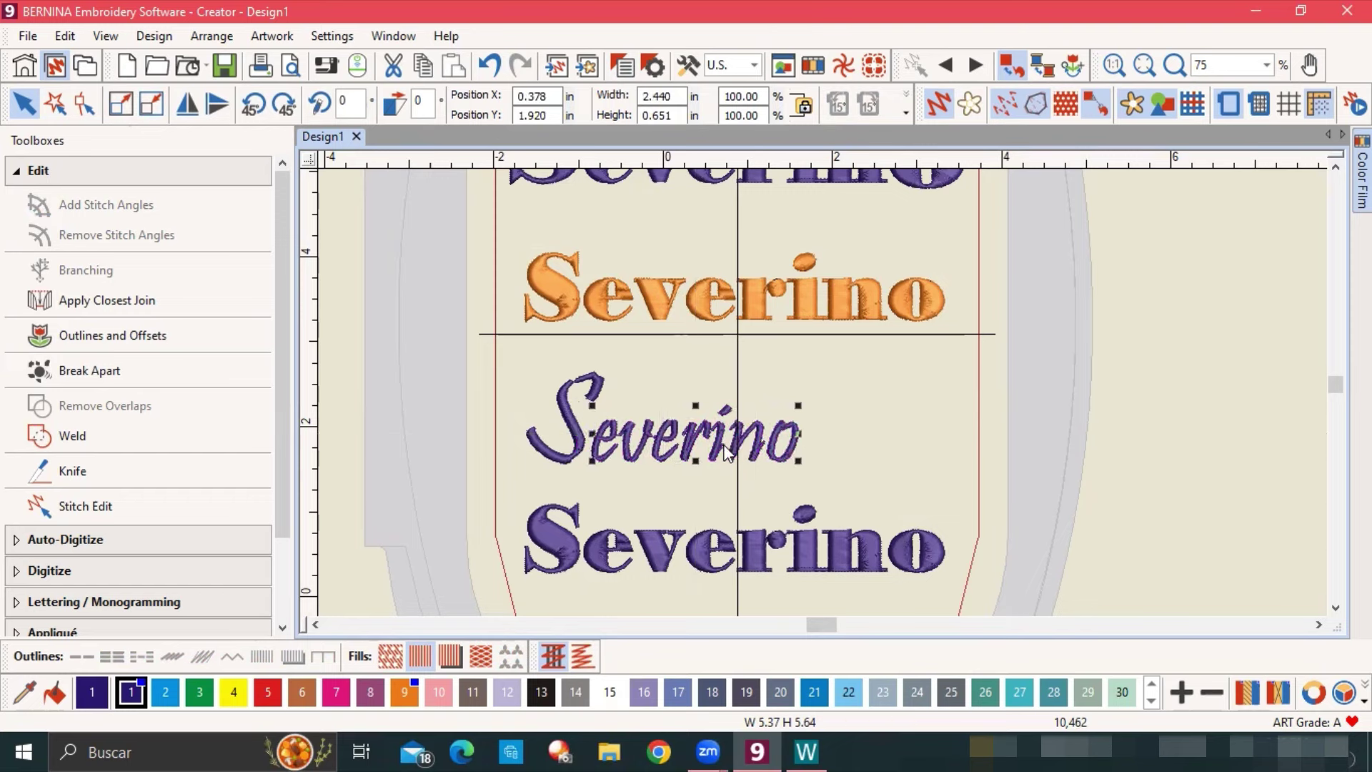
click(1108, 404)
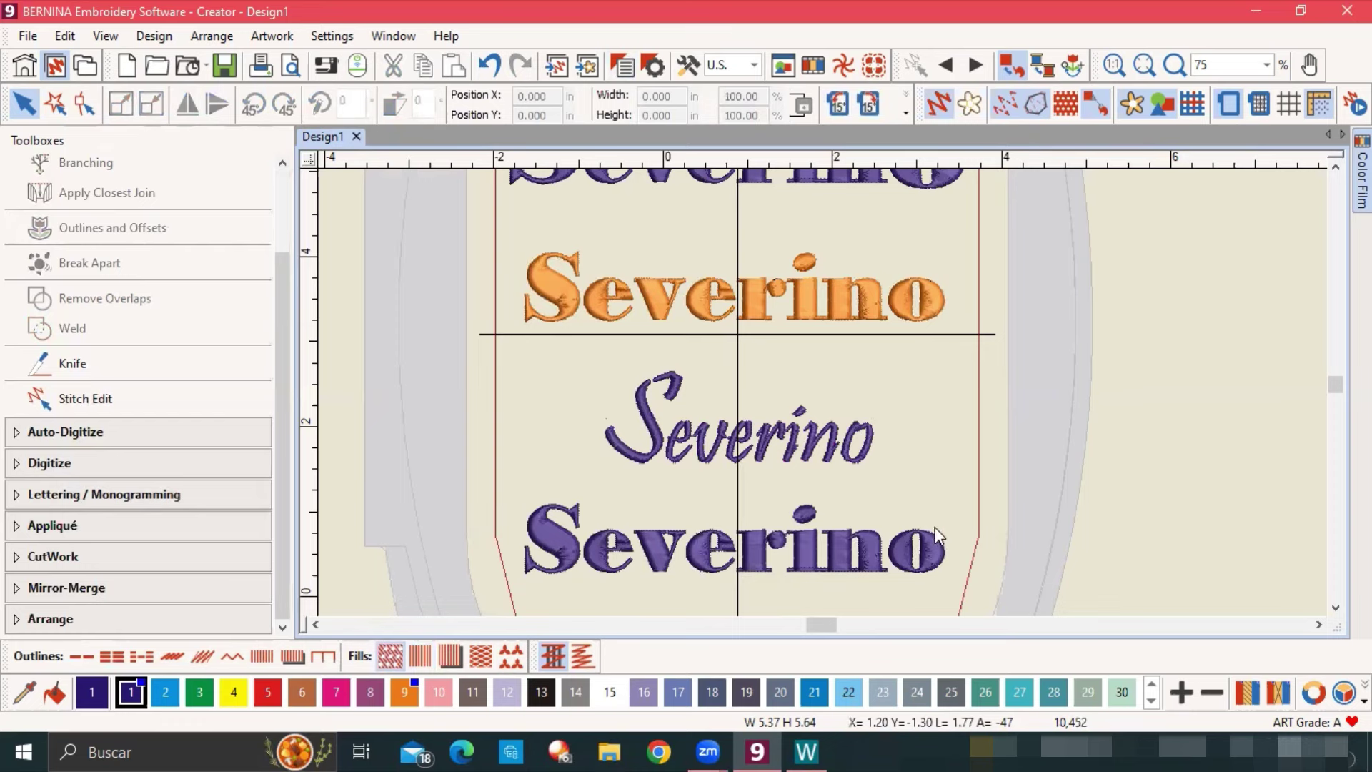
Recolor the bottommost name with color 5, red, and change its lettering baseline to vertical.
click(922, 550)
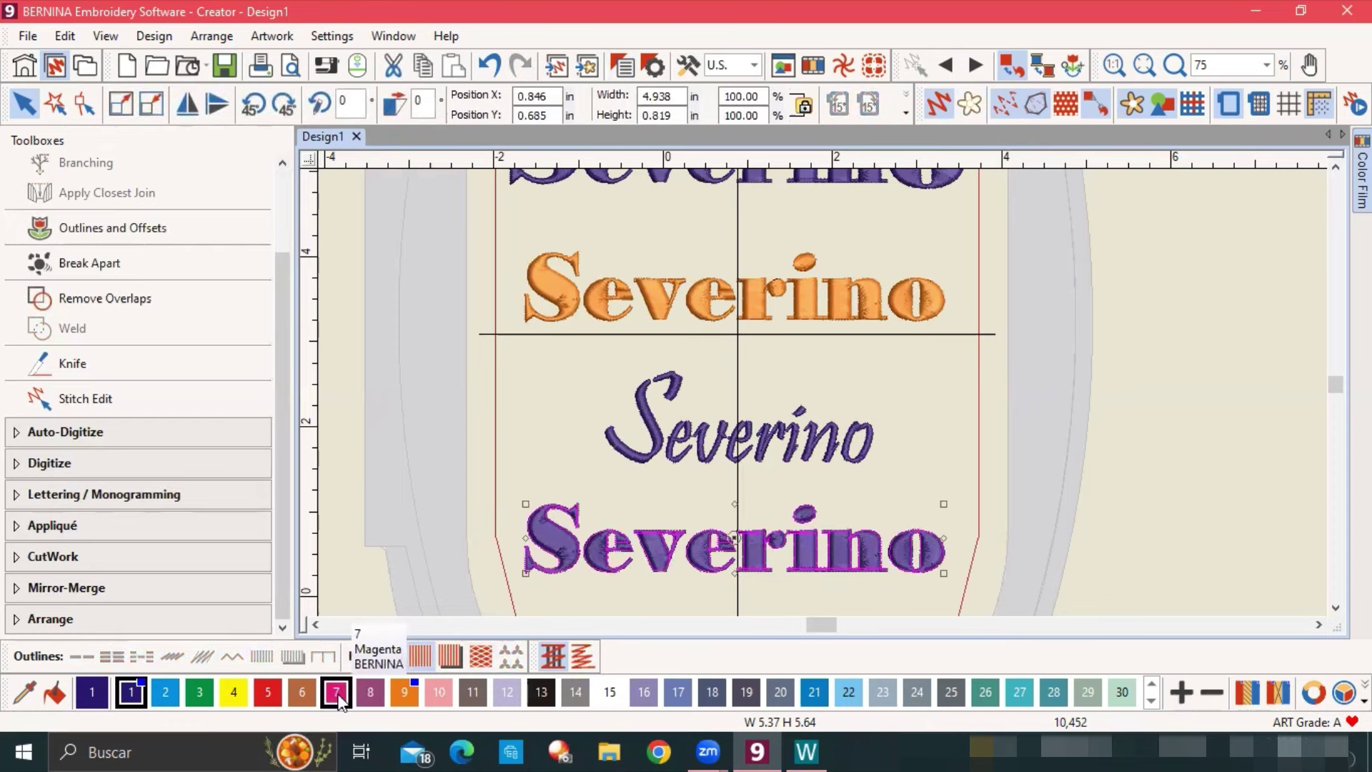
click(268, 692)
scroll(857, 456, down, 1)
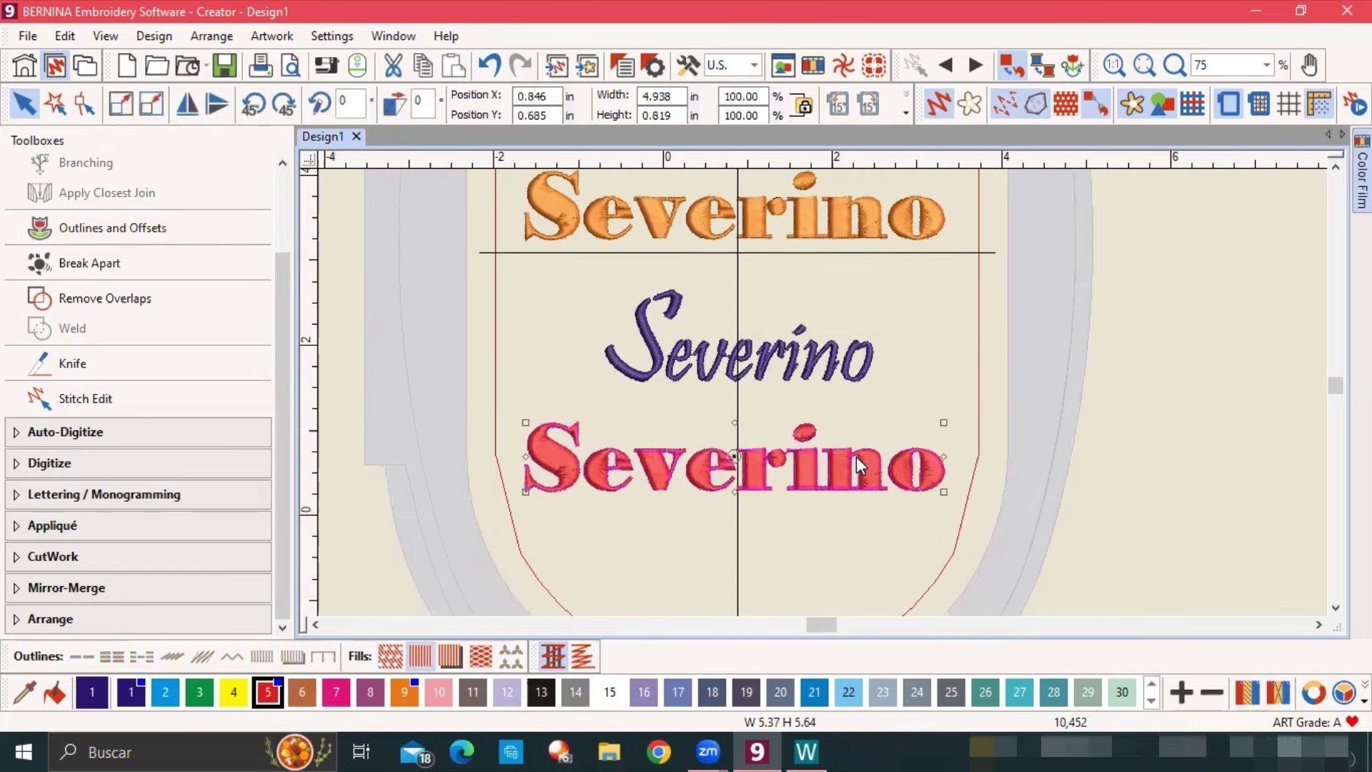
double_click(856, 456)
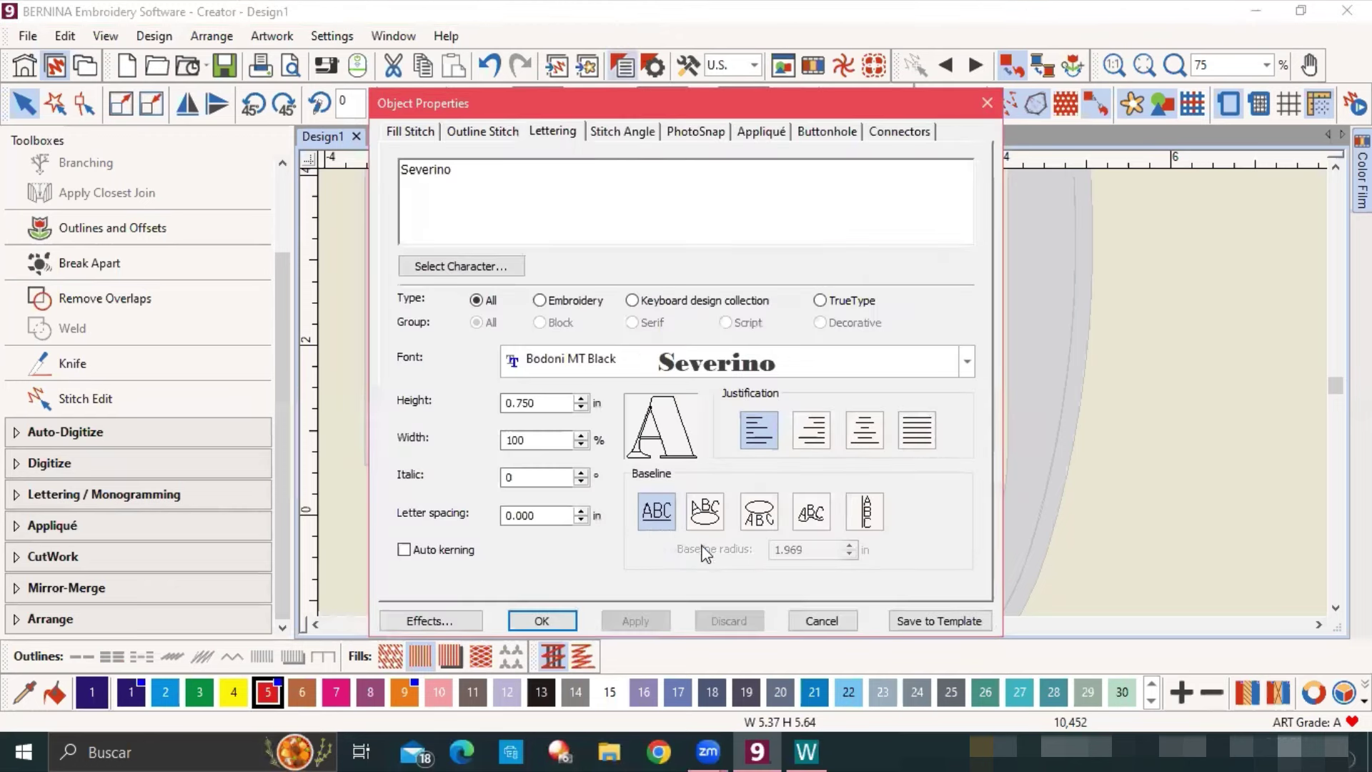
click(868, 512)
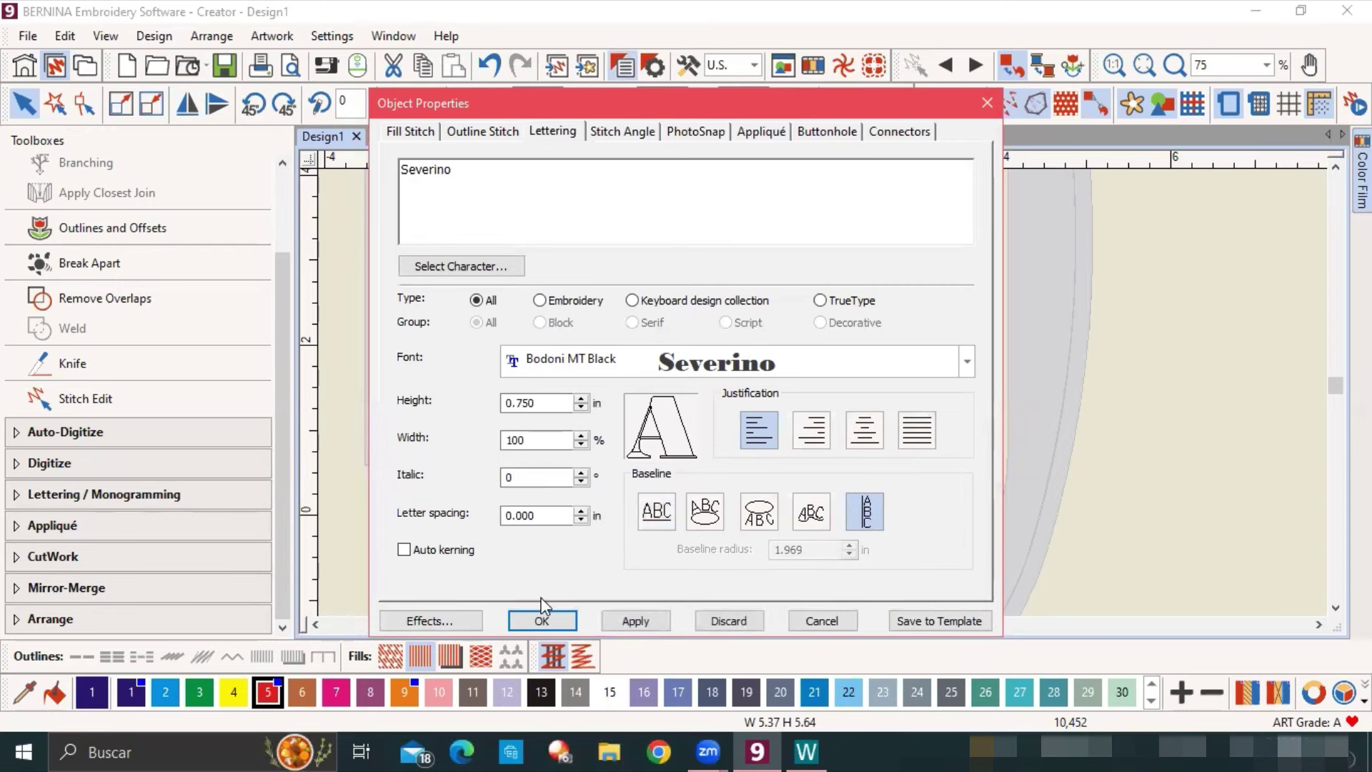
click(532, 627)
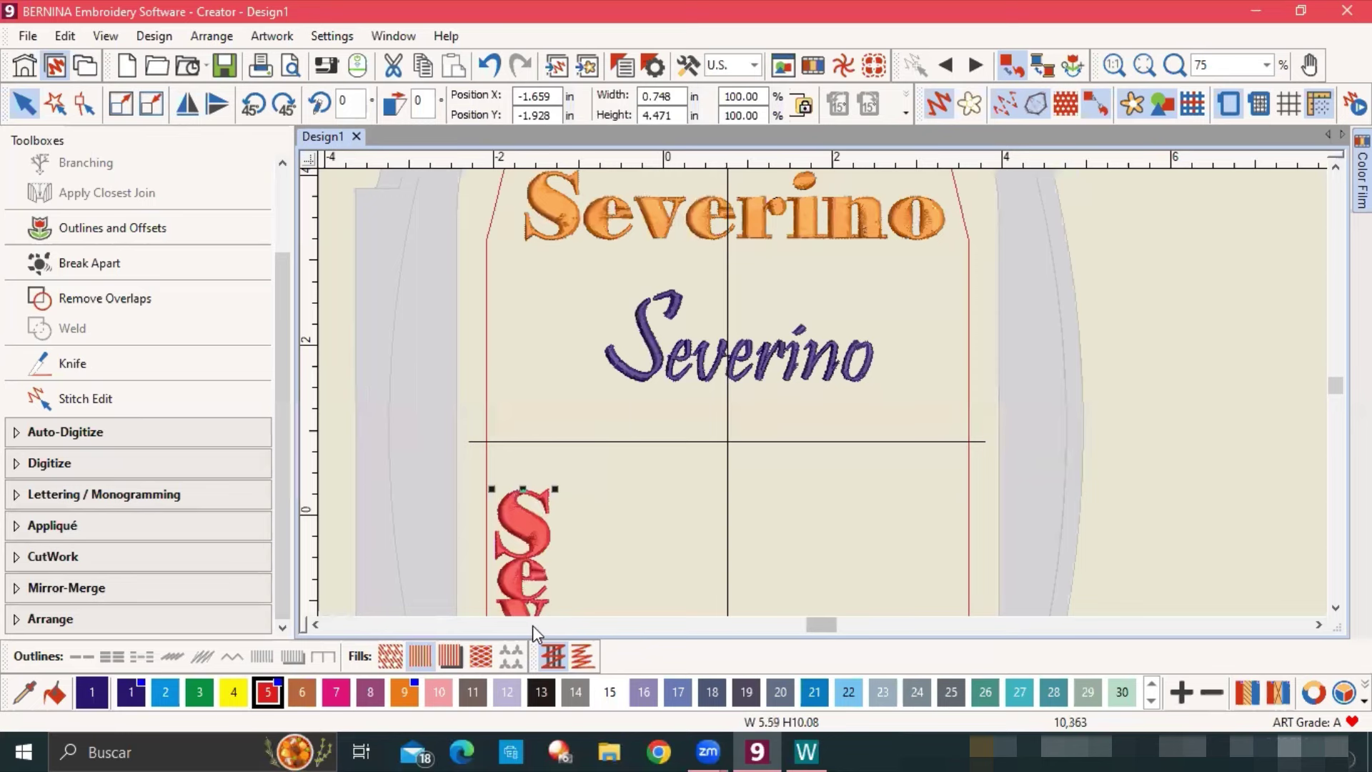
Move the red vertical name onto the hoop's center line below the other names, at about X 0.775, Y -1.390 inches.
click(1266, 63)
click(1228, 114)
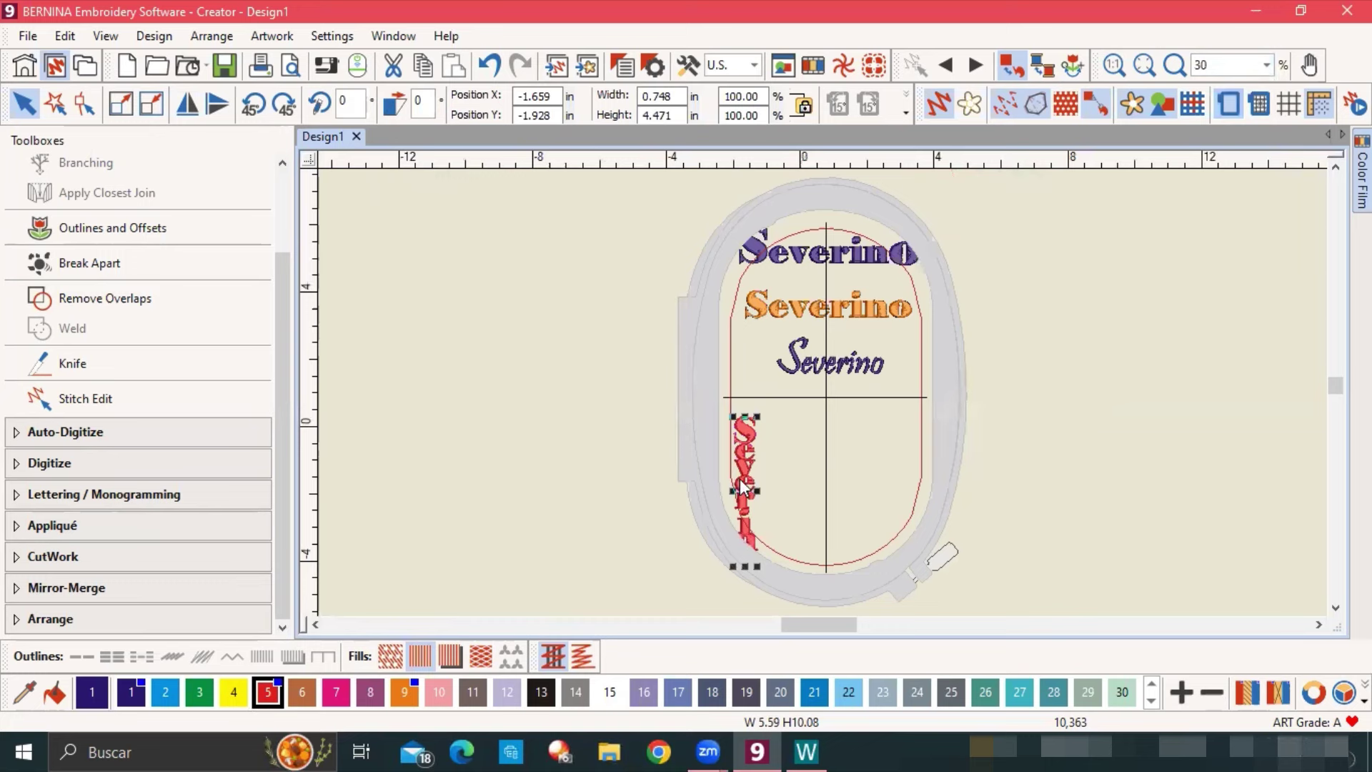
drag(743, 489, 822, 460)
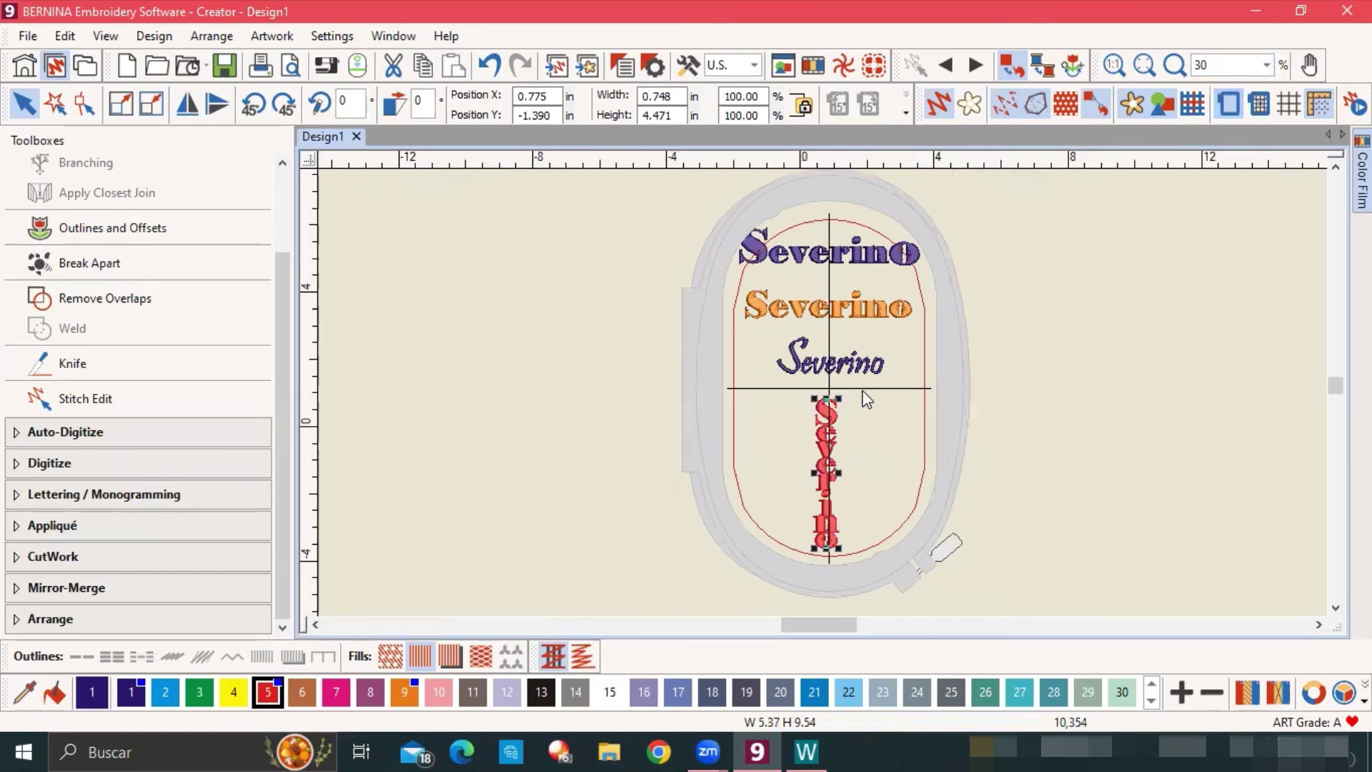
Move the whole Pristina name down close to the vertical name, and the orange name down to about Y 2.720 inches.
click(863, 365)
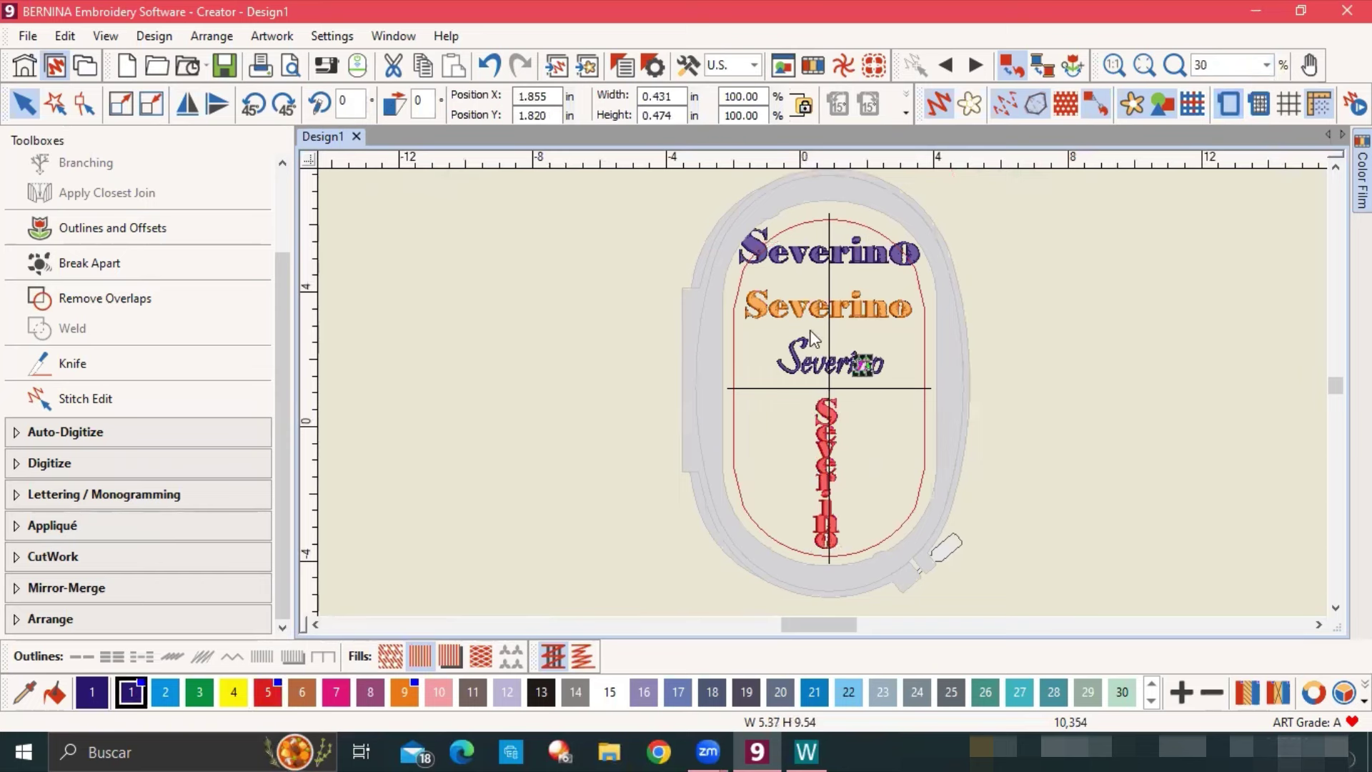
drag(772, 335, 898, 382)
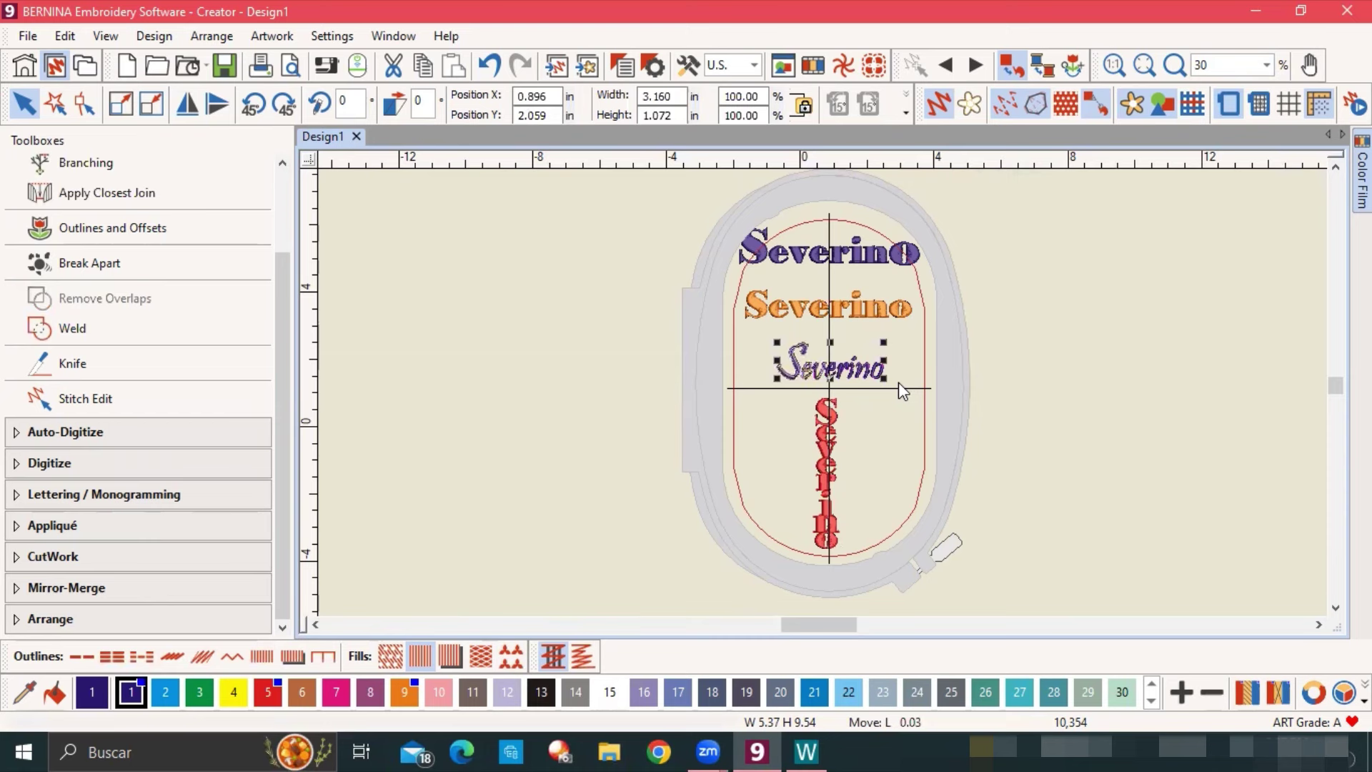
click(868, 308)
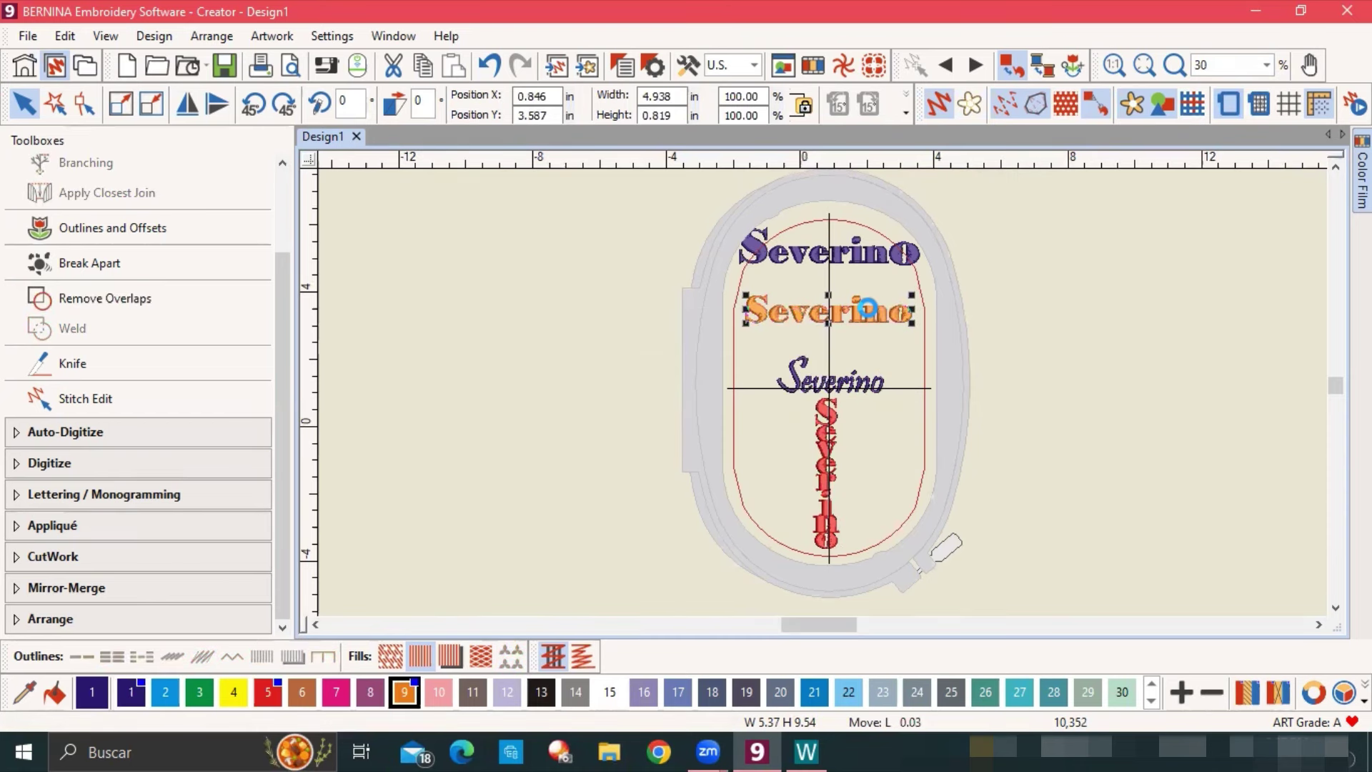
drag(867, 308, 868, 331)
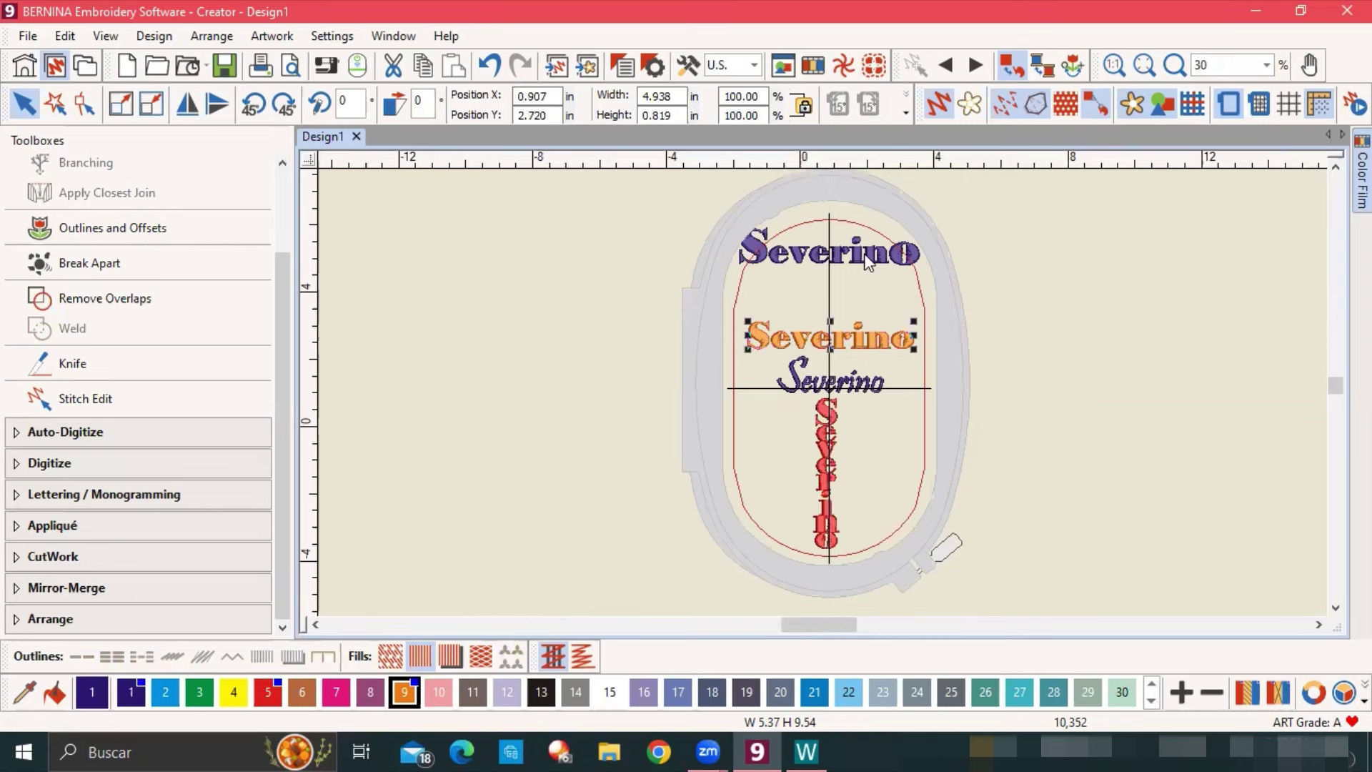
Move all letters of the topmost name down against the orange name, scale them to 90%, and deselect them.
click(716, 200)
drag(714, 200, 885, 297)
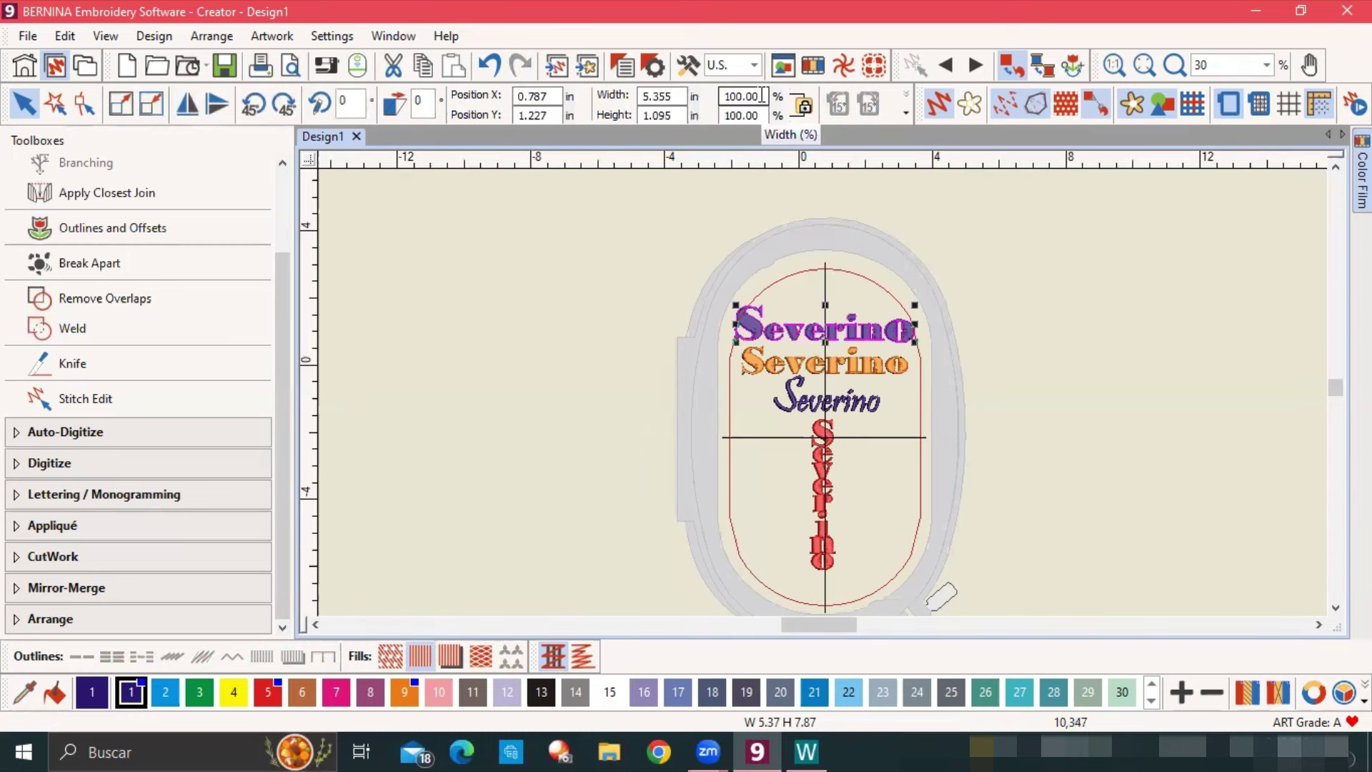
click(722, 97)
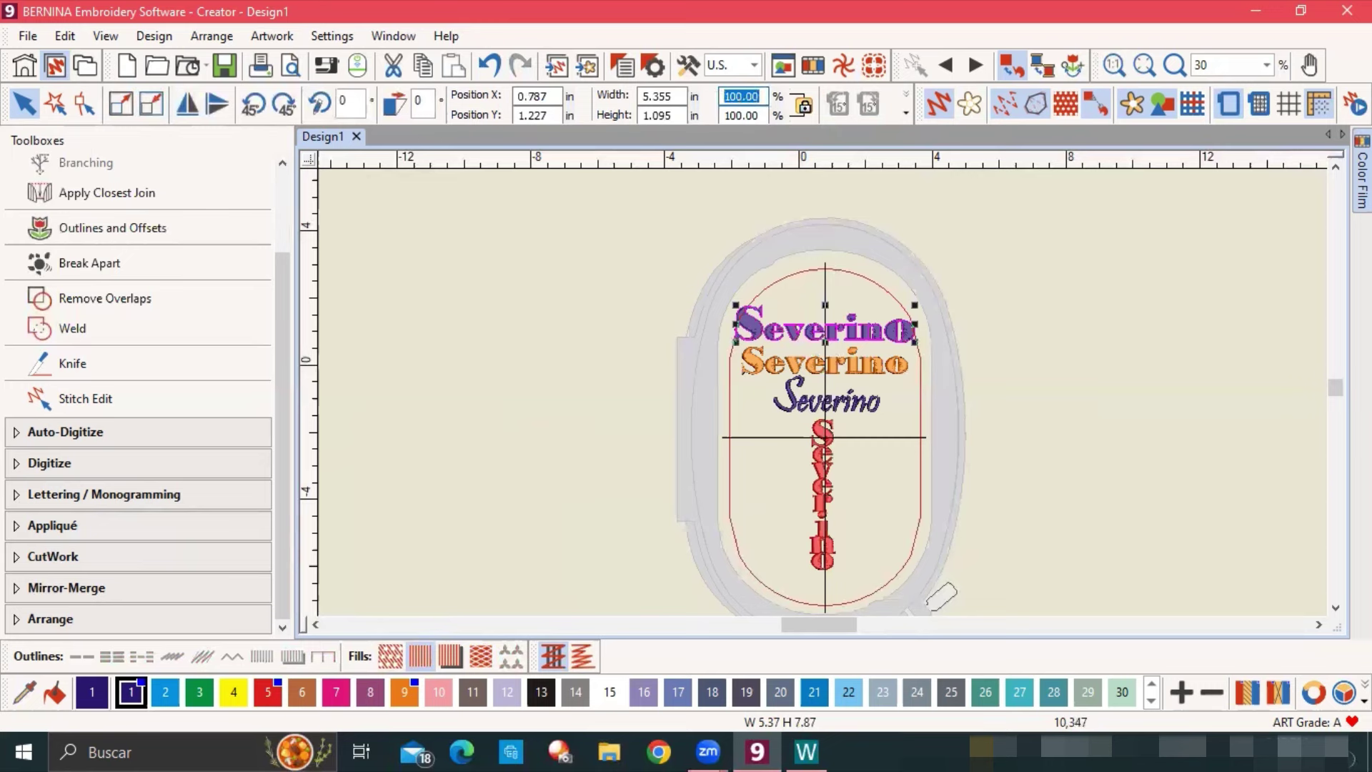
text(90)
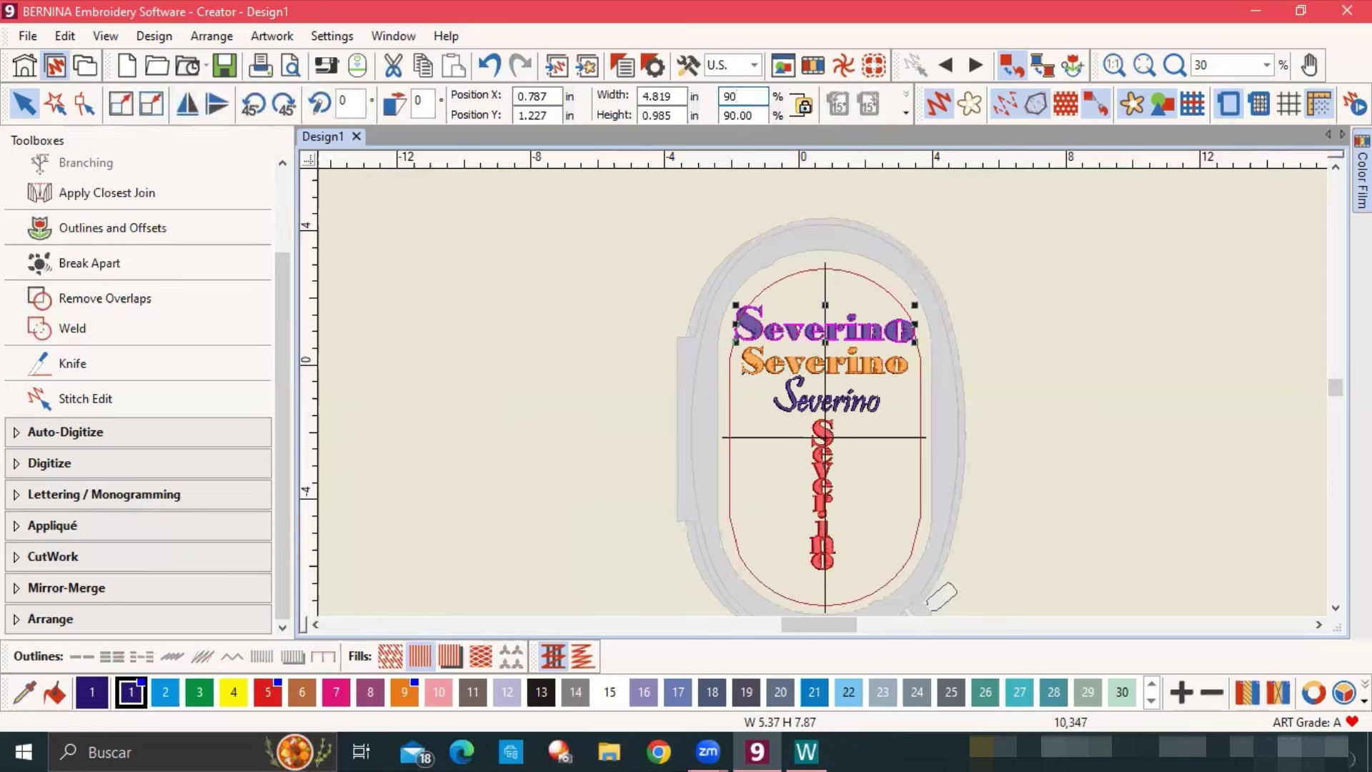
key(Return)
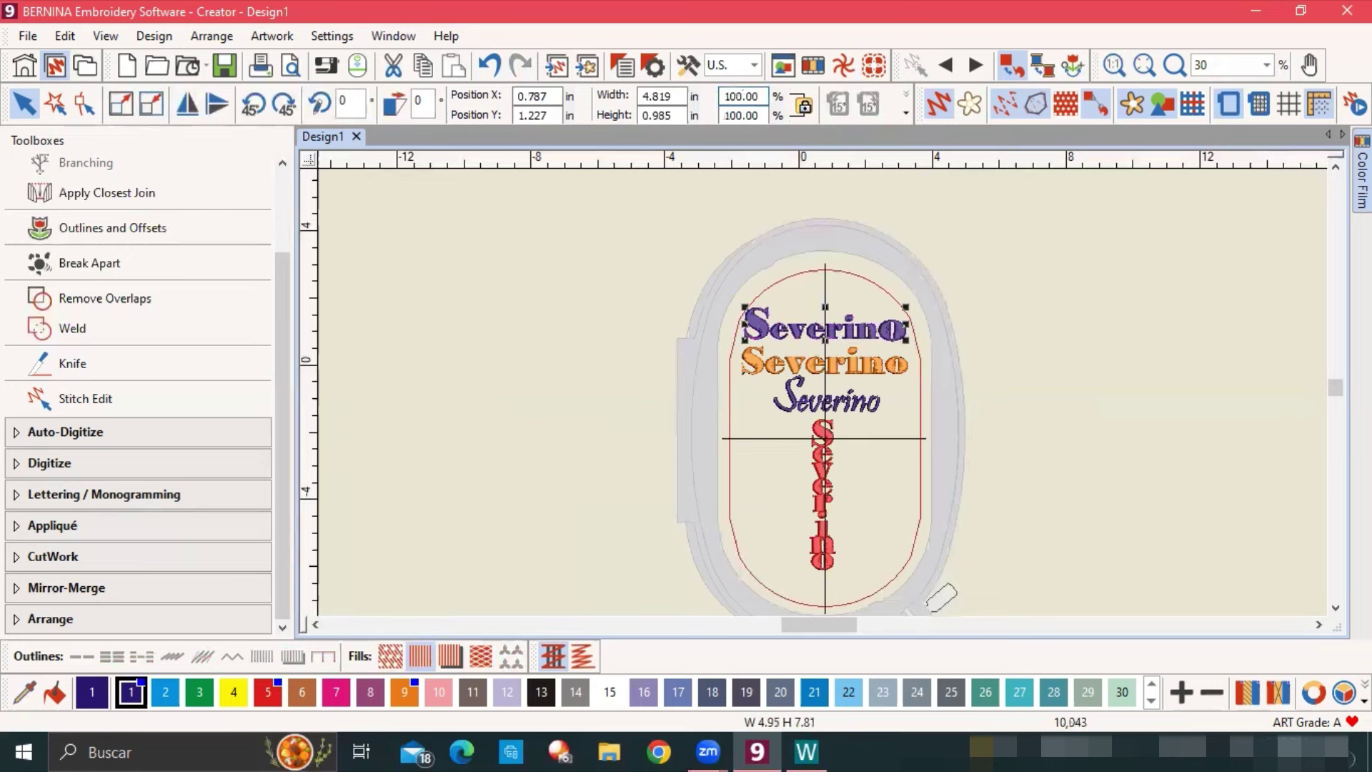
click(1027, 424)
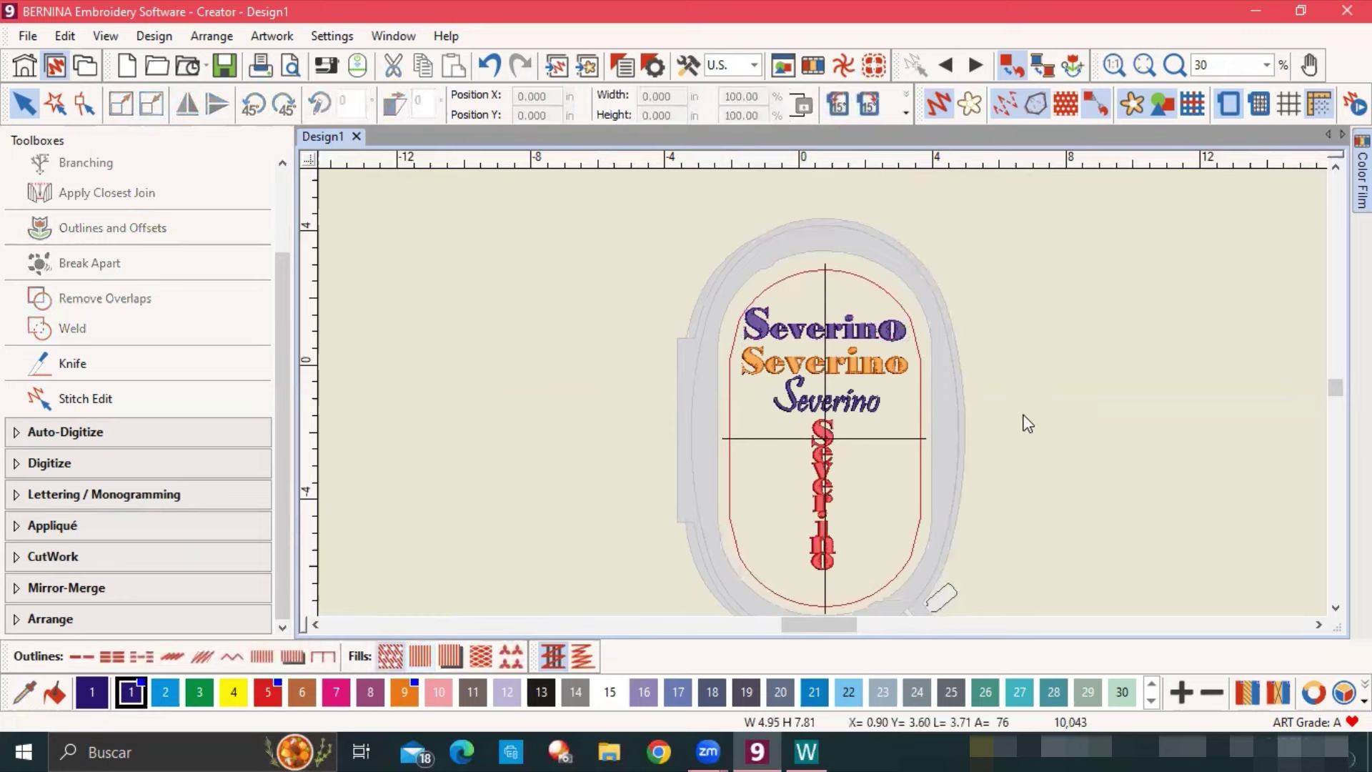
Export the design as a machine file named Design1 in BERNINA (*.EXP) format to the Escritorio folder.
click(30, 36)
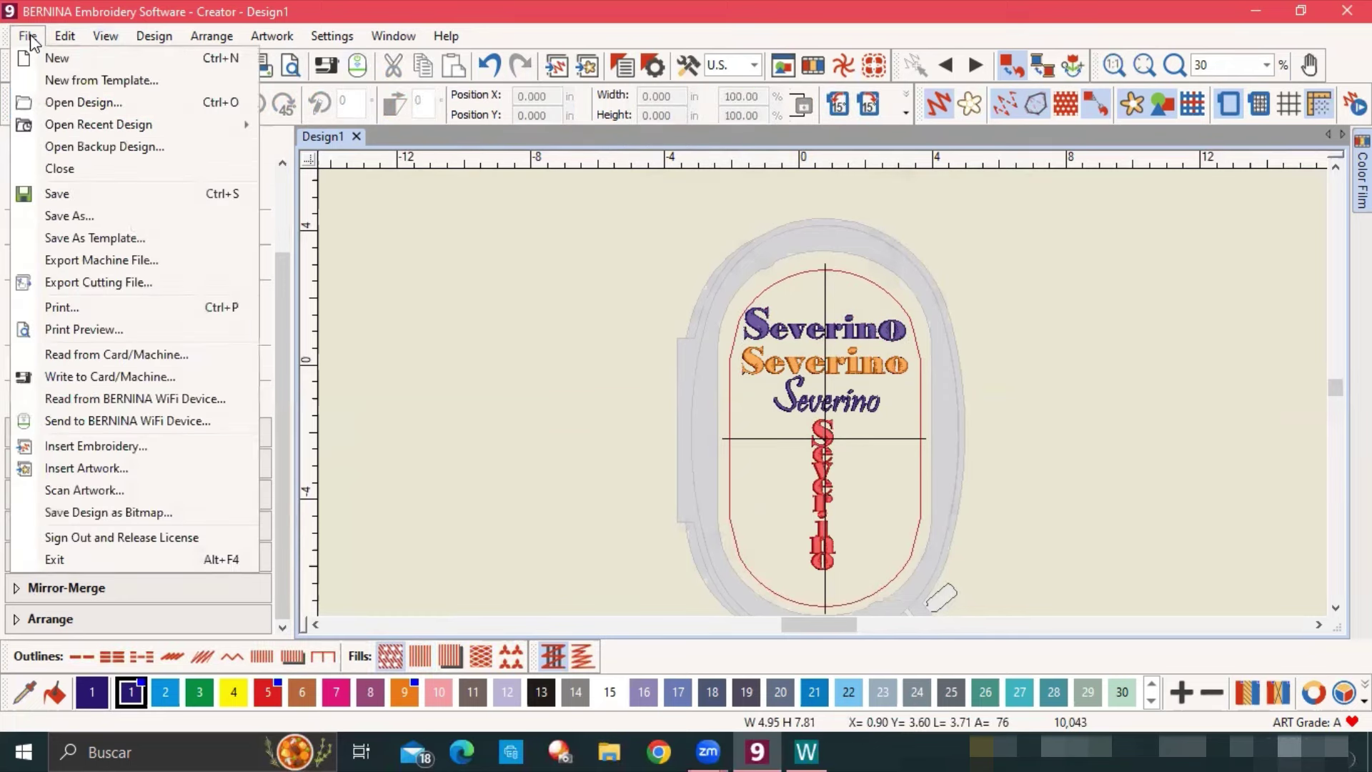
click(64, 260)
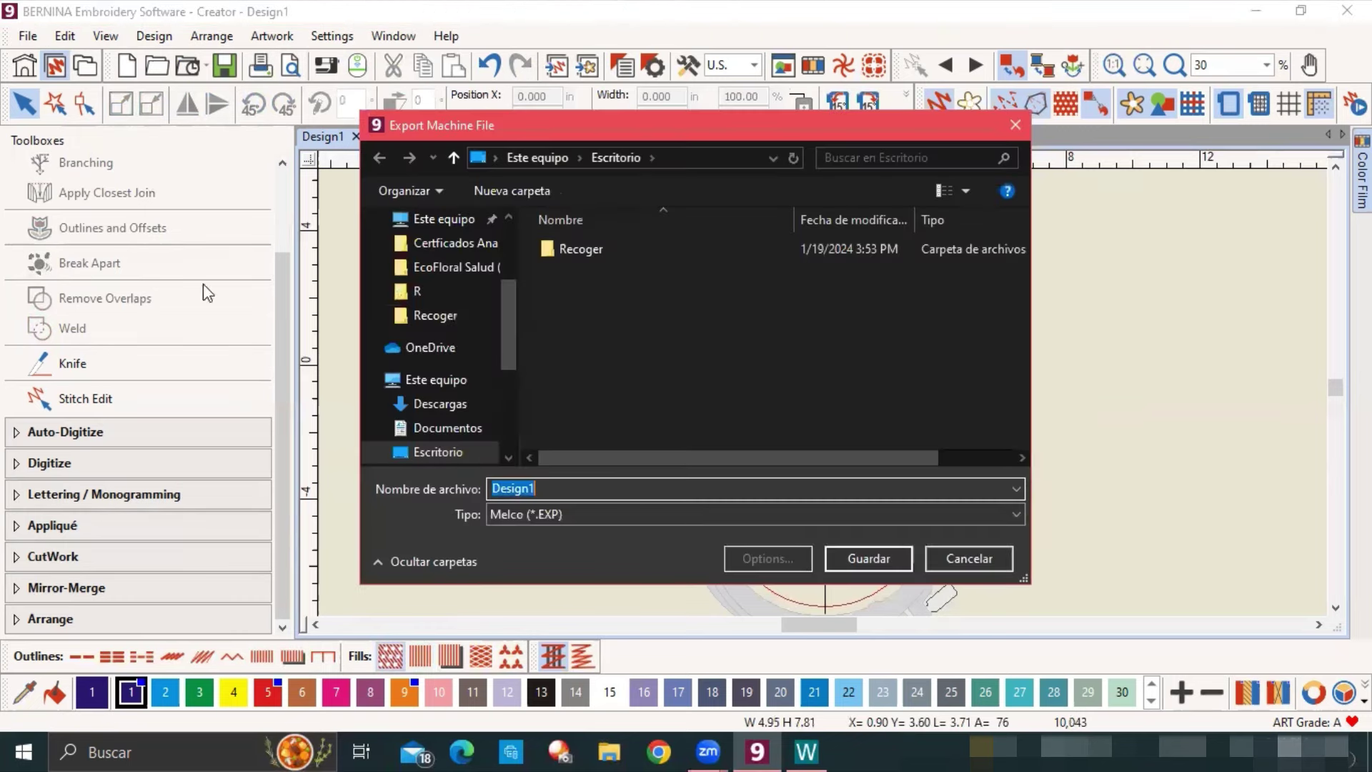
click(1019, 515)
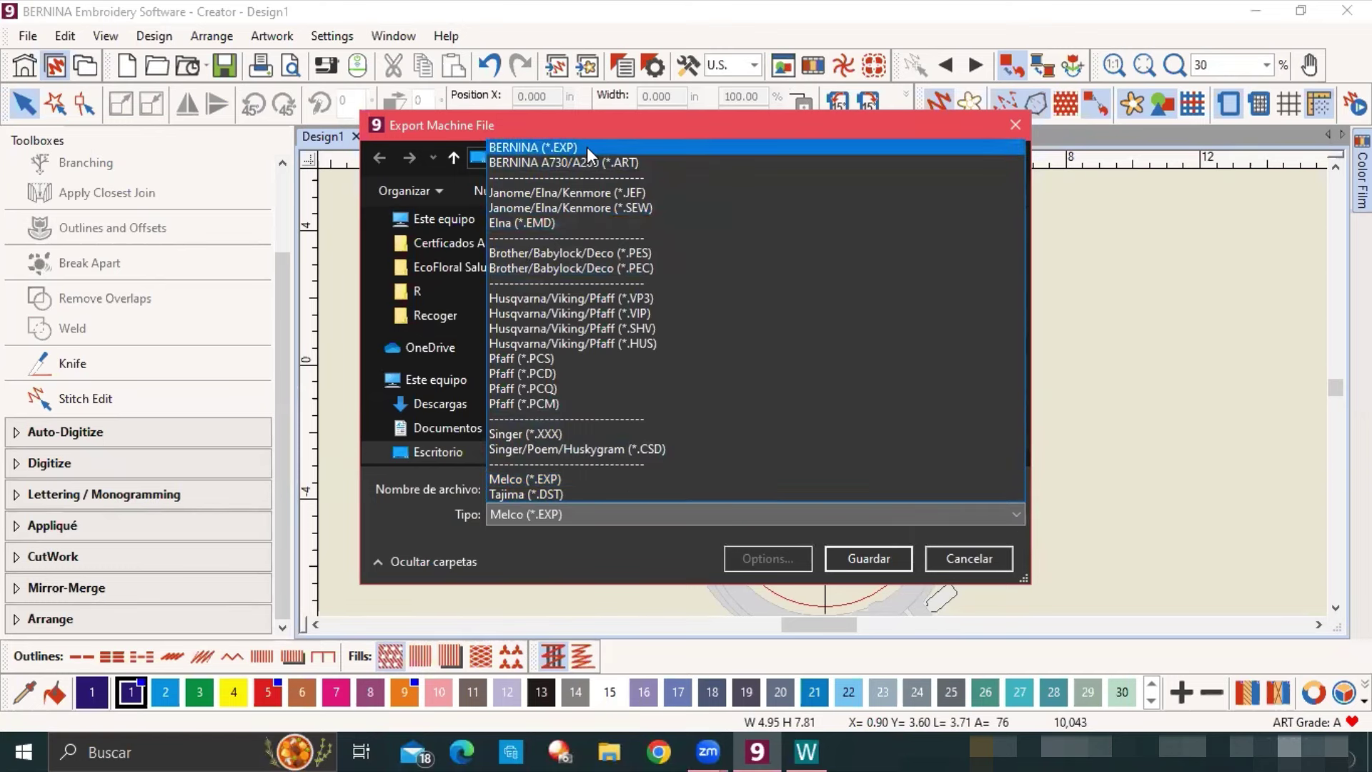
click(586, 148)
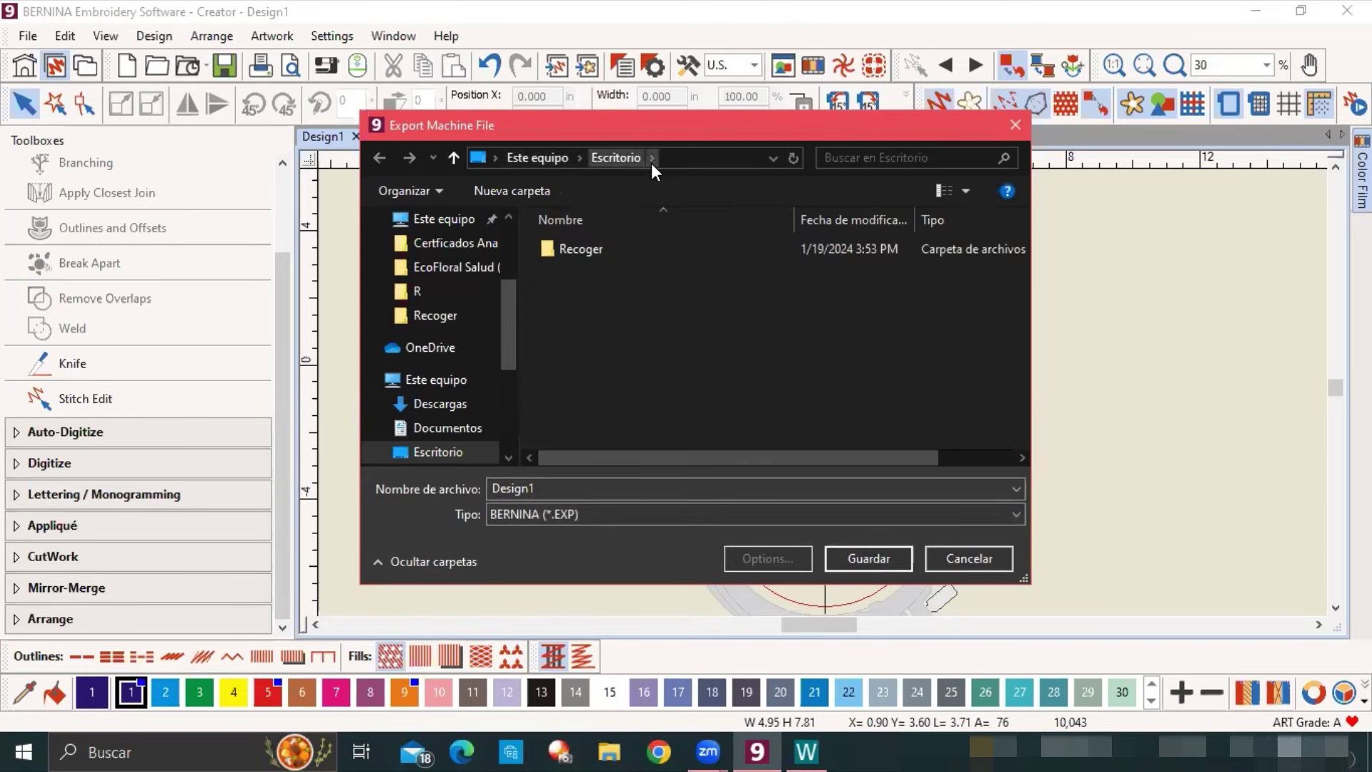
click(858, 559)
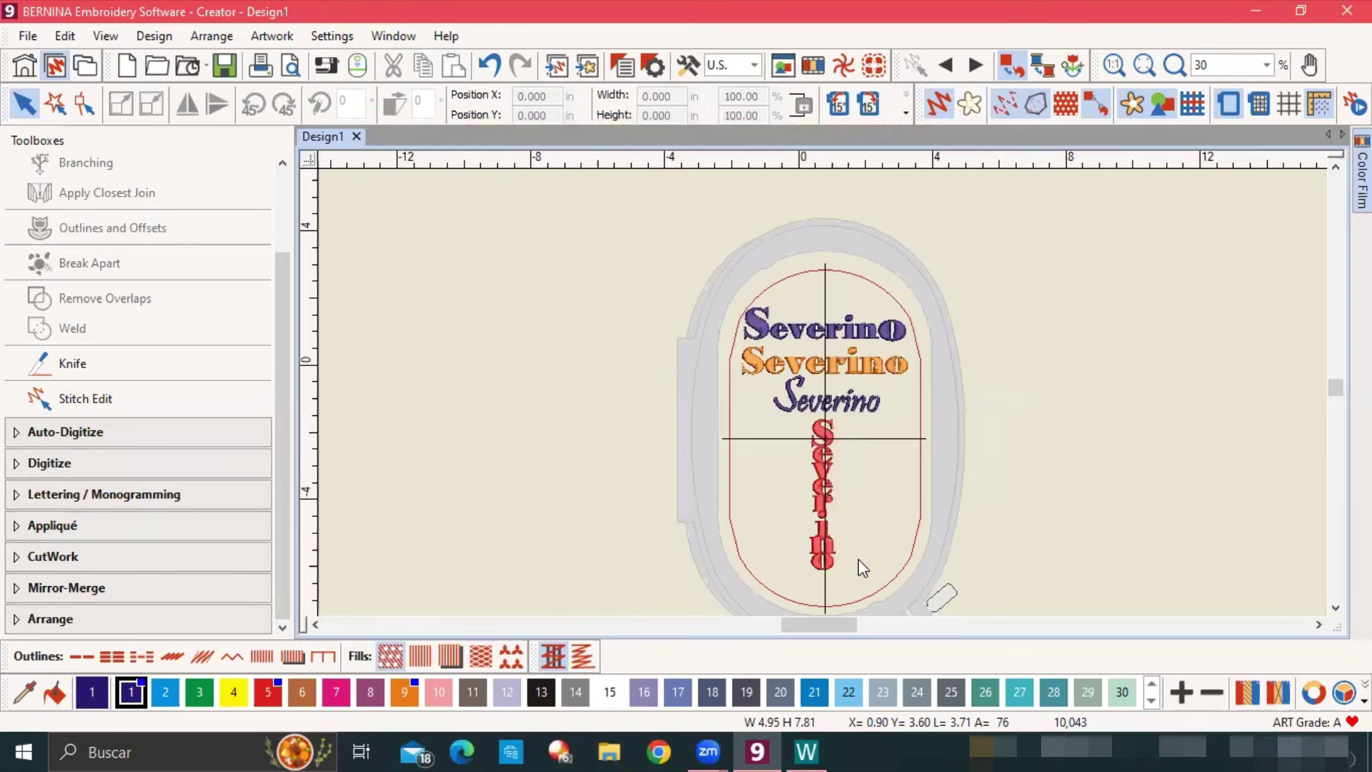
Switch to the desktop, close the BERNINA WiFi connector window, and examine the exported Design1 files.
click(1255, 6)
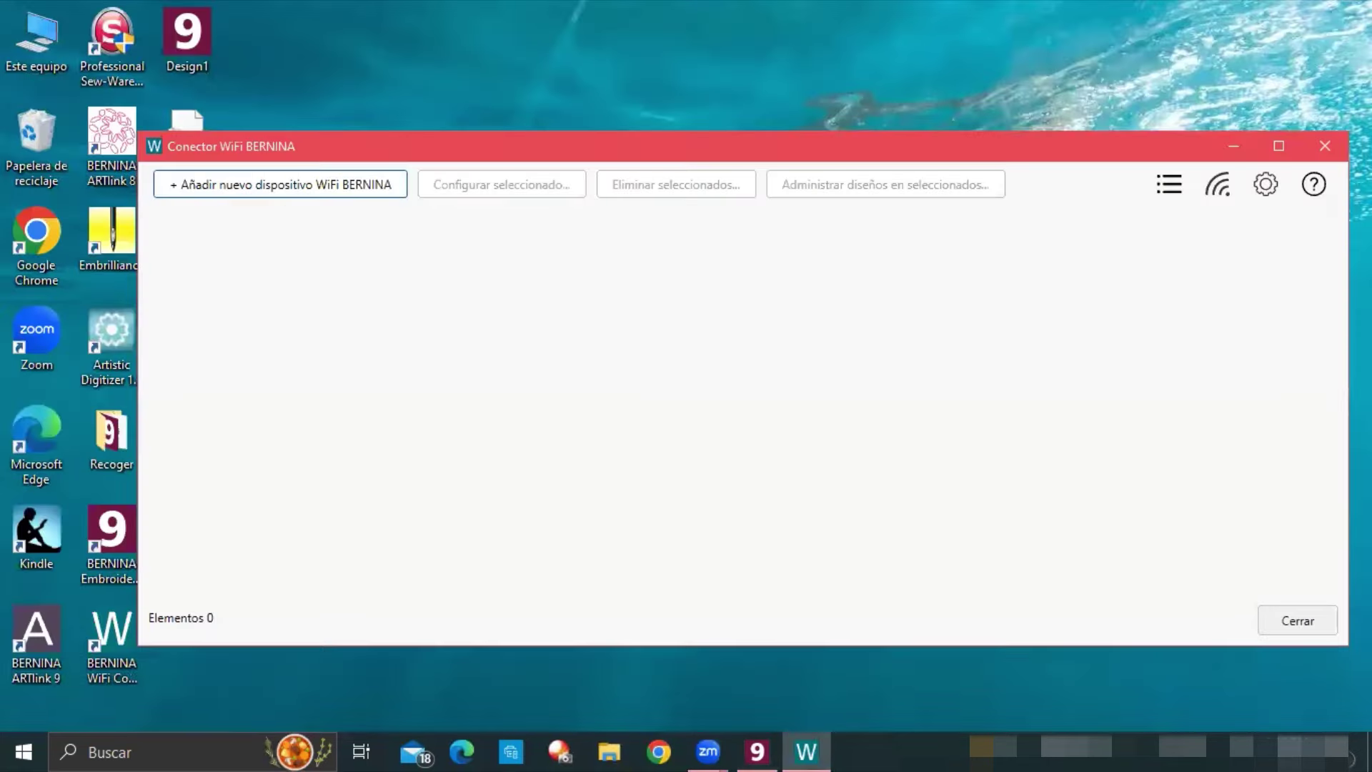
click(1326, 146)
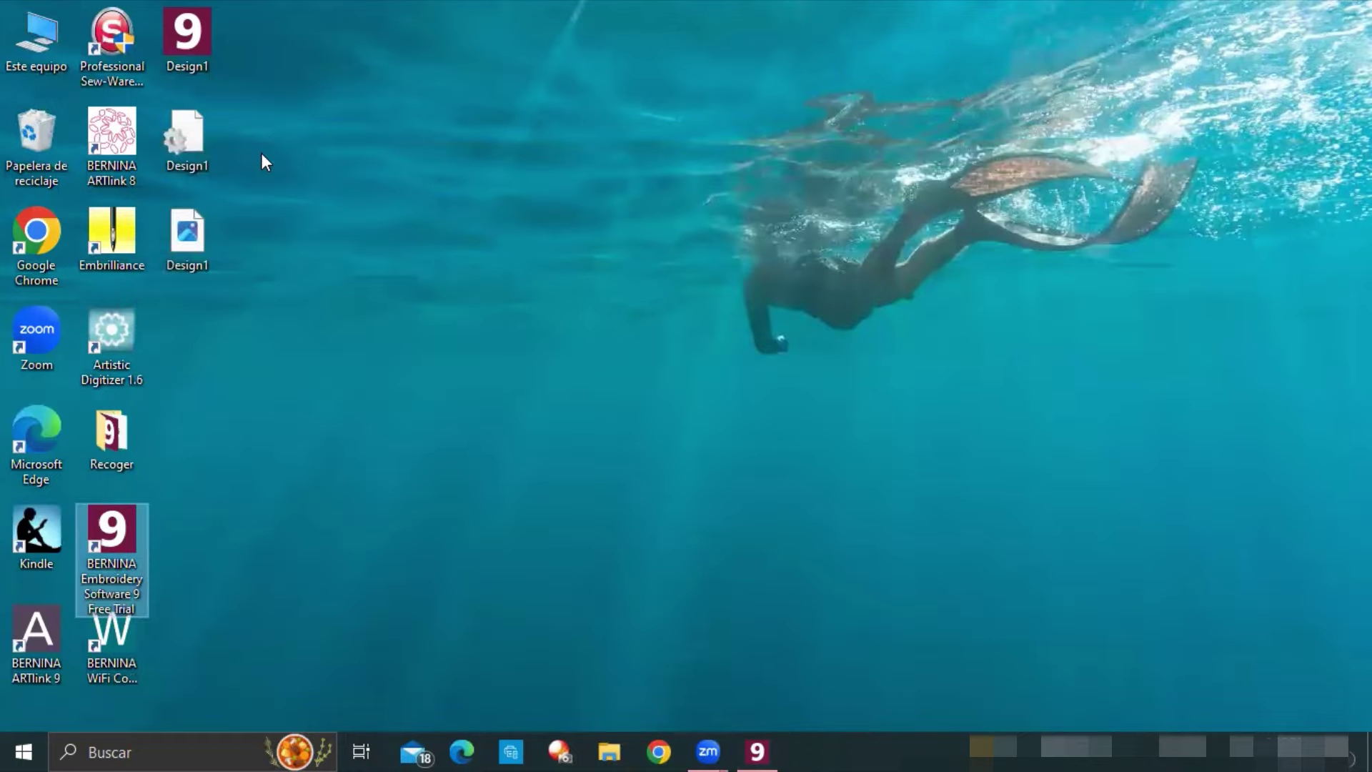
mouse_move(194, 243)
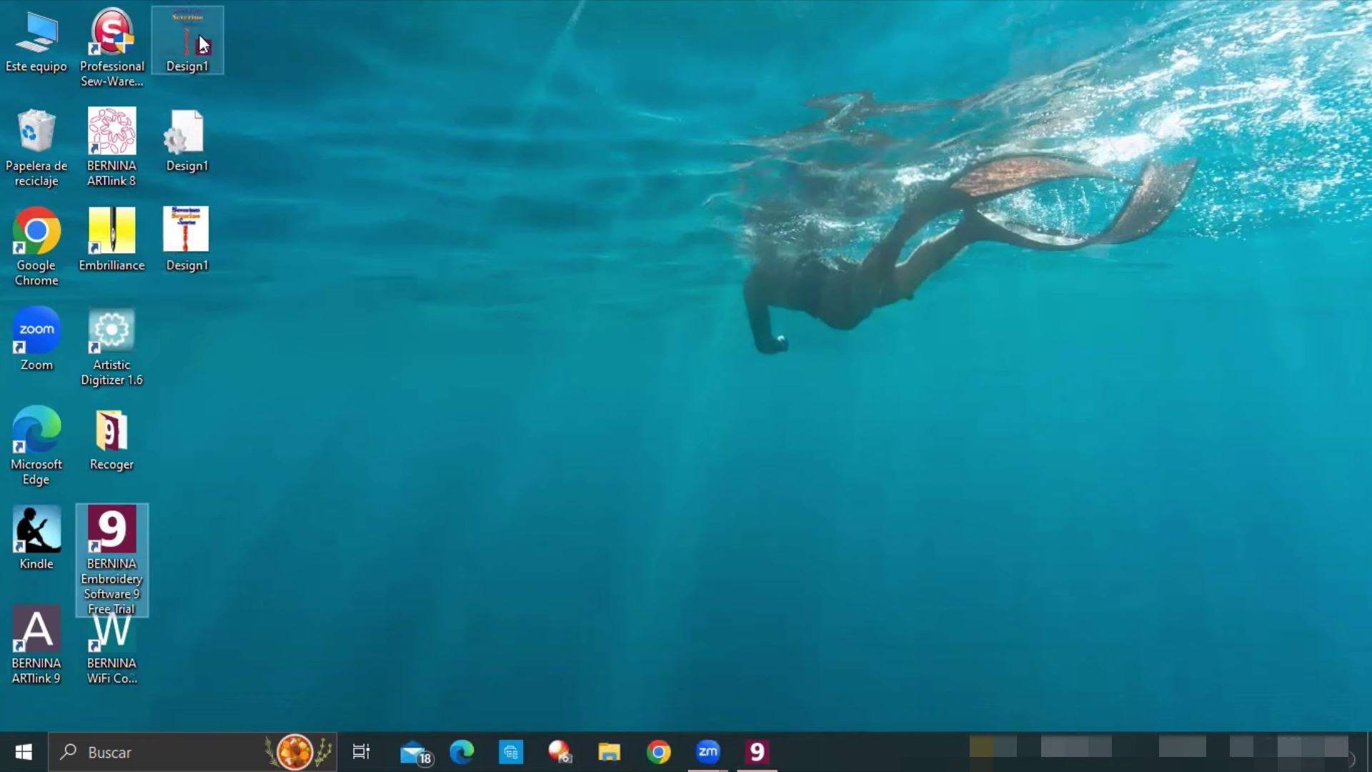
mouse_move(205, 29)
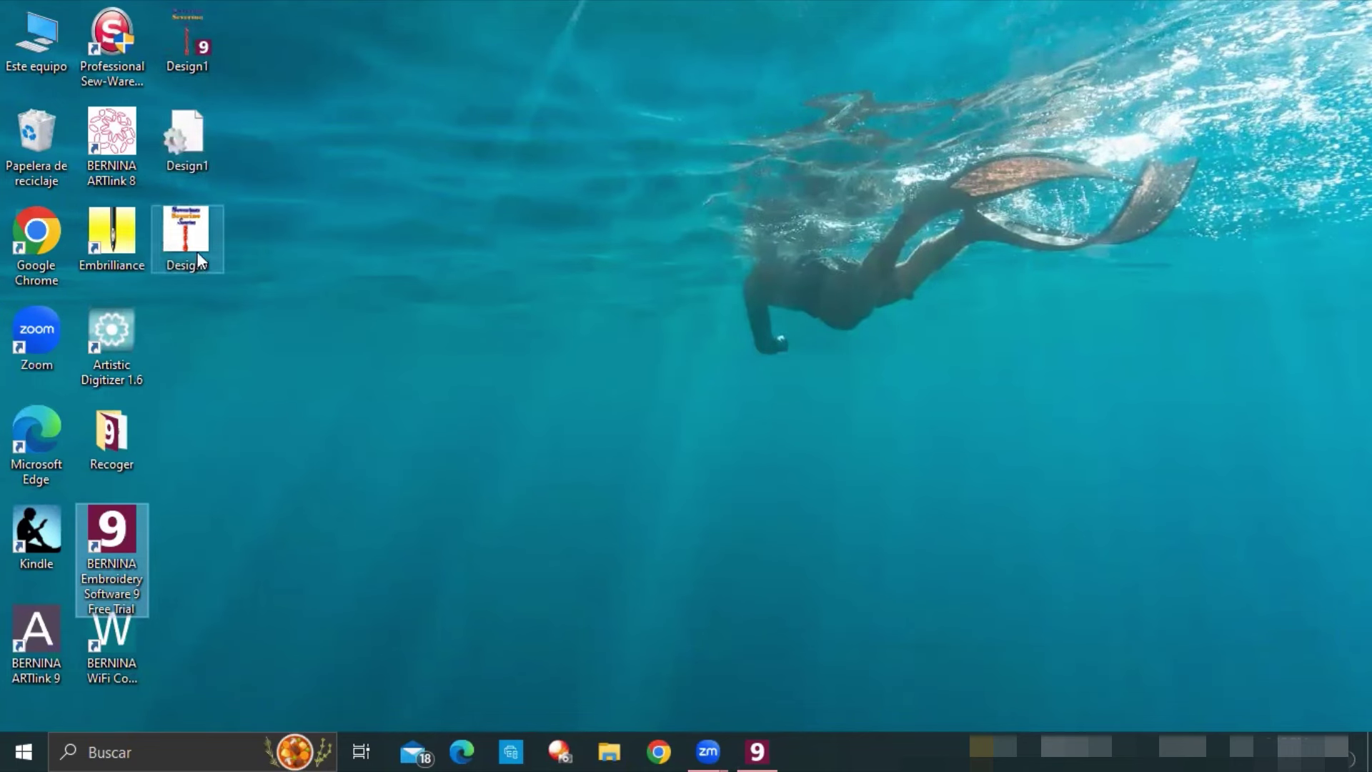
Switch back to BERNINA Embroidery Software and start writing the design to a card or machine with the EXP USB stick option.
click(759, 751)
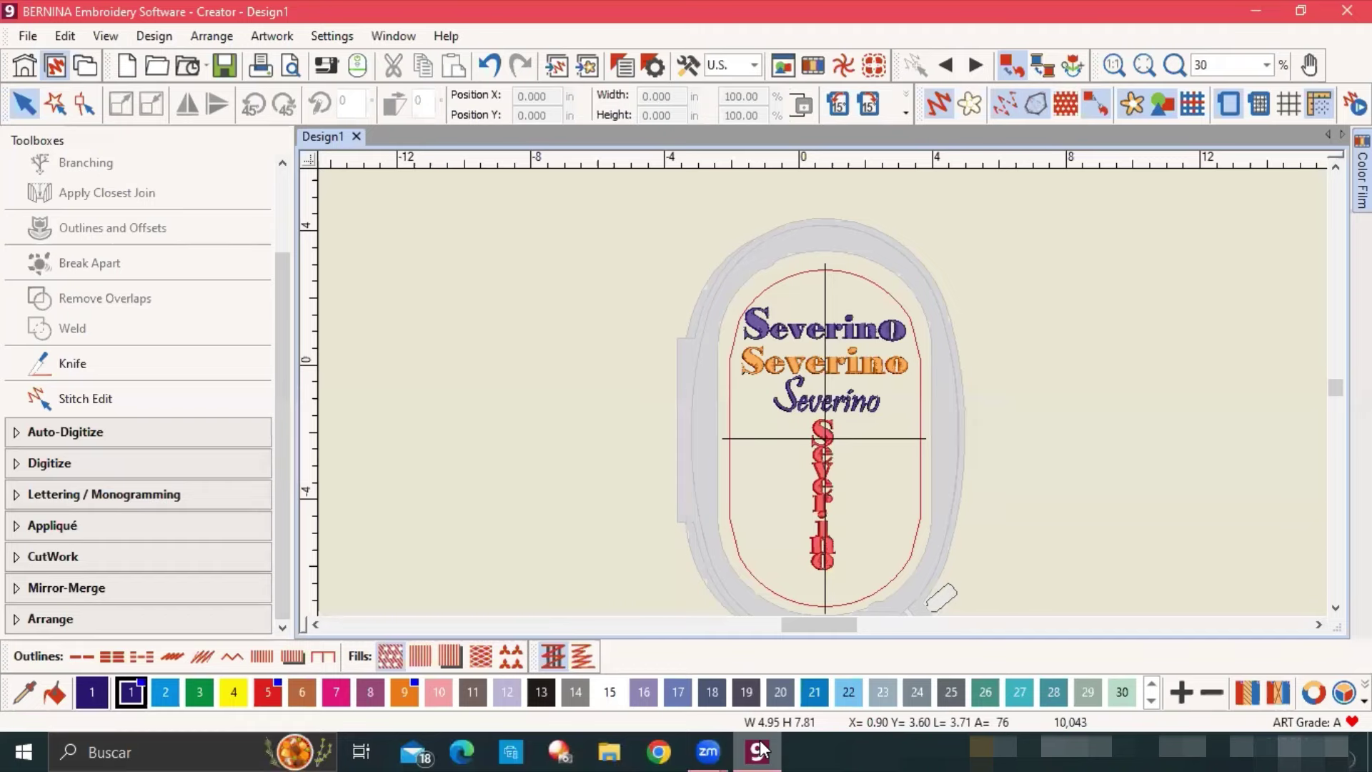
click(29, 36)
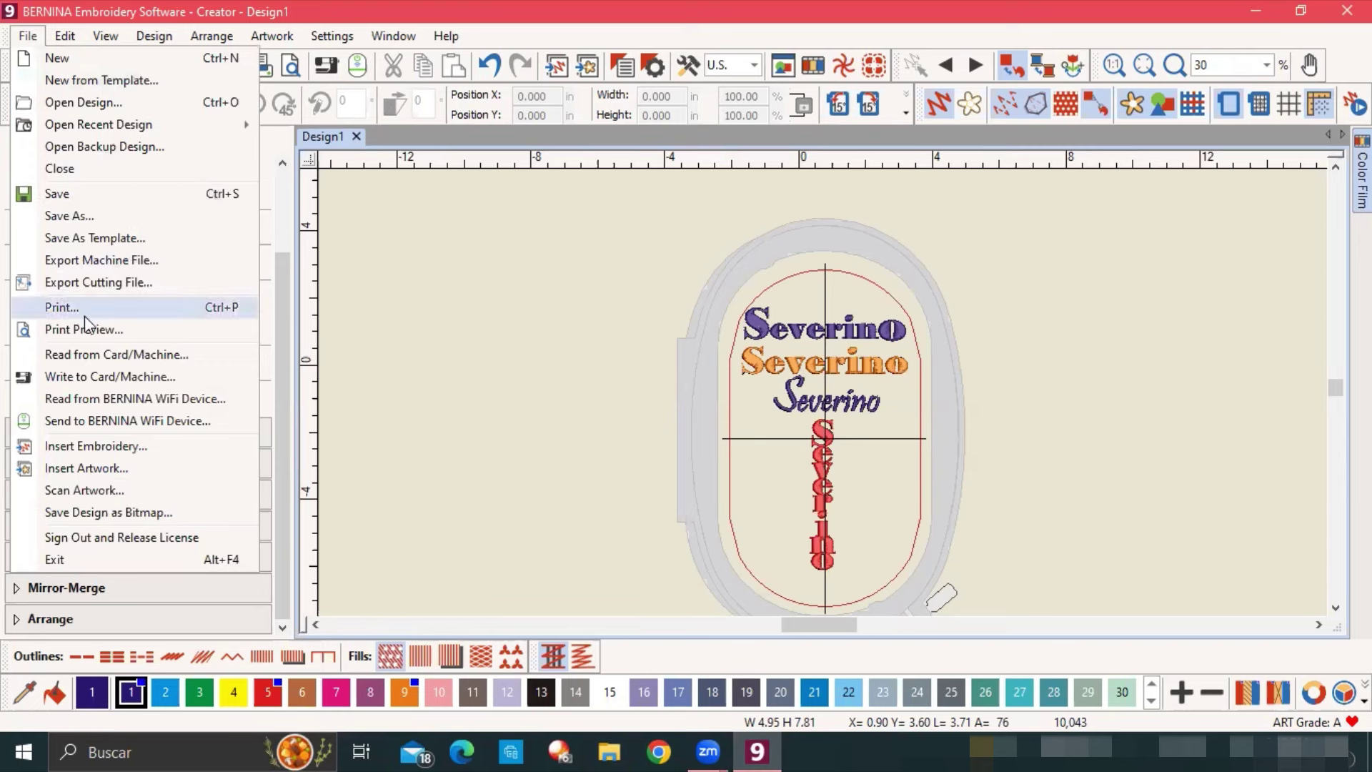
click(134, 382)
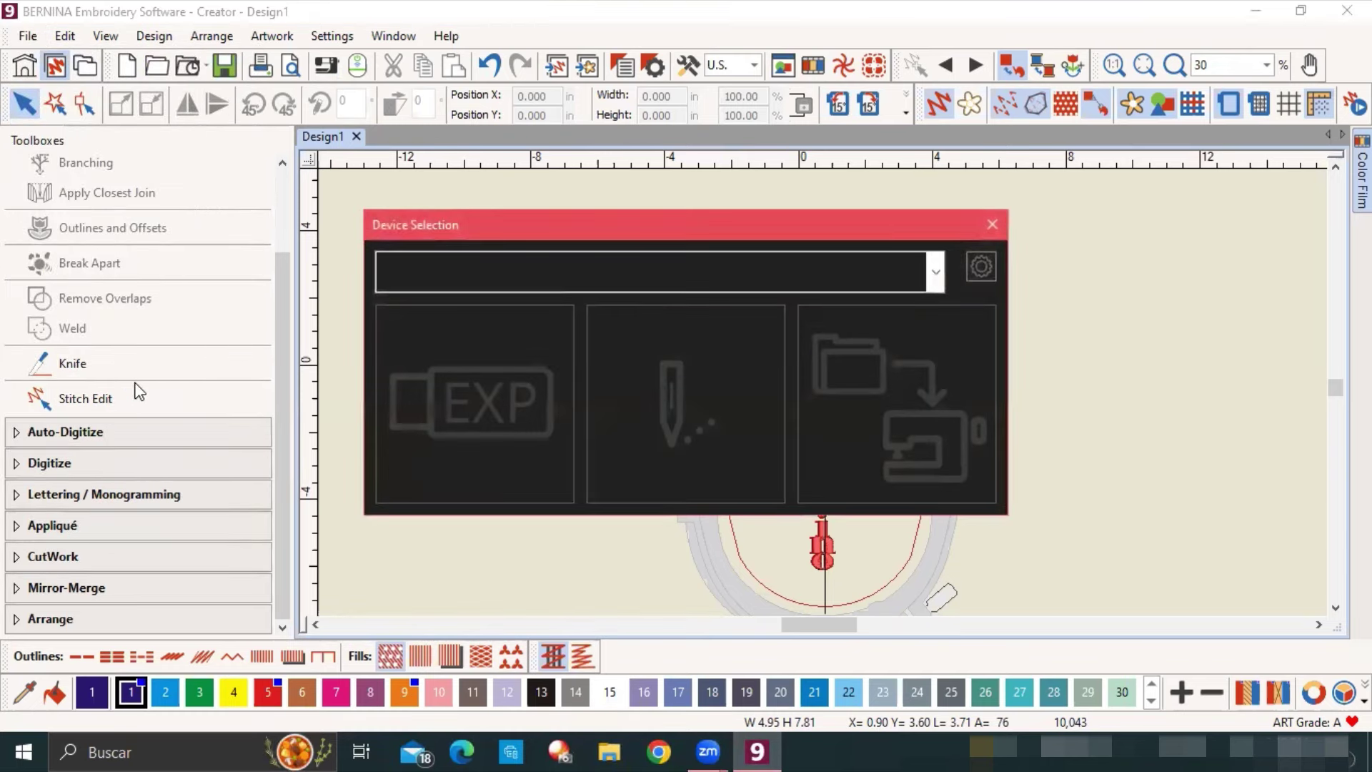
click(487, 388)
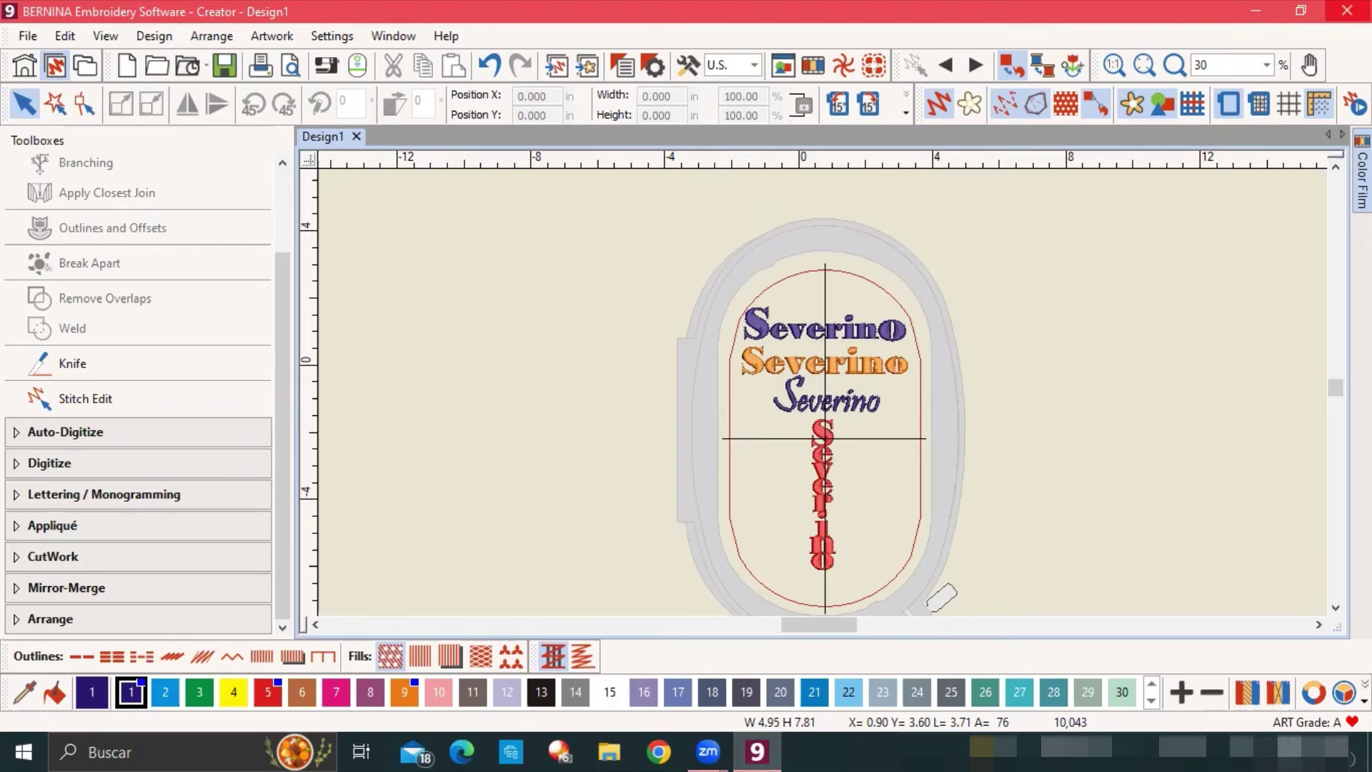
Close the embroidery software without saving the changes to Design1.
click(1348, 10)
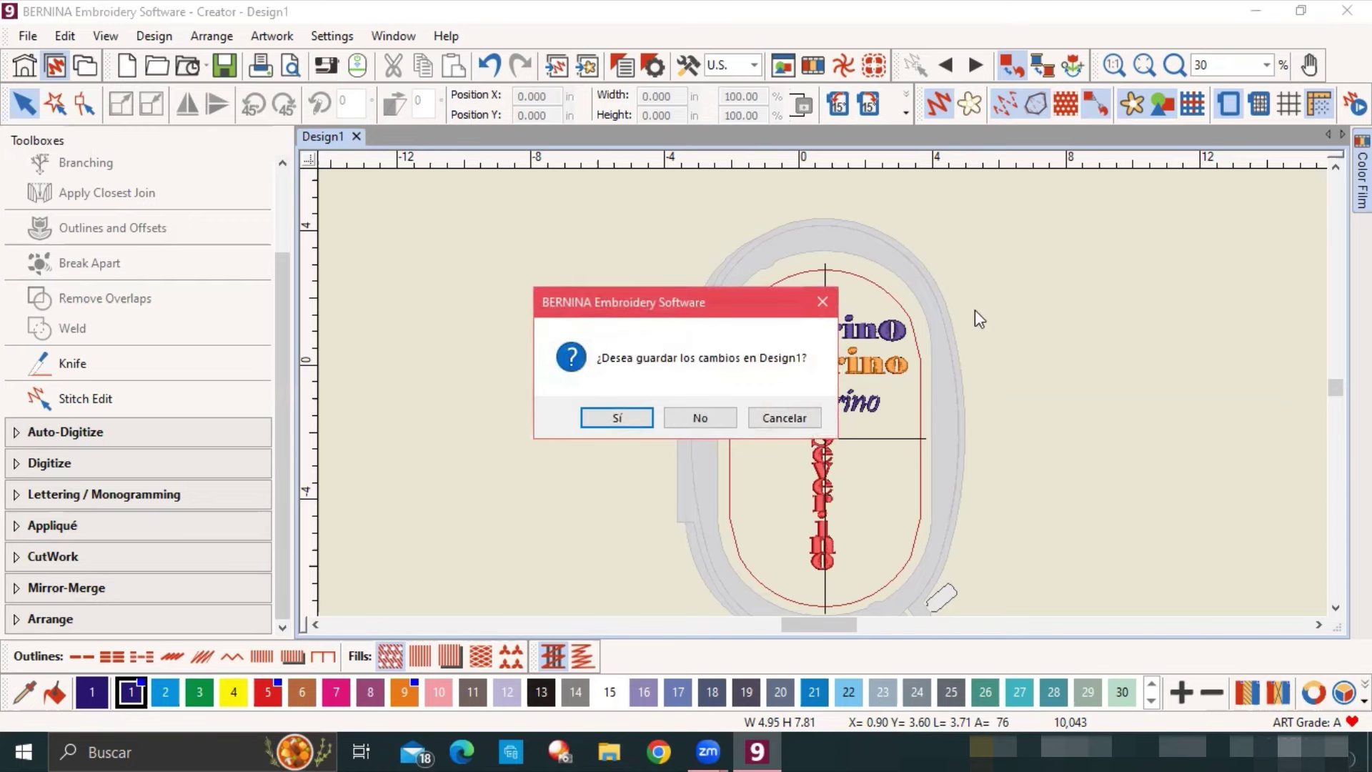
click(724, 422)
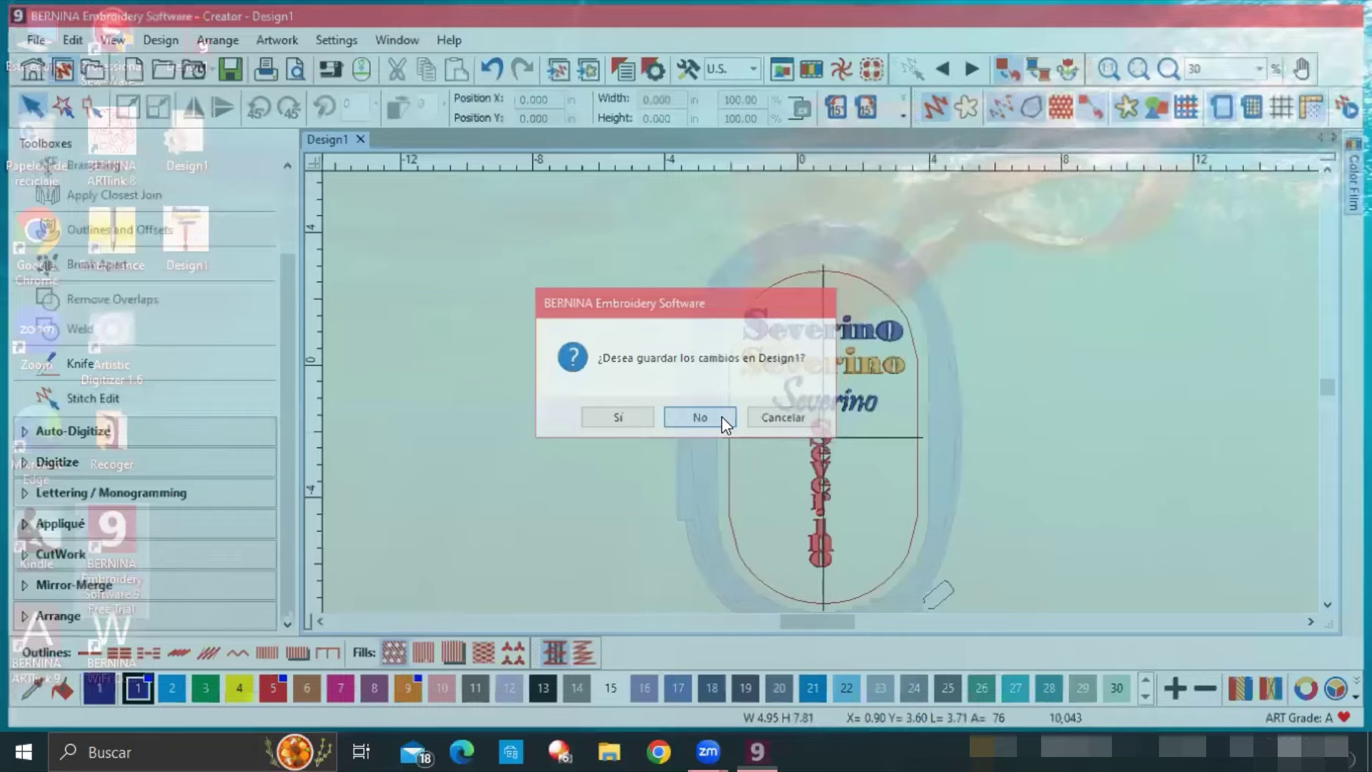